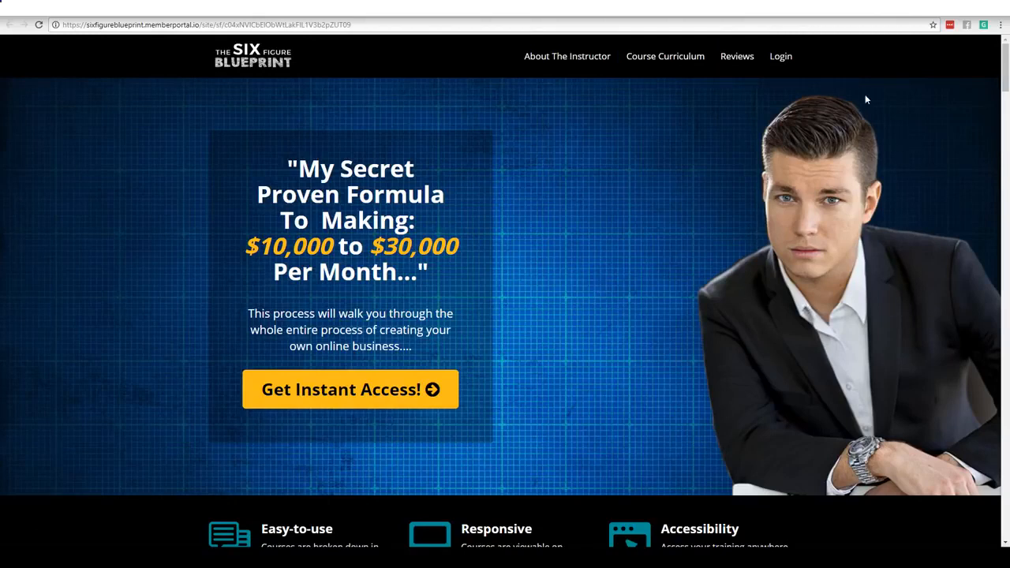
# Review the live Six Figure Blueprint sales page from its headline through the included features and about section to the course modules.
pyautogui.scroll(-4, 819, 223)
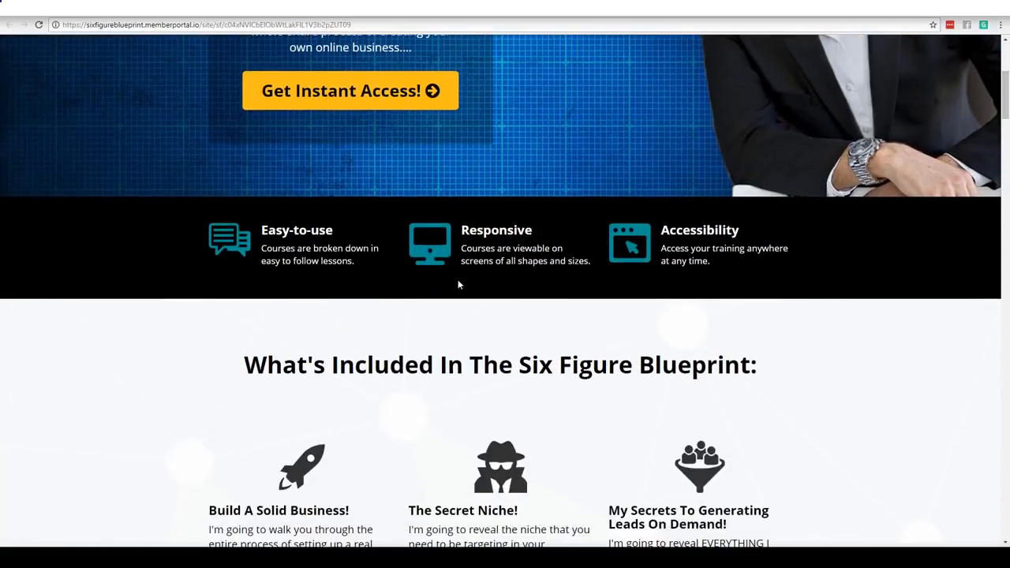
pyautogui.scroll(-4, 1005, 110)
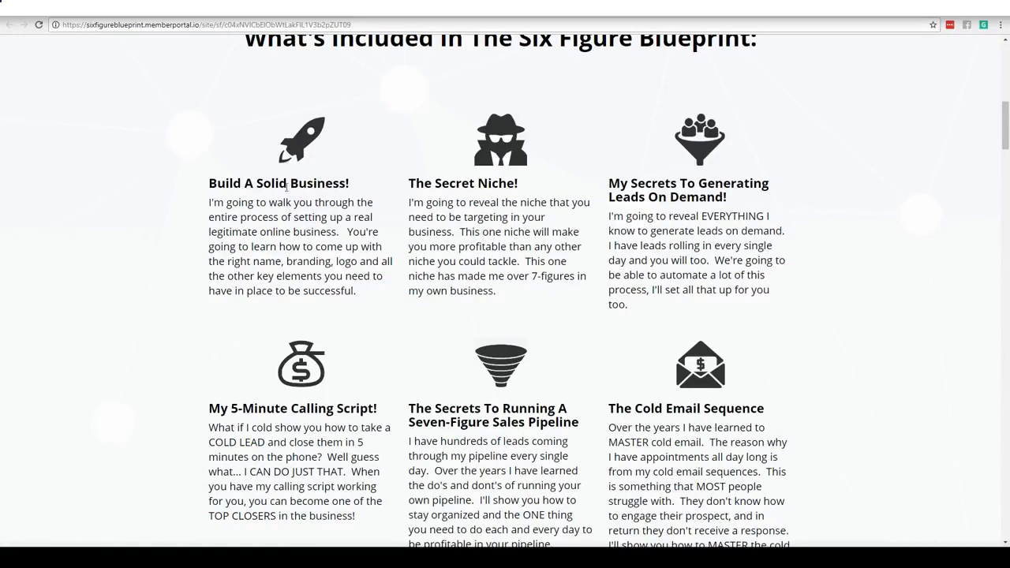
pyautogui.moveTo(1005, 142); pyautogui.dragTo(1001, 321)
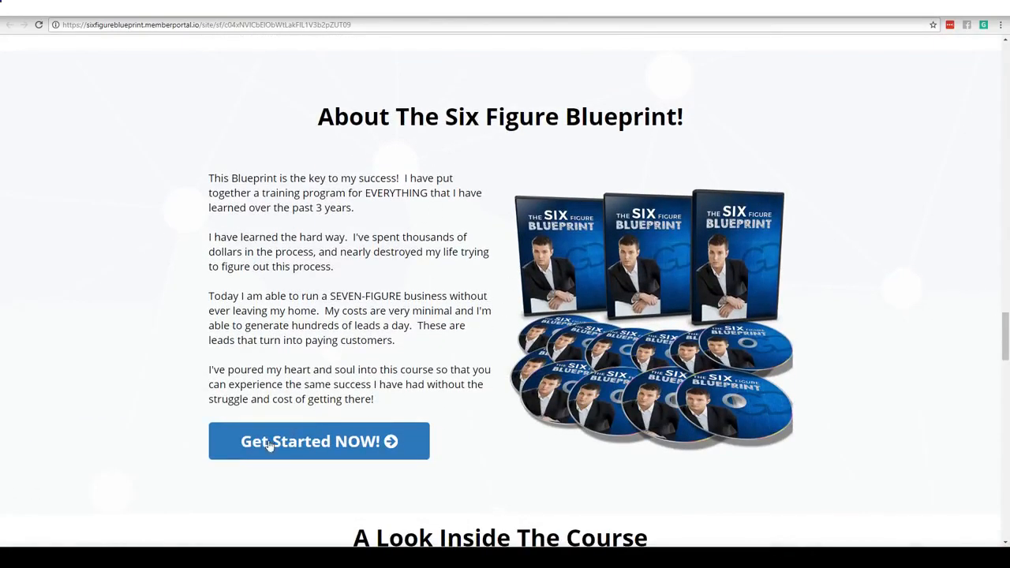
pyautogui.scroll(-4, 531, 265)
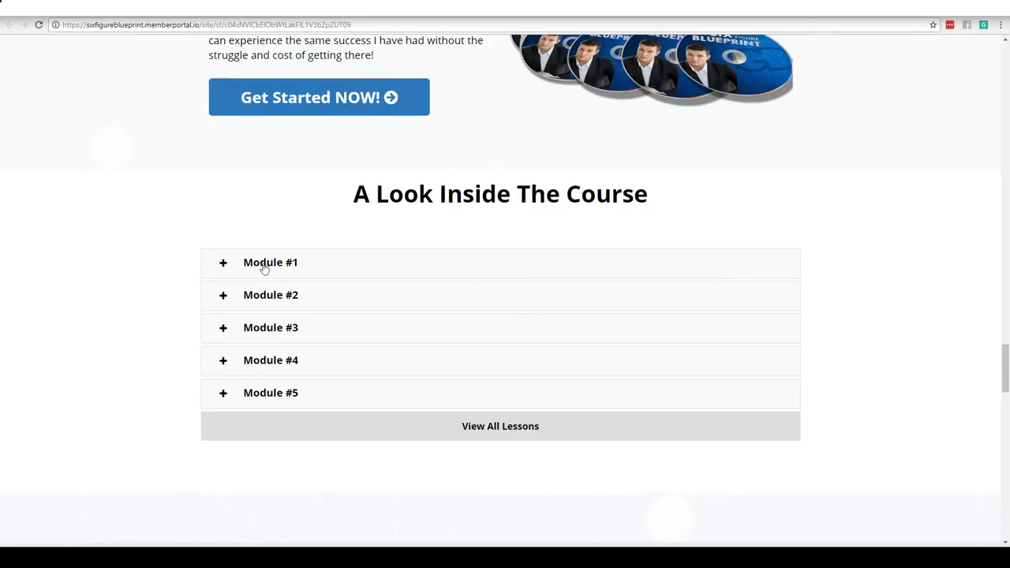
# Expand and collapse Module #1 and Module #2 in the course outline.
pyautogui.click(224, 264)
pyautogui.click(225, 264)
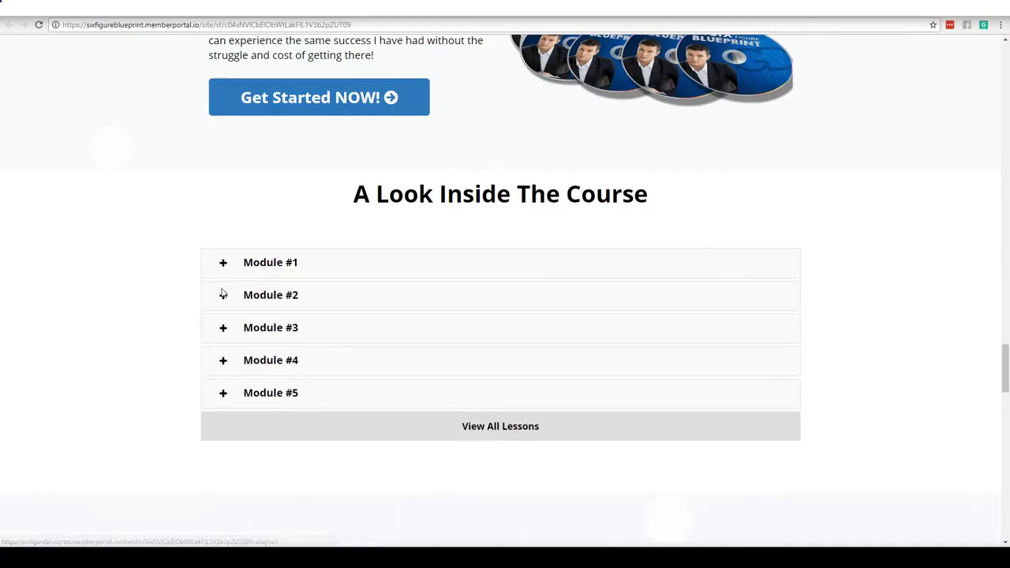
pyautogui.click(225, 295)
pyautogui.click(225, 296)
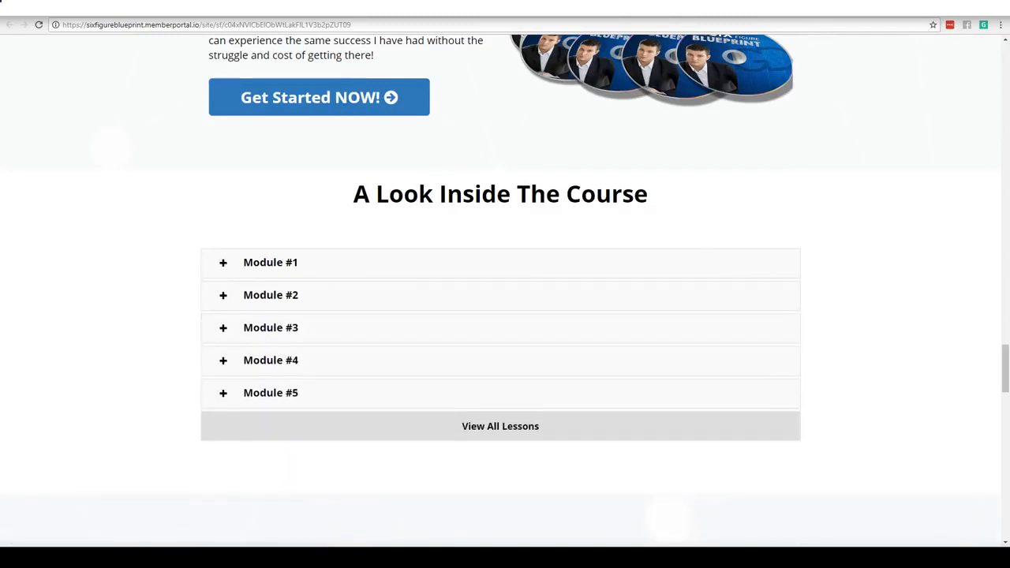
# Look through the student ratings and instructor sections, and expand and collapse the first three frequently asked questions.
pyautogui.moveTo(1006, 353); pyautogui.dragTo(1006, 380)
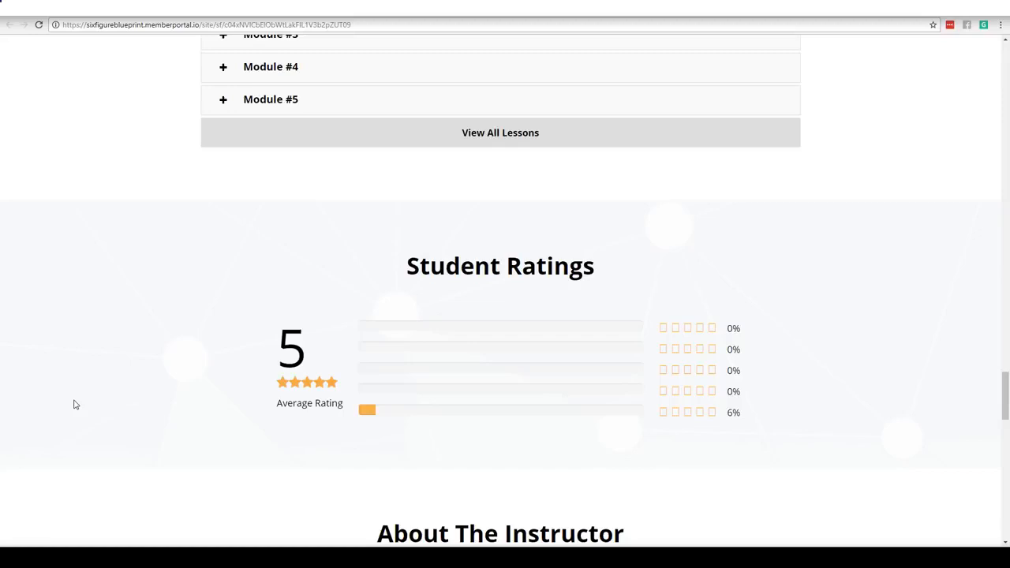
pyautogui.moveTo(1005, 387); pyautogui.dragTo(1002, 445)
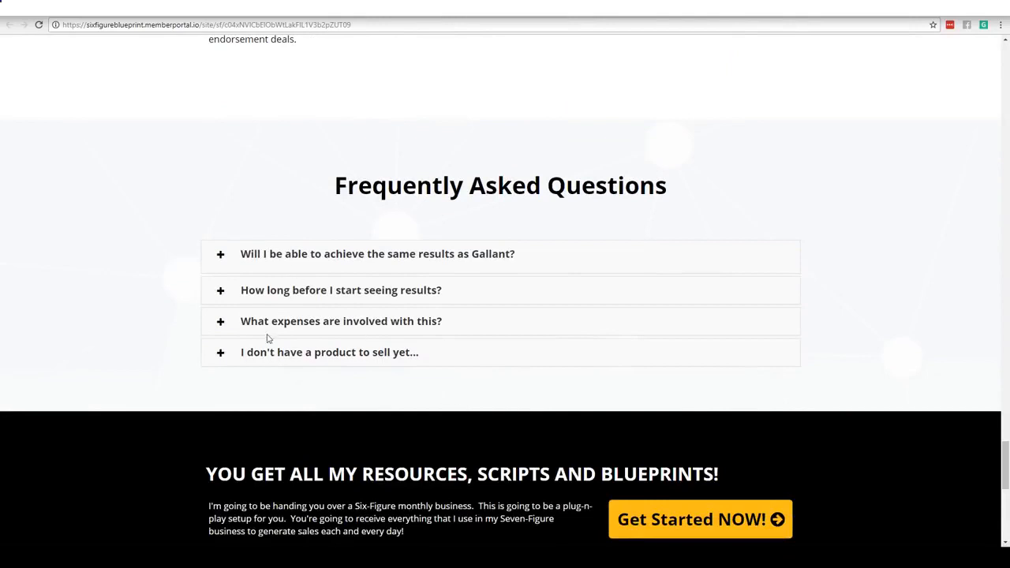
pyautogui.click(220, 257)
pyautogui.click(219, 257)
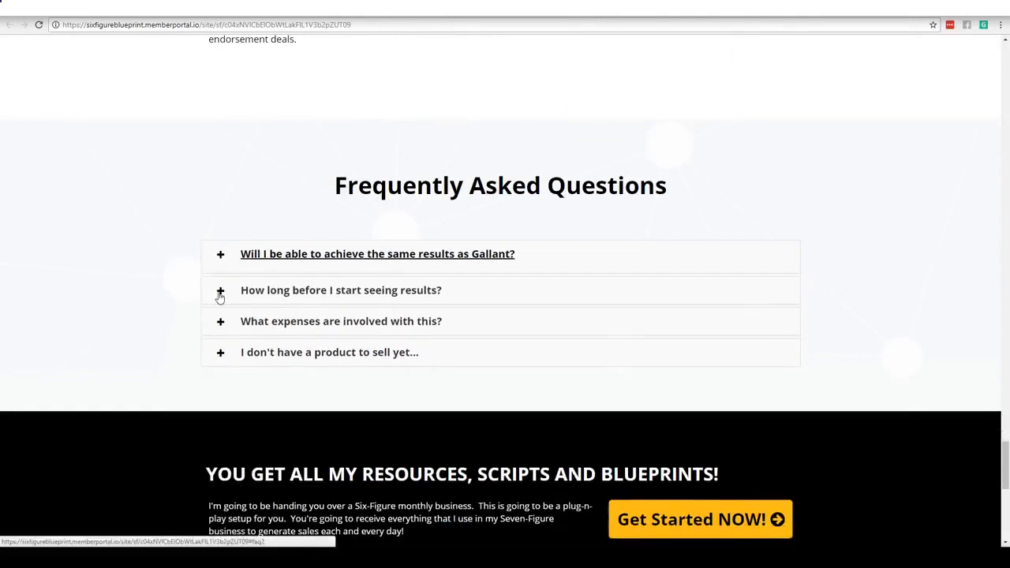
pyautogui.click(220, 294)
pyautogui.click(219, 293)
pyautogui.click(220, 324)
pyautogui.click(221, 324)
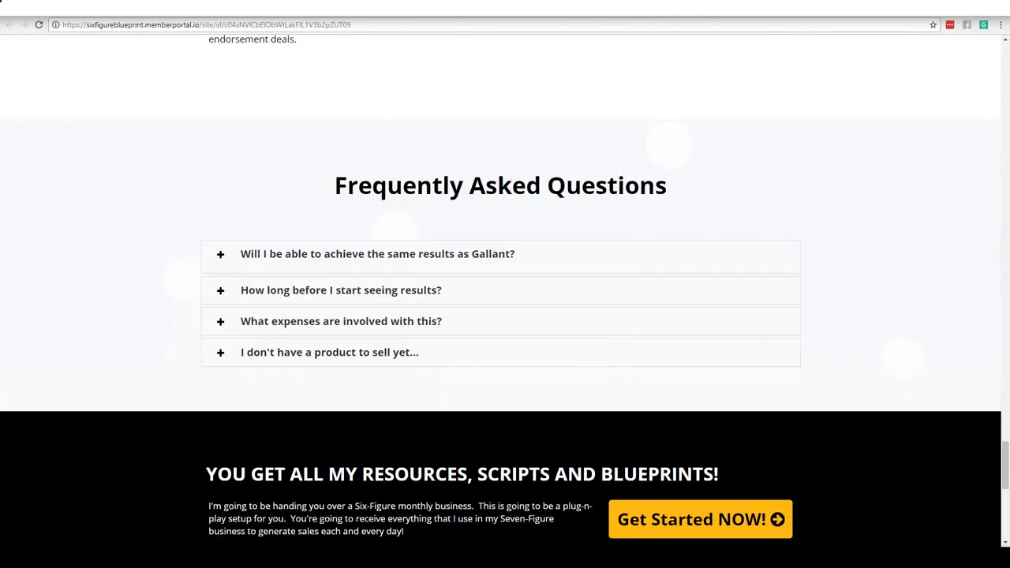
# Review the limited time offer, open the checkout page from the main headline's access offer, and return to the sales page.
pyautogui.moveTo(1005, 461); pyautogui.dragTo(1006, 514)
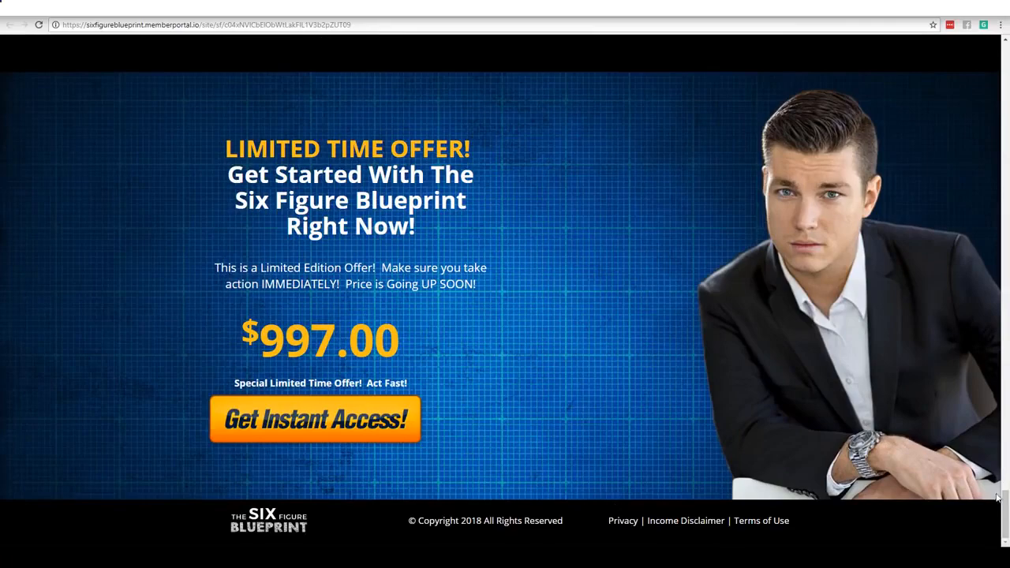
pyautogui.moveTo(999, 517); pyautogui.dragTo(995, 65)
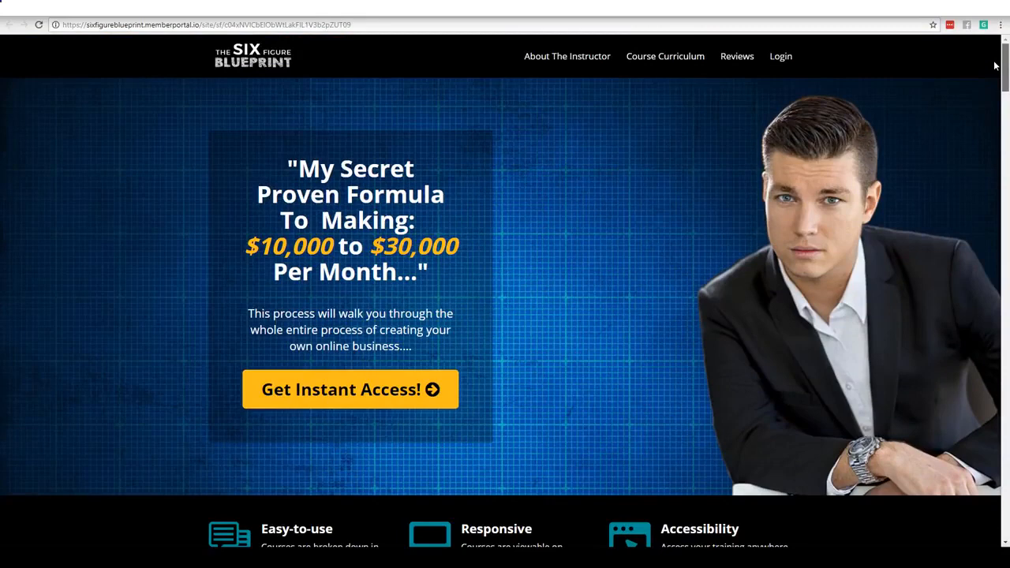
pyautogui.click(360, 391)
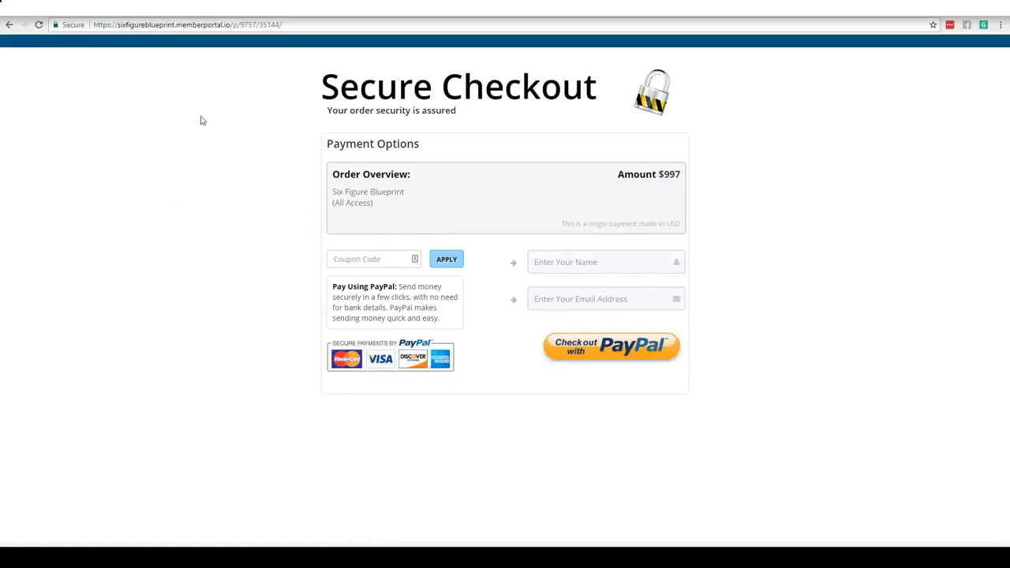
pyautogui.click(10, 24)
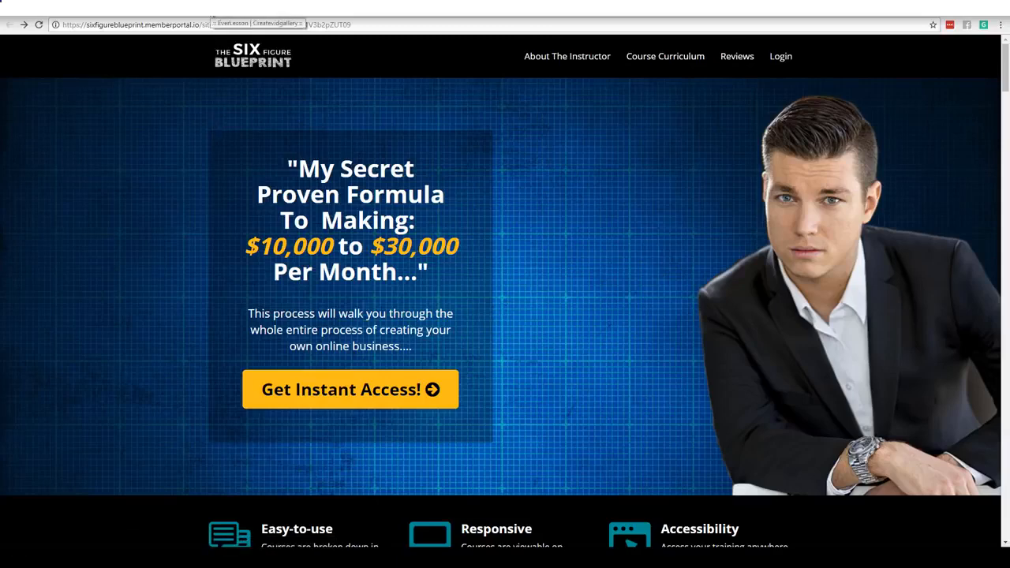
# Switch to the membership site's admin area and open the Sales Page Funnel settings in EverFunnels.
pyautogui.click(213, 11)
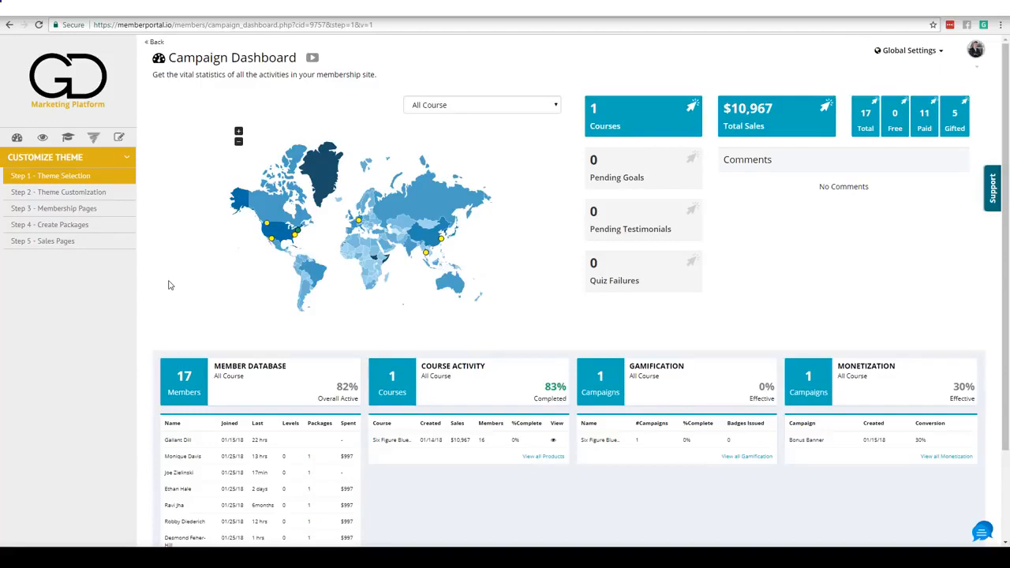
pyautogui.click(94, 137)
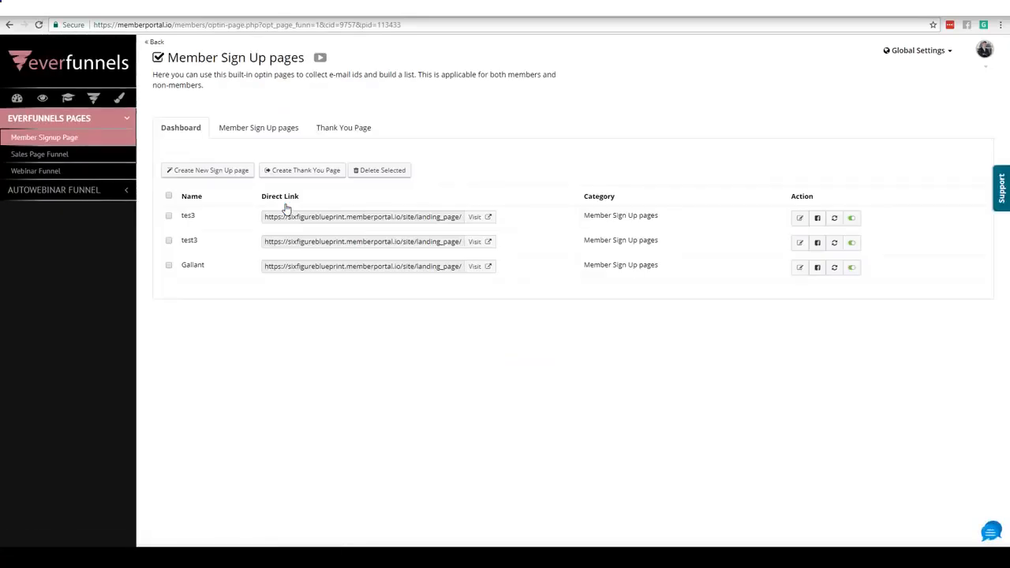
pyautogui.click(40, 154)
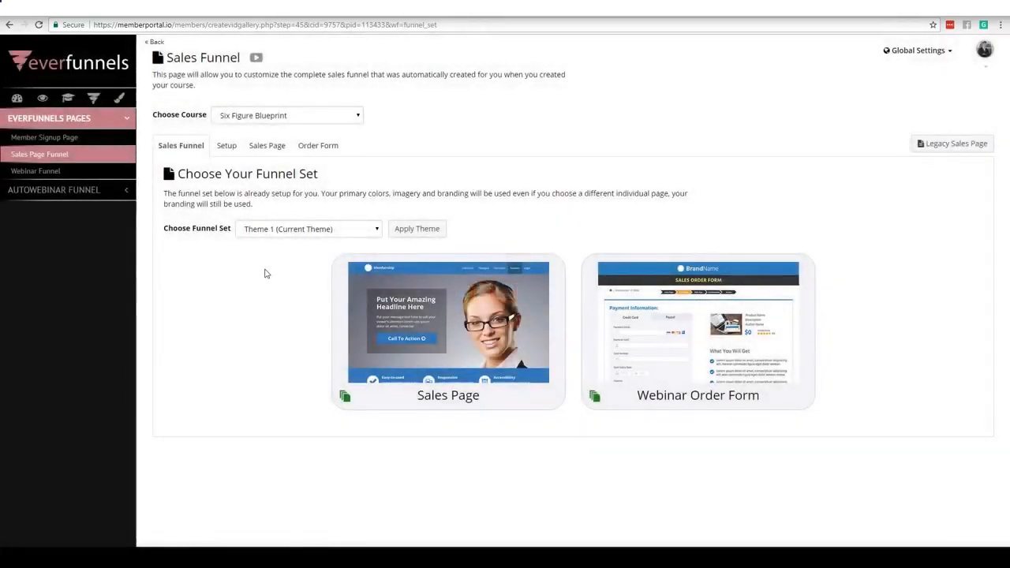
# Preview the Theme 2 and Theme 3 funnel sets without applying them, and reselect Theme 1.
pyautogui.click(351, 231)
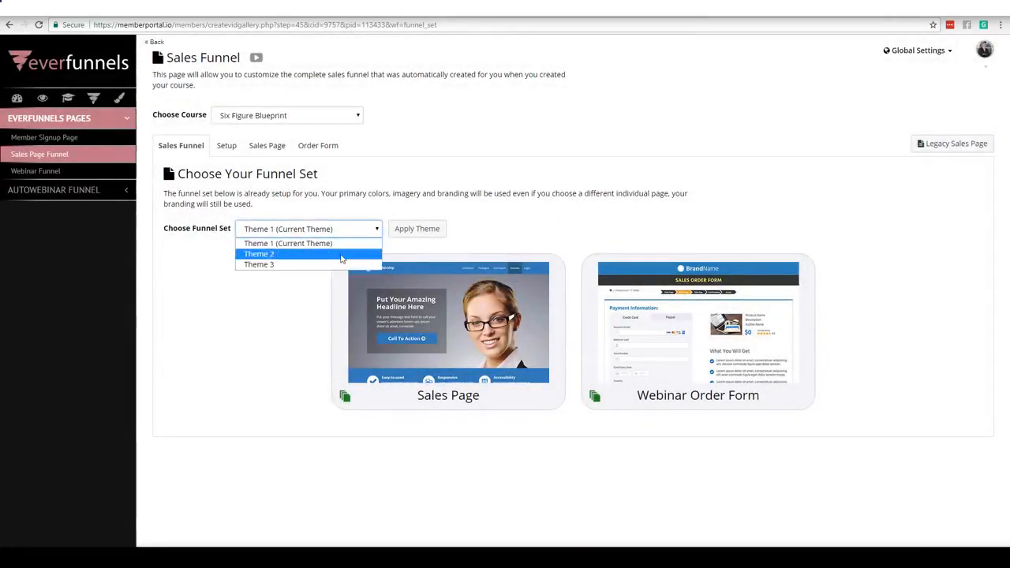
pyautogui.click(339, 256)
pyautogui.click(376, 230)
pyautogui.click(365, 265)
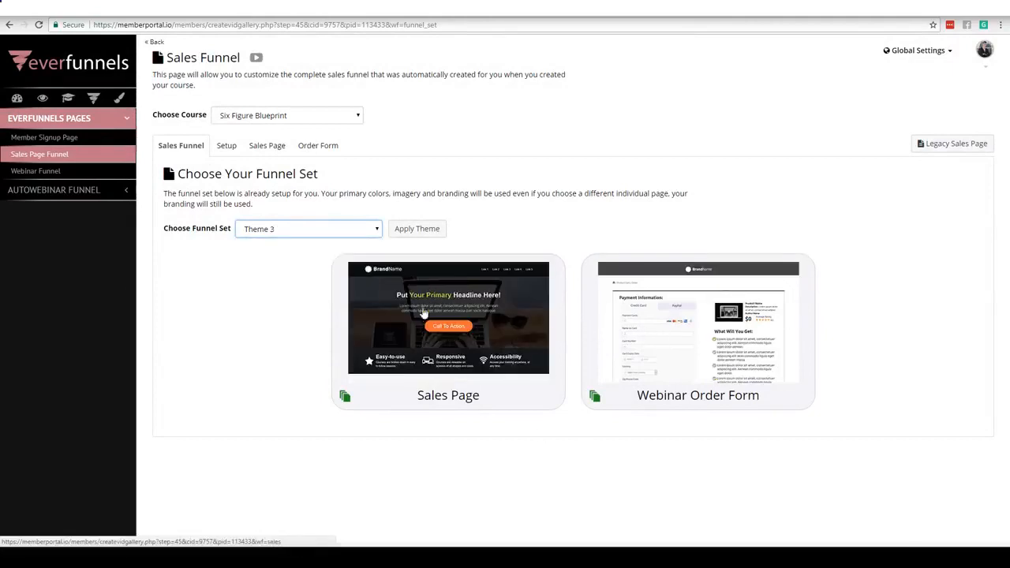
pyautogui.click(363, 229)
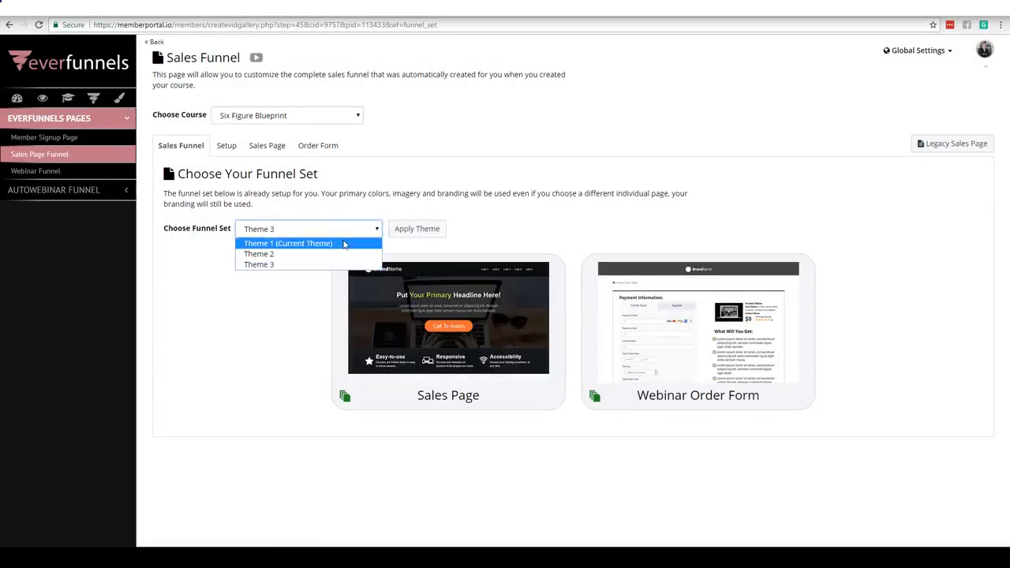
pyautogui.click(351, 241)
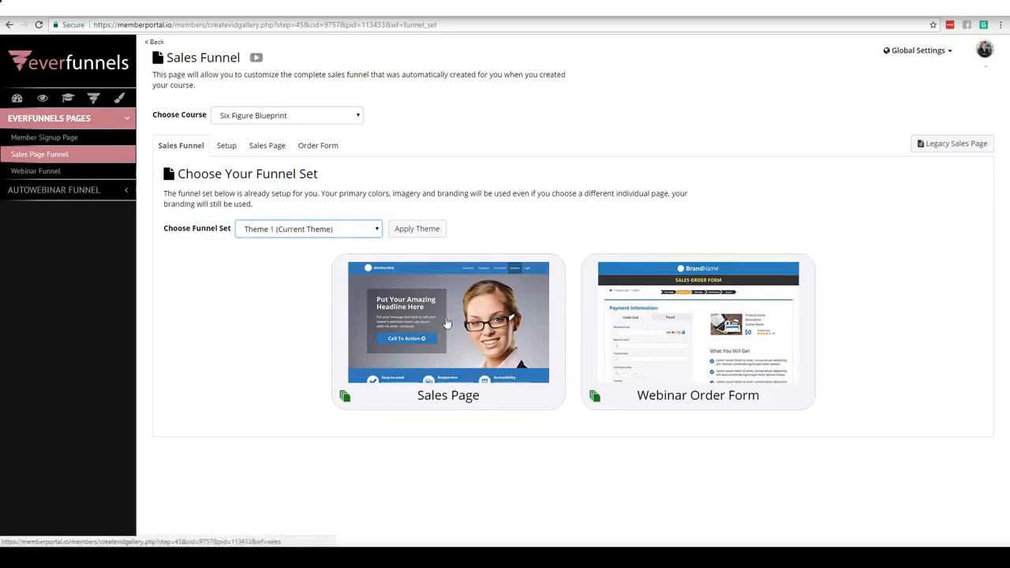
# Open the sales page's general setup and switch on the Testimonials section.
pyautogui.click(227, 148)
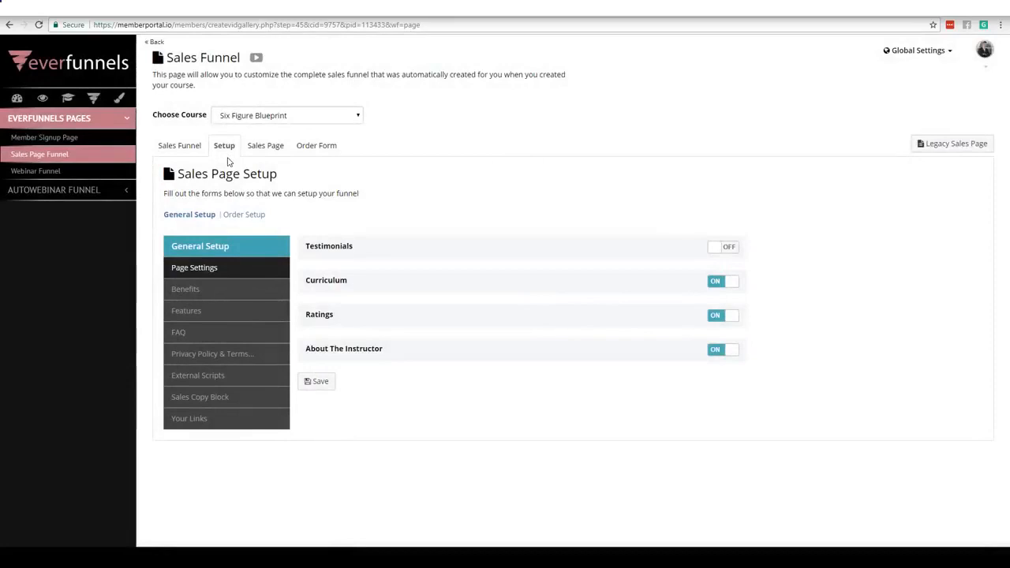
pyautogui.click(733, 250)
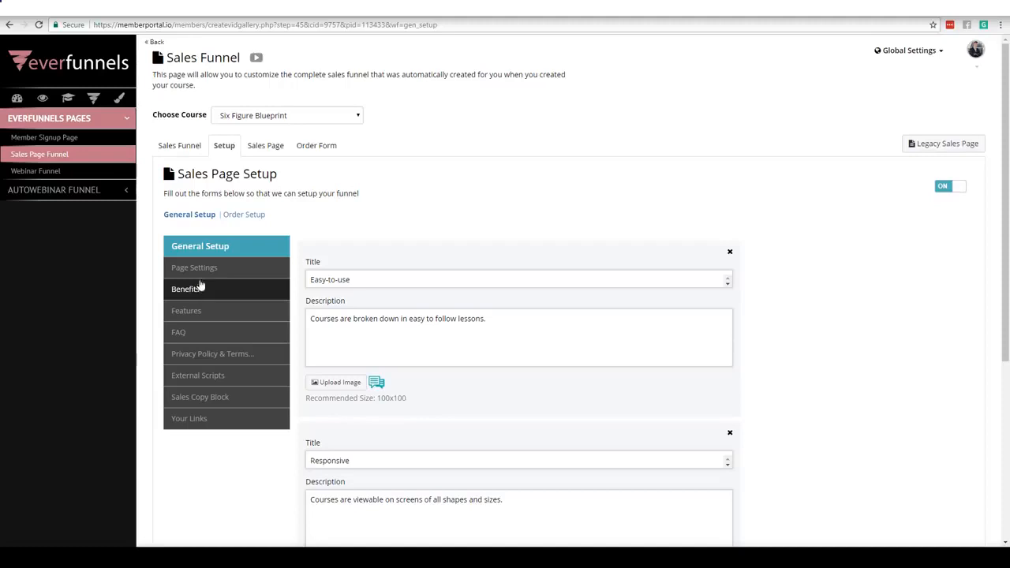
# Show the Benefits settings, highlighting the title and description of the Easy-to-use benefit and reviewing the remaining benefits.
pyautogui.moveTo(500, 324); pyautogui.dragTo(303, 319)
pyautogui.moveTo(359, 279); pyautogui.dragTo(254, 292)
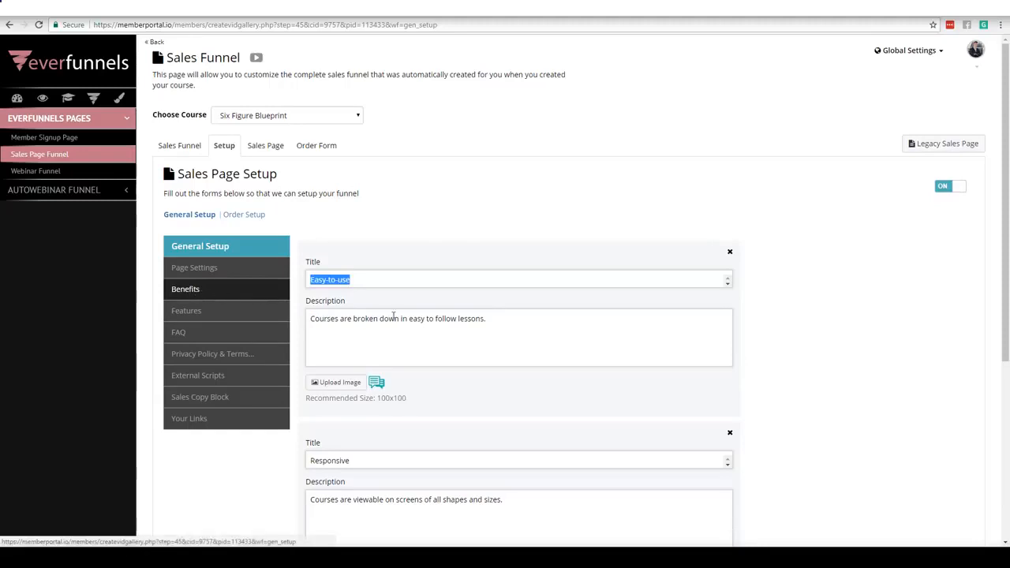
pyautogui.moveTo(510, 317); pyautogui.dragTo(313, 319)
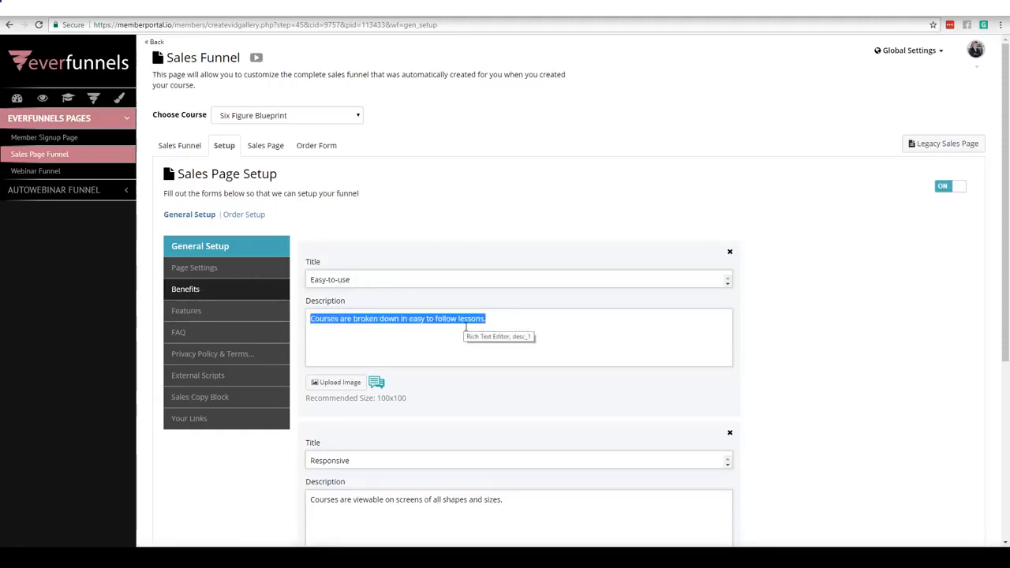
pyautogui.moveTo(1006, 308); pyautogui.dragTo(1005, 488)
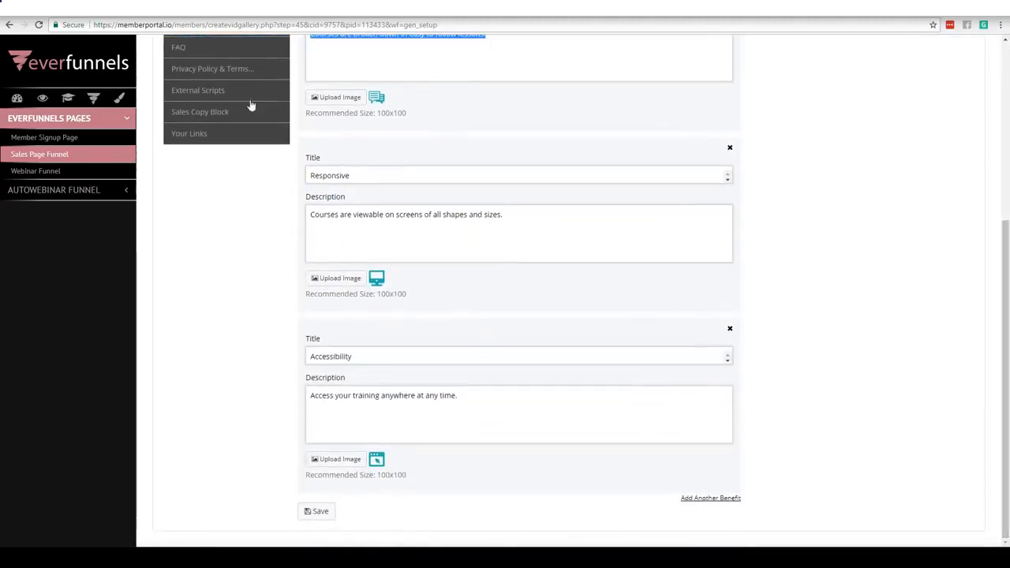
# Switch to the live sales page and examine how its benefits and included features are laid out.
pyautogui.click(161, 9)
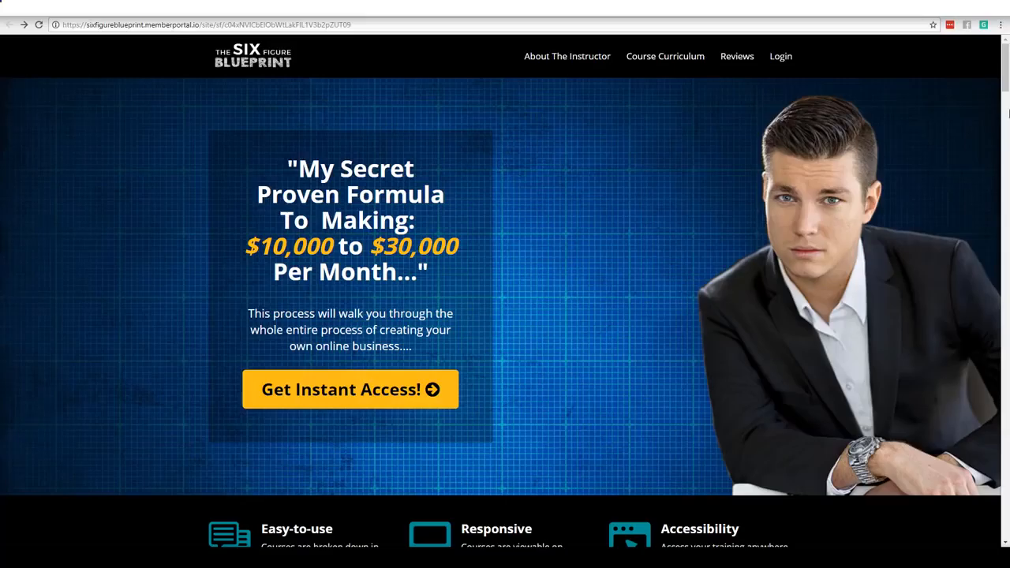
pyautogui.scroll(-3, 610, 175)
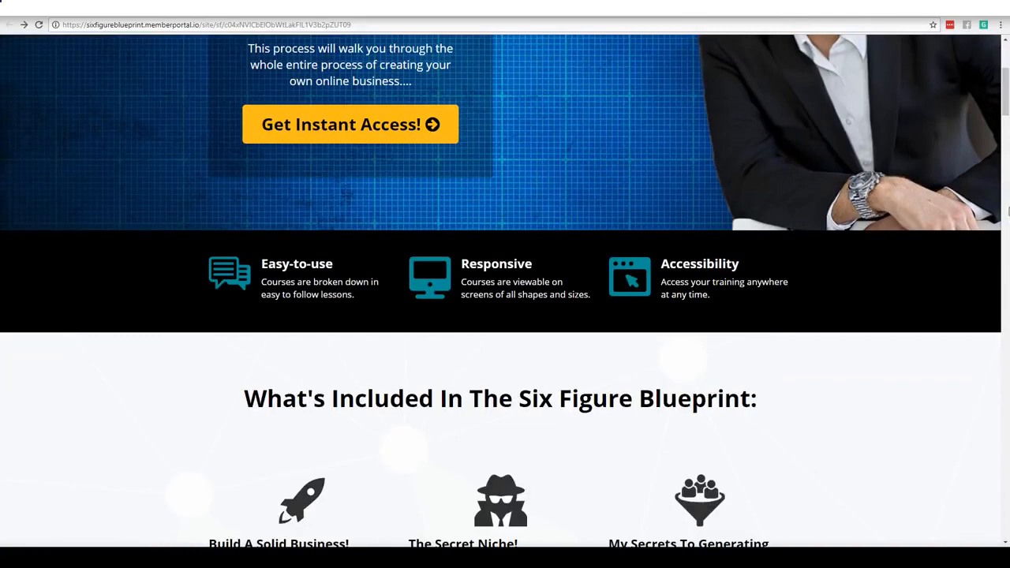
pyautogui.moveTo(1005, 103); pyautogui.dragTo(1005, 130)
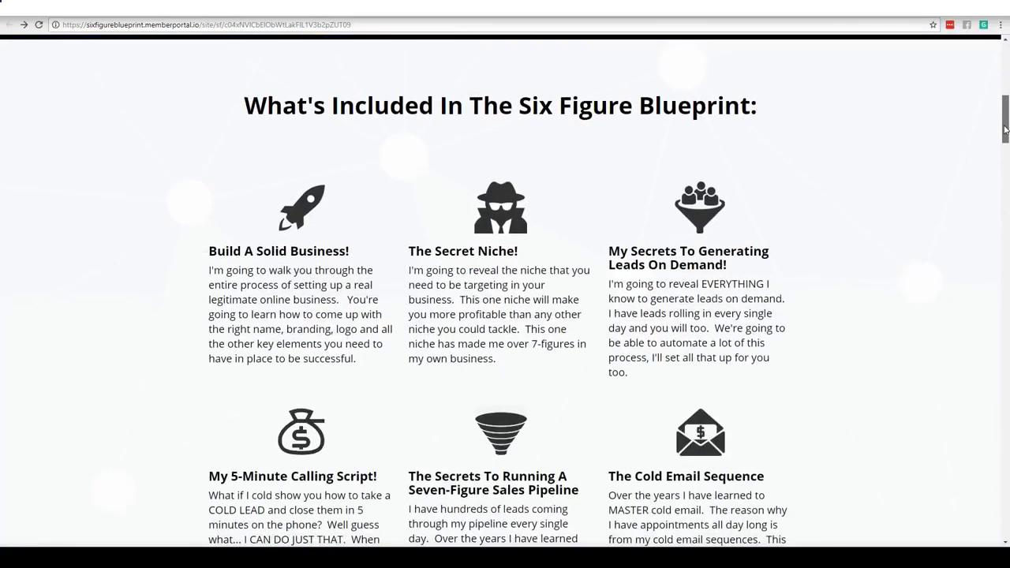
pyautogui.scroll(-1, 266, 197)
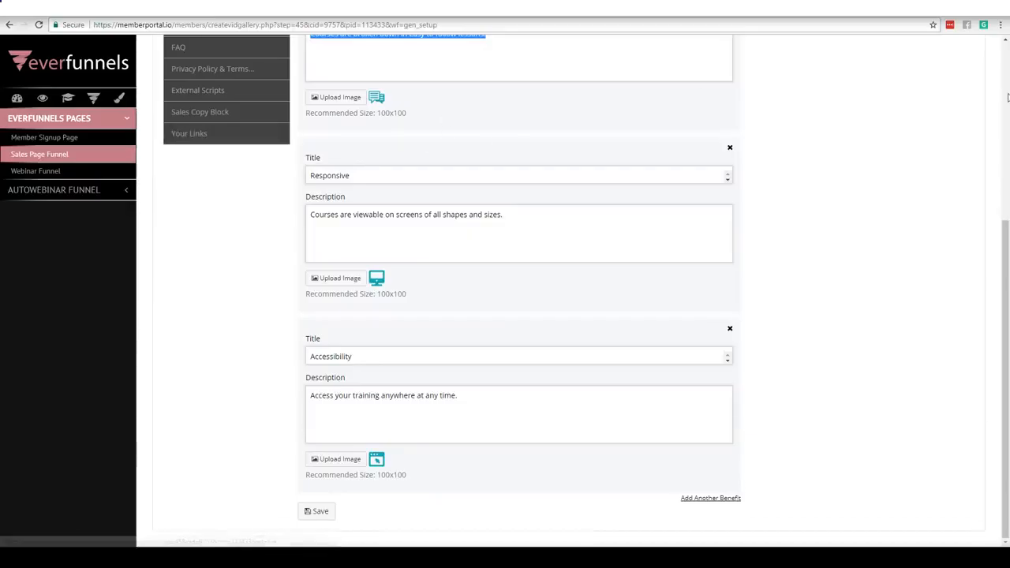
# Open the Features settings and highlight the title and description of the Build A Solid Business! feature.
pyautogui.moveTo(1005, 237); pyautogui.dragTo(1007, 93)
pyautogui.click(193, 260)
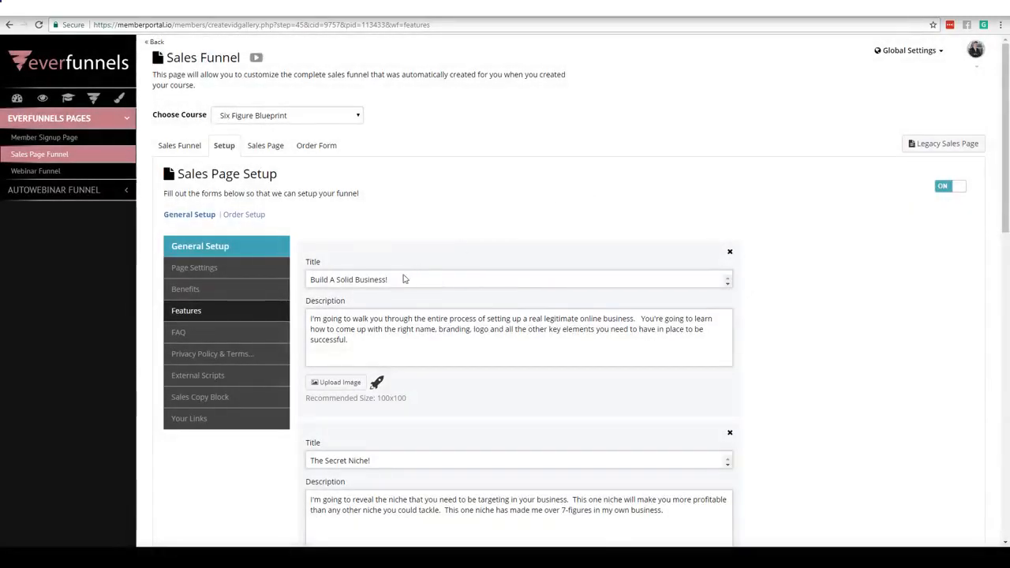
pyautogui.moveTo(407, 280); pyautogui.dragTo(298, 288)
pyautogui.moveTo(352, 340); pyautogui.dragTo(298, 305)
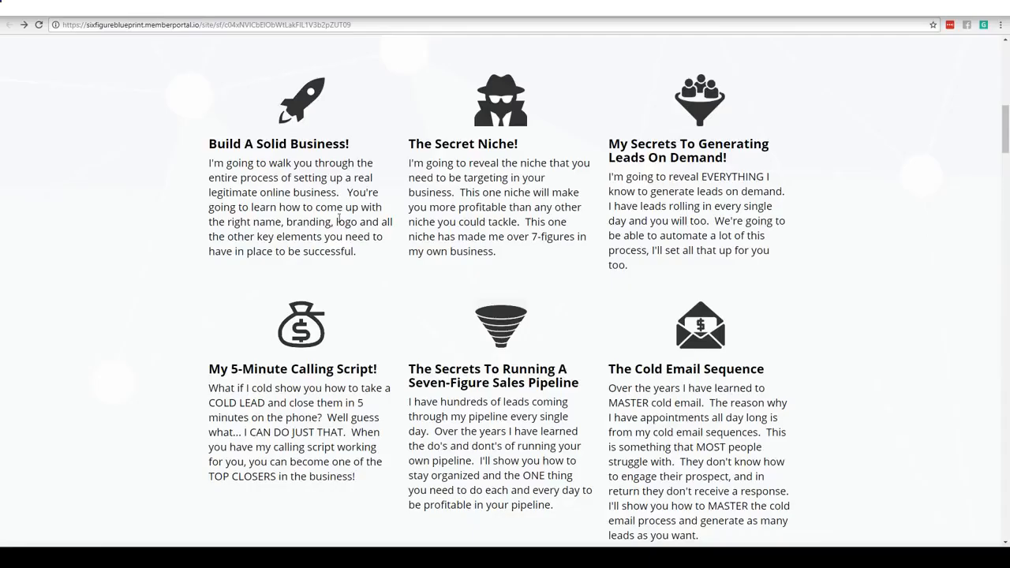
# On the live sales page, highlight the matching Build A Solid Business! heading and description, and clear the selection.
pyautogui.moveTo(359, 153); pyautogui.dragTo(207, 142)
pyautogui.moveTo(374, 253); pyautogui.dragTo(209, 168)
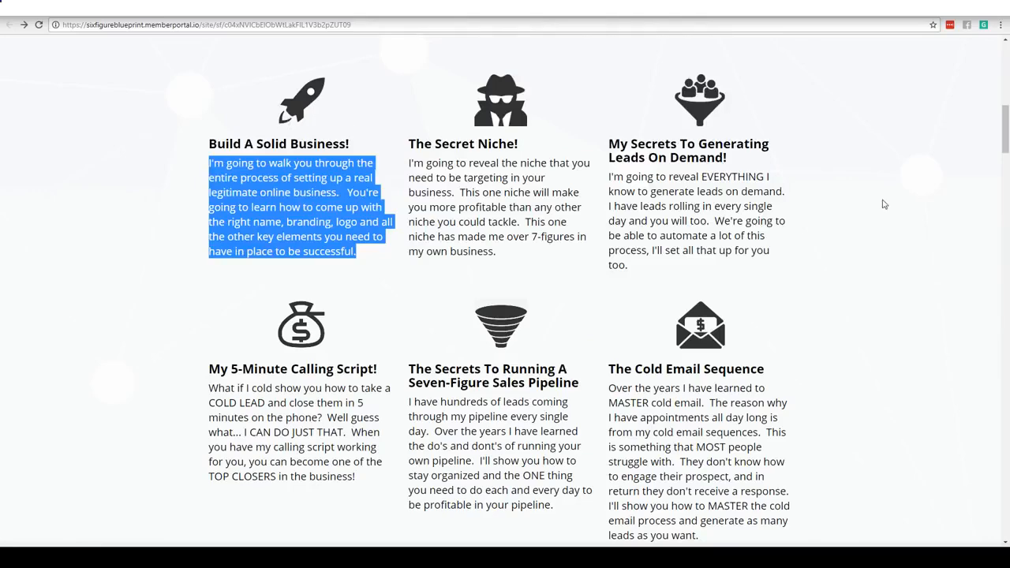
pyautogui.click(815, 196)
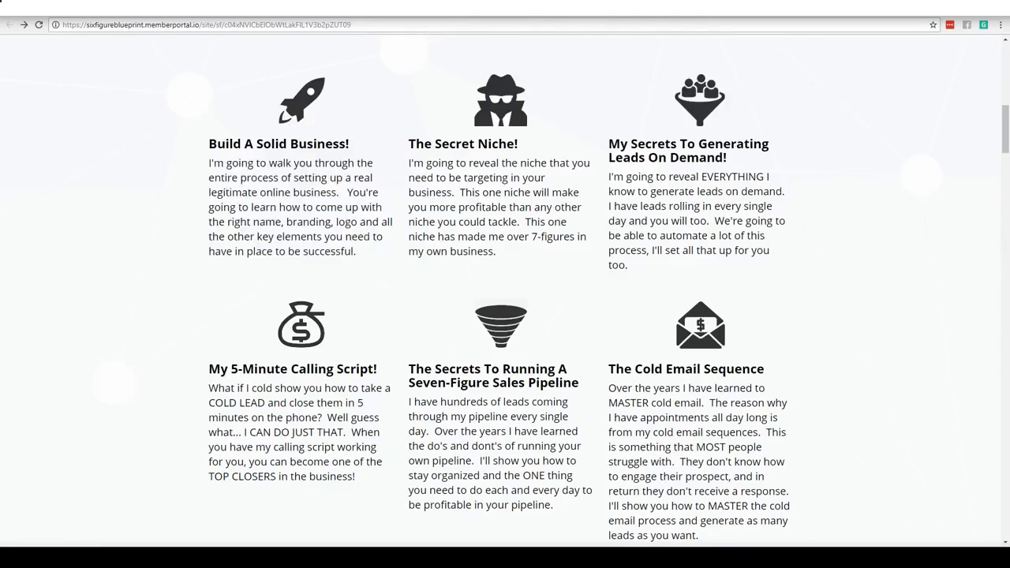
# Return to the Sales Page Setup and open the FAQ settings.
pyautogui.click(332, 9)
pyautogui.moveTo(1006, 181); pyautogui.dragTo(979, 198)
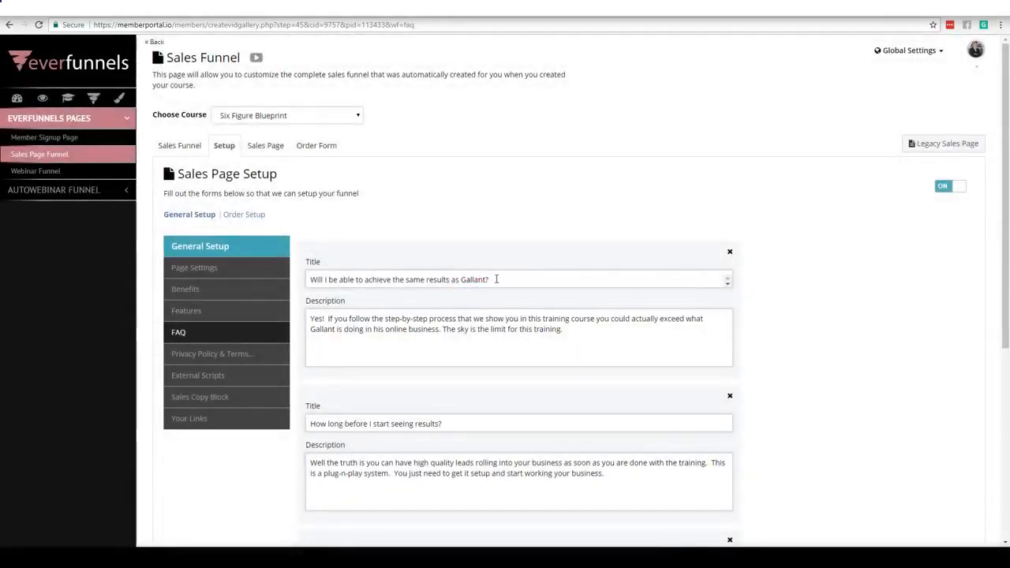
# Highlight the title and description of the first FAQ entry, and clear the selection.
pyautogui.moveTo(496, 278); pyautogui.dragTo(308, 288)
pyautogui.moveTo(565, 329); pyautogui.dragTo(209, 294)
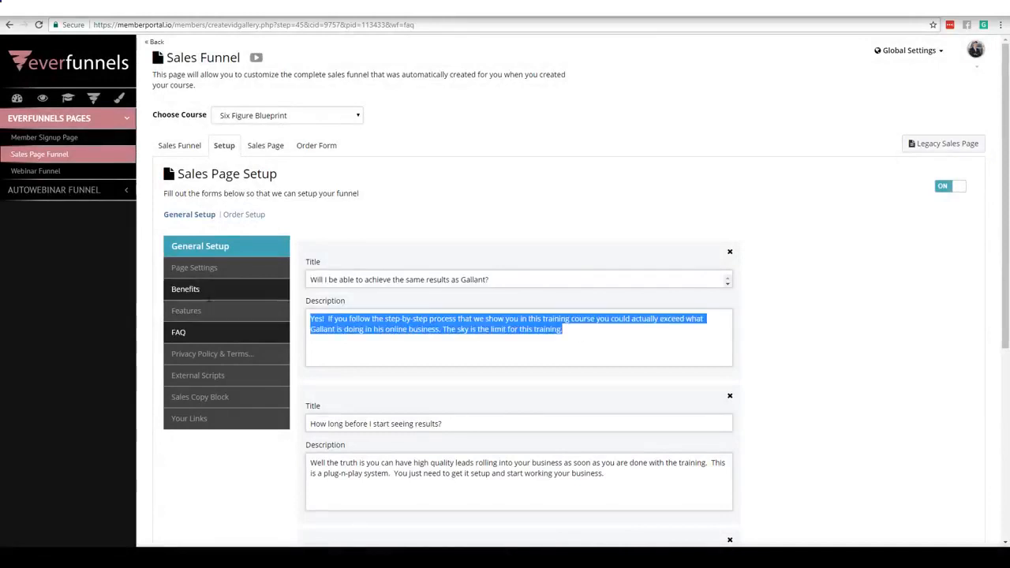
pyautogui.click(594, 190)
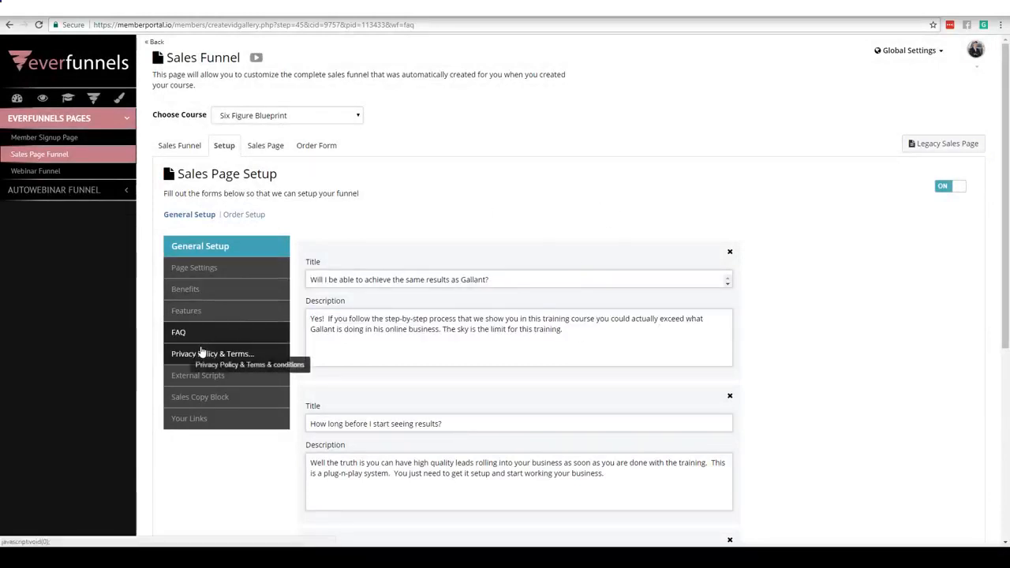
# Open the External Scripts settings and place the cursor in the FB Retargeting Pixel field.
pyautogui.click(229, 375)
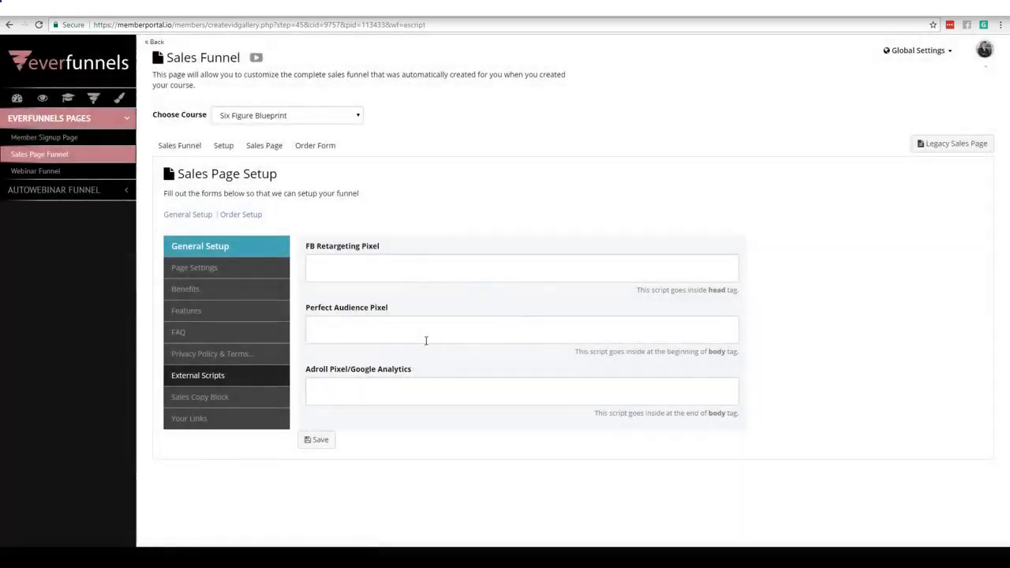
pyautogui.click(359, 268)
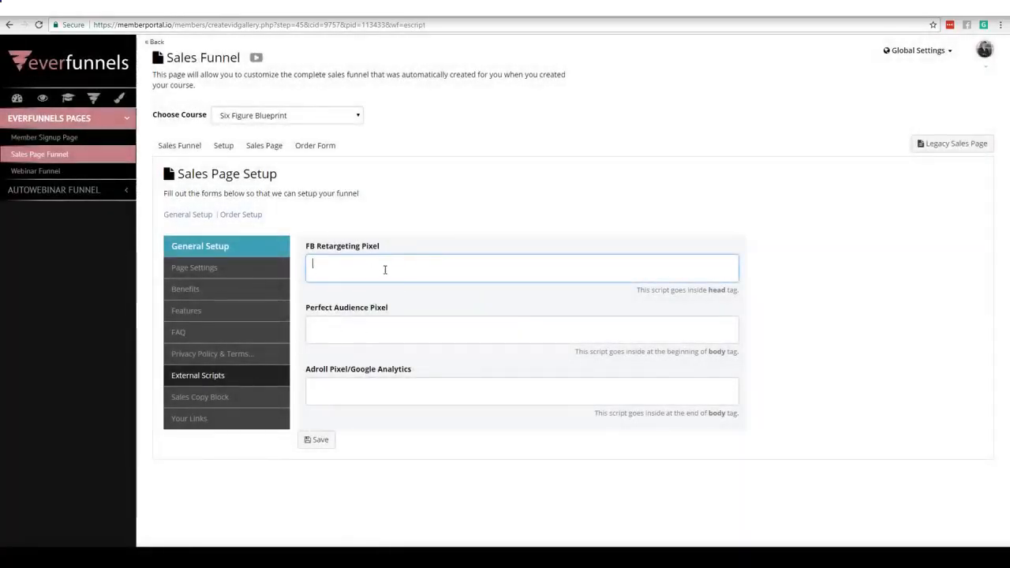
# Open the Sales Copy Block editor, compare its text with the matching section on the live sales page, and close the editor.
pyautogui.click(225, 399)
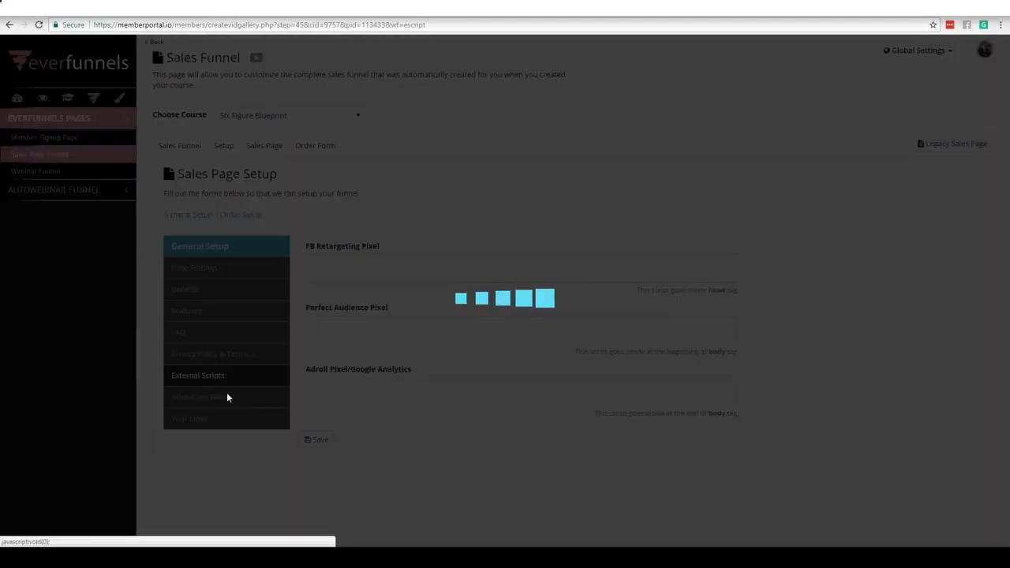
pyautogui.moveTo(979, 139)
pyautogui.mouseDown()
pyautogui.moveTo(962, 246)
pyautogui.moveTo(963, 371)
pyautogui.moveTo(960, 263)
pyautogui.moveTo(994, 129)
pyautogui.mouseUp()
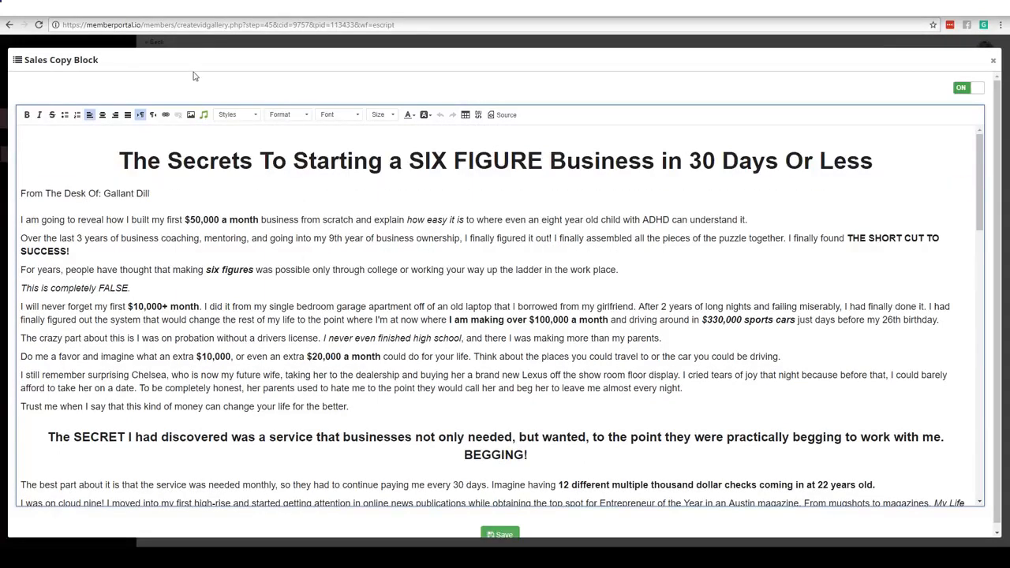
pyautogui.click(156, 10)
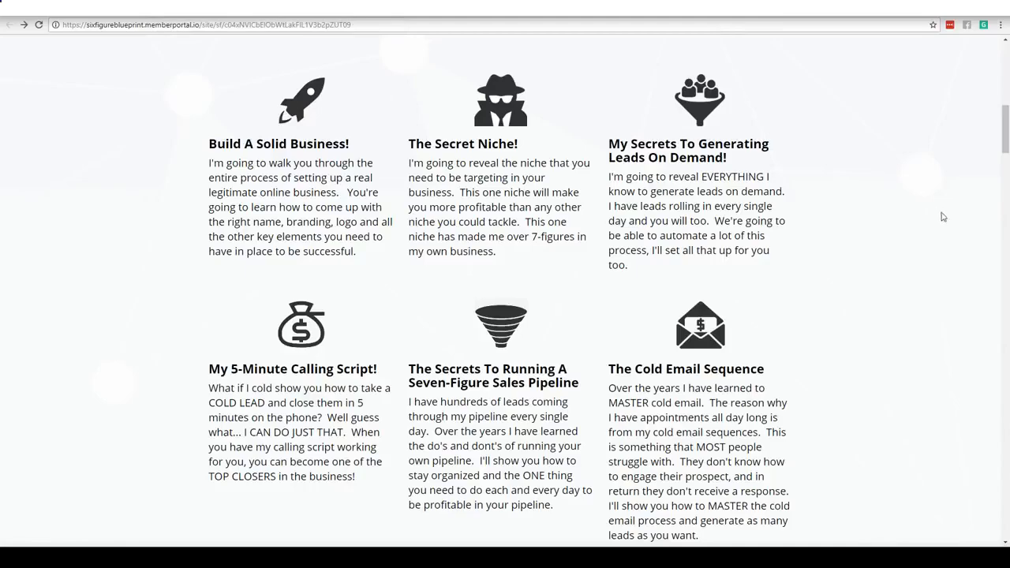
pyautogui.moveTo(1005, 142); pyautogui.dragTo(991, 178)
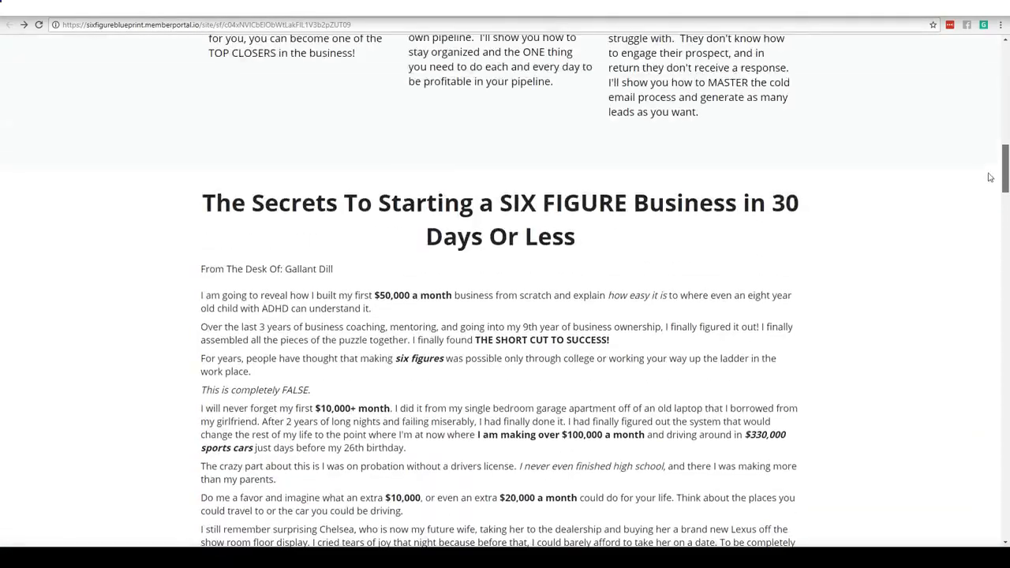
pyautogui.click(204, 9)
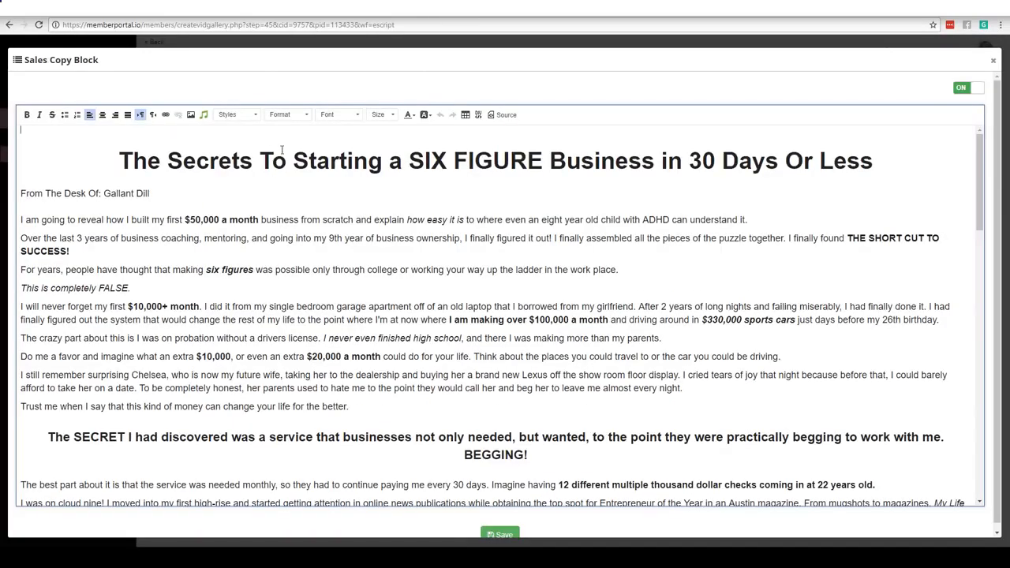
pyautogui.click(994, 58)
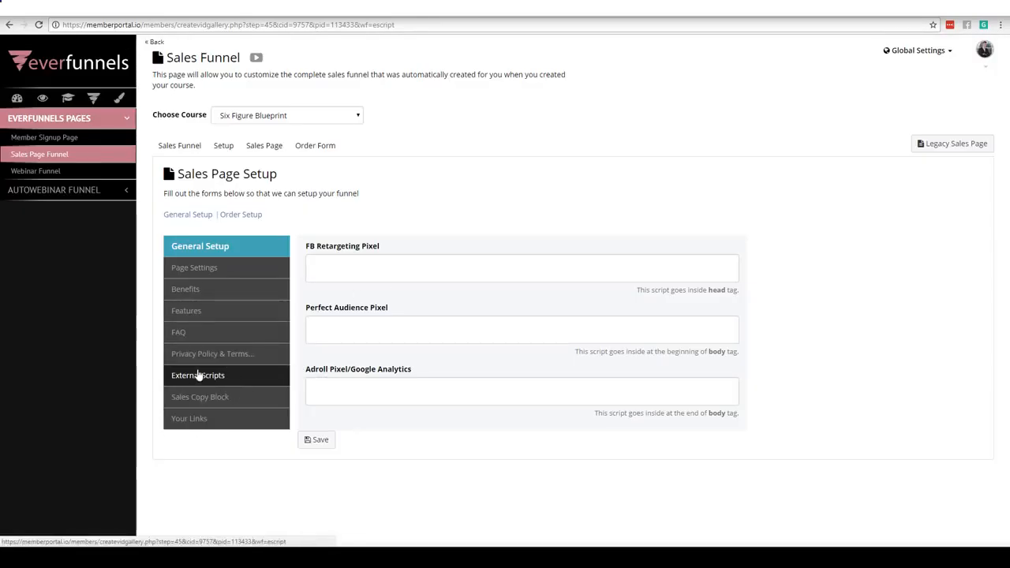
# Open the Order Setup and add four more item rows, up to Item #5, under Here's What You'll Get.
pyautogui.click(244, 218)
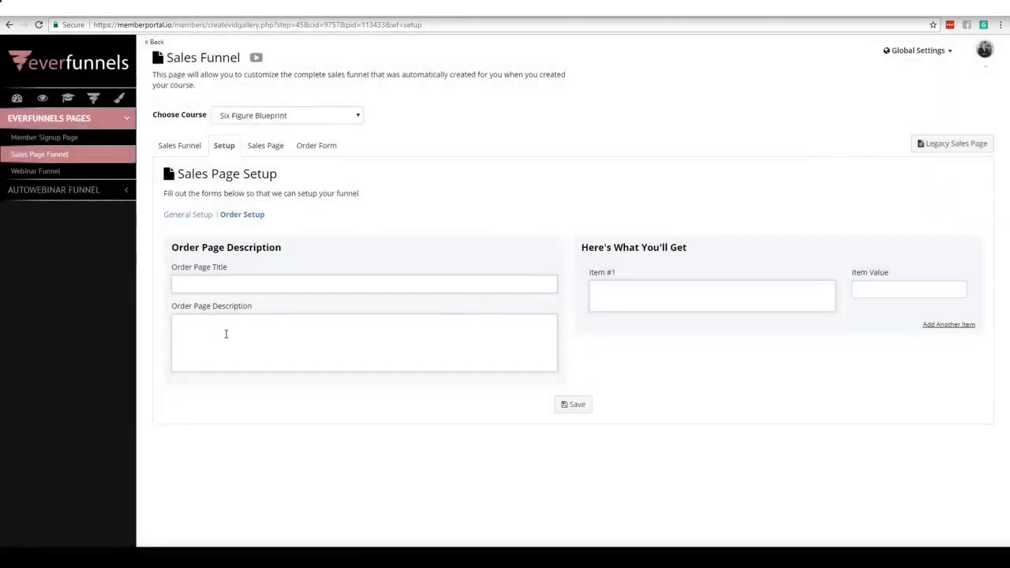
pyautogui.click(226, 334)
pyautogui.click(950, 325)
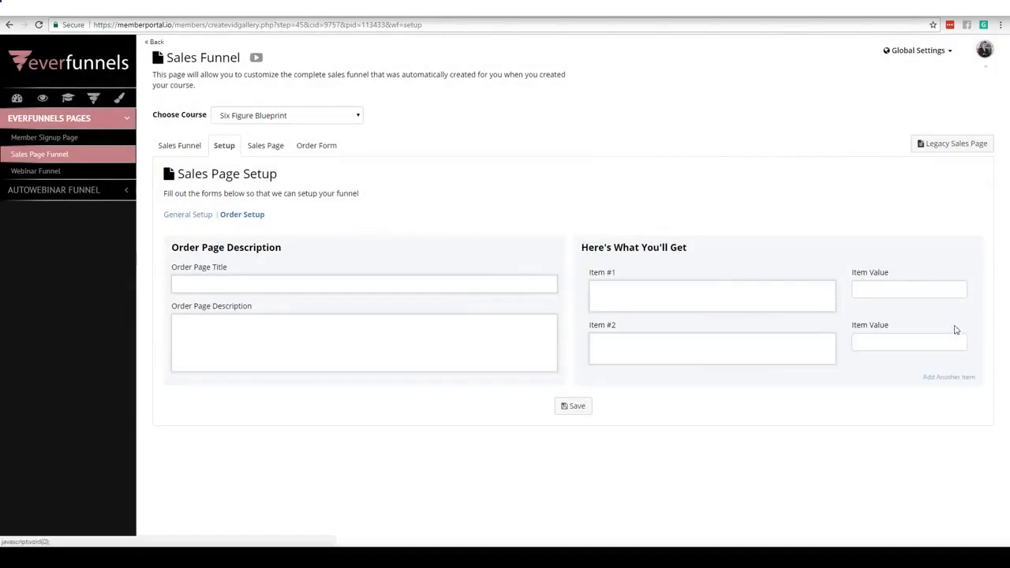
pyautogui.click(946, 377)
pyautogui.click(946, 429)
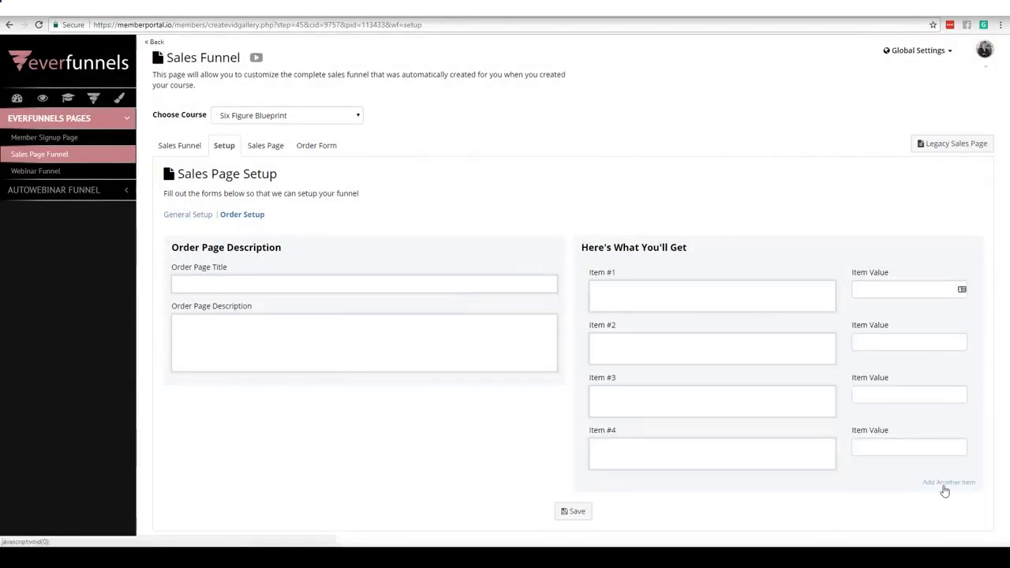
pyautogui.click(947, 482)
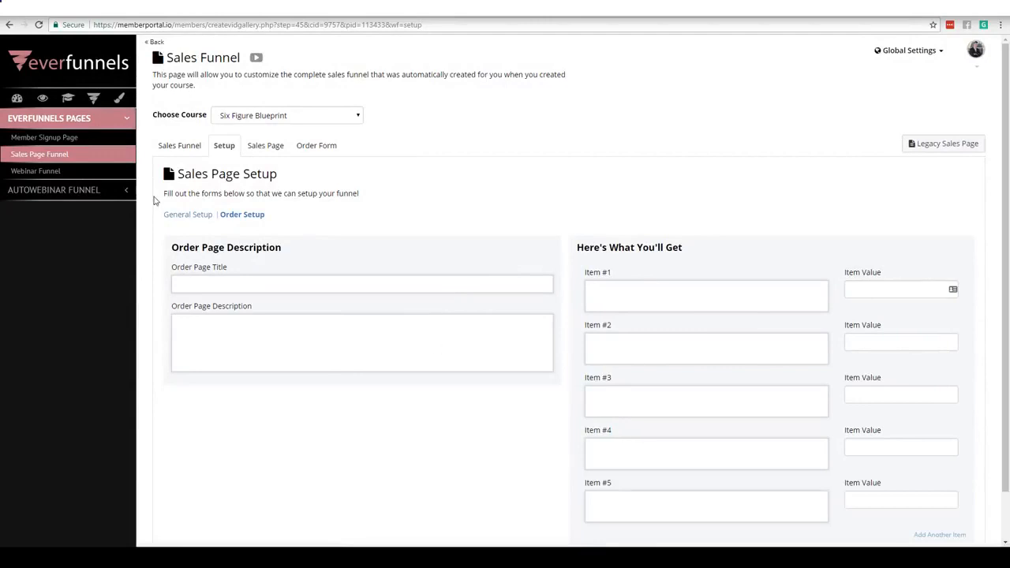
# Go through General Setup to the Sales Page live editor and try out selecting the About The Six Figure Blueprint! text block.
pyautogui.click(203, 220)
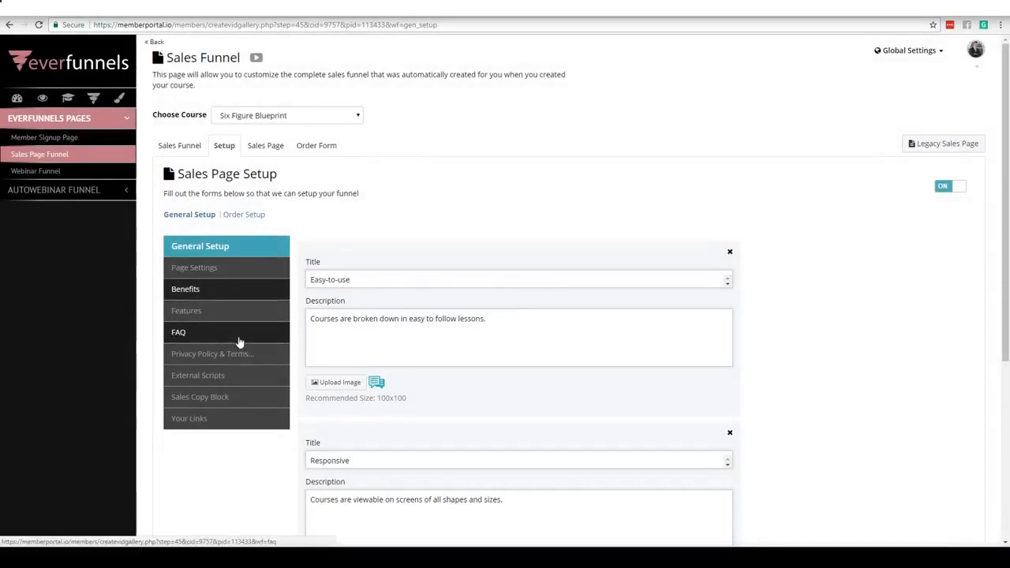
pyautogui.click(265, 146)
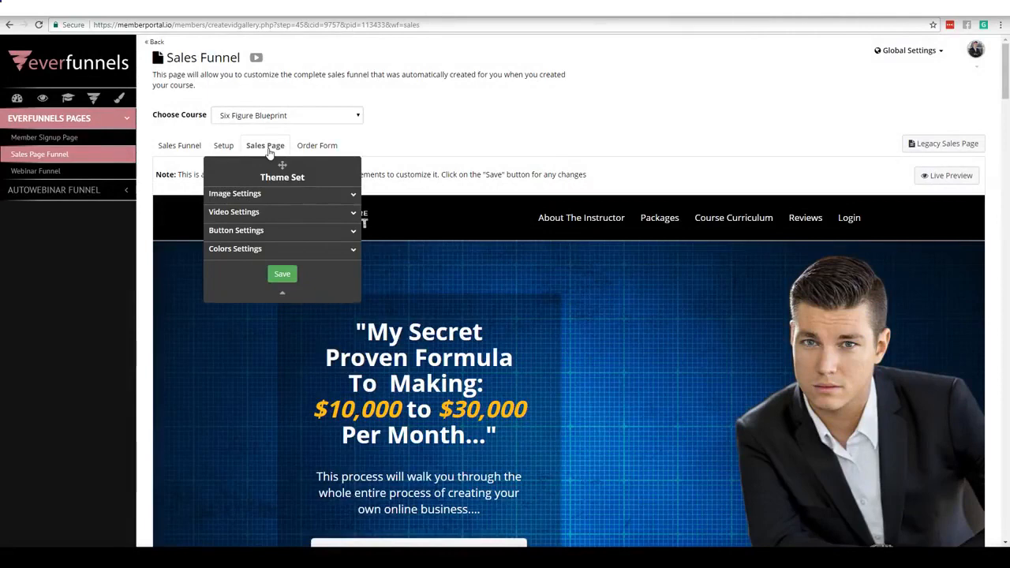
pyautogui.moveTo(1004, 66); pyautogui.dragTo(991, 218)
pyautogui.click(428, 335)
pyautogui.click(376, 460)
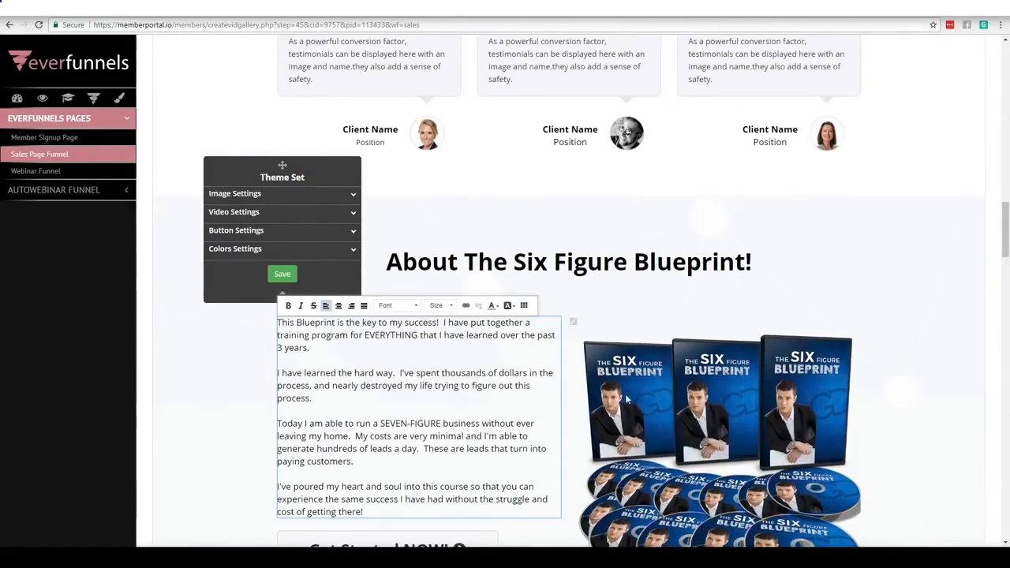
pyautogui.moveTo(1006, 221); pyautogui.dragTo(1007, 108)
pyautogui.click(788, 389)
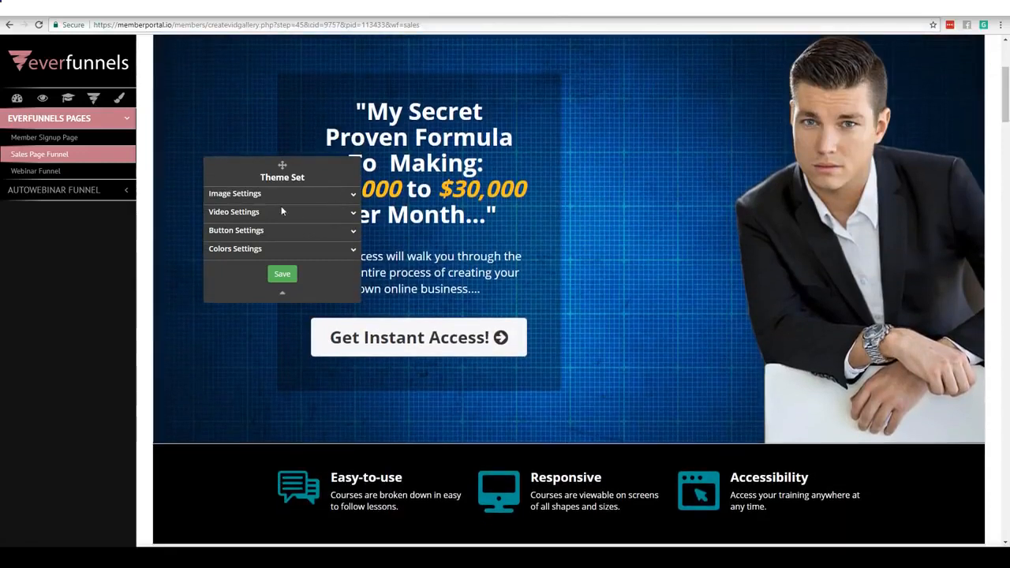
# Examine the Image Settings and Button Settings of the sales page's Theme Set, collapsing each again.
pyautogui.click(353, 196)
pyautogui.click(352, 197)
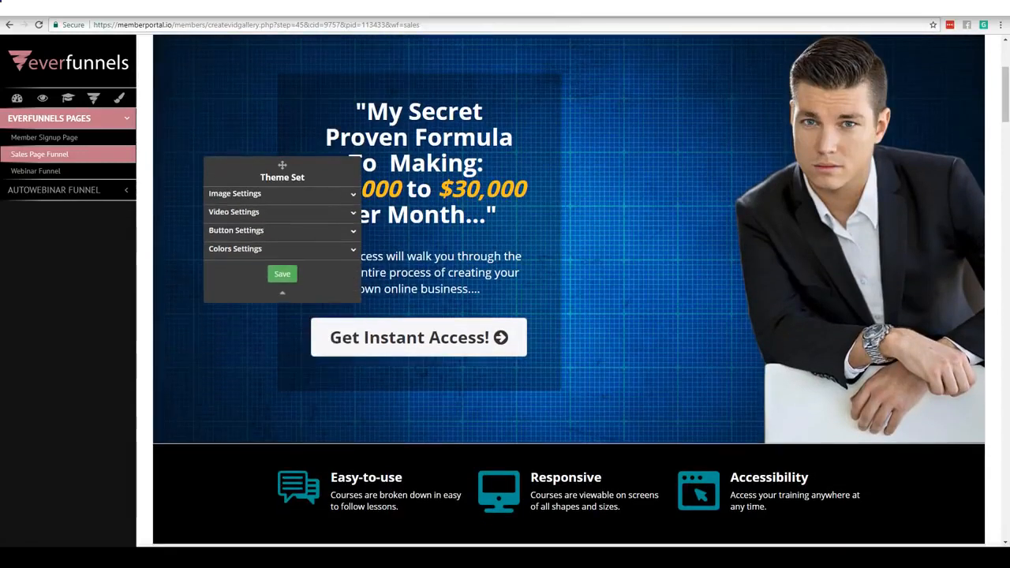
pyautogui.click(354, 230)
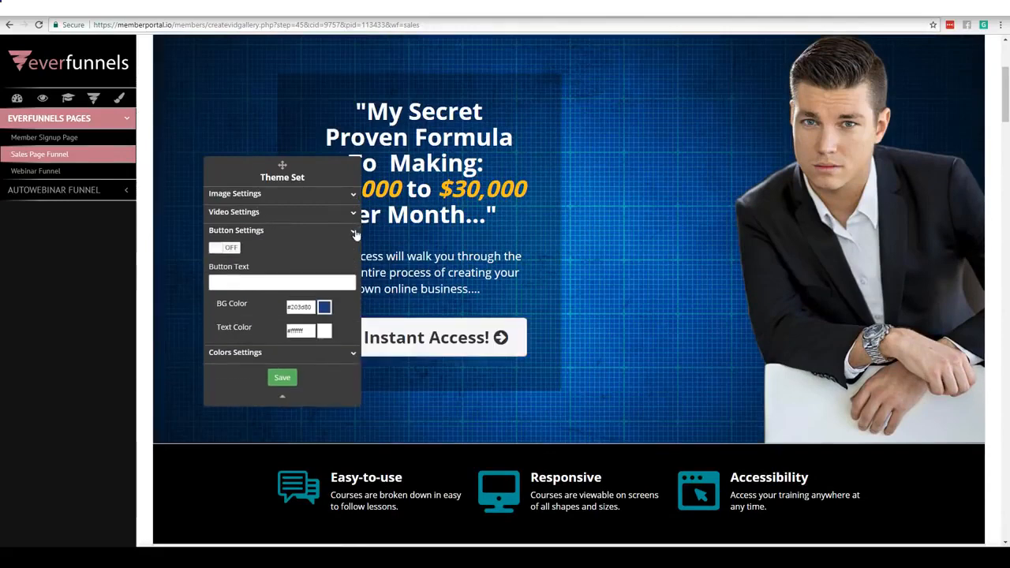
pyautogui.click(354, 231)
# Set the sales page's primary color to the gray #9c9c9c in the Theme Set's color settings.
pyautogui.click(354, 249)
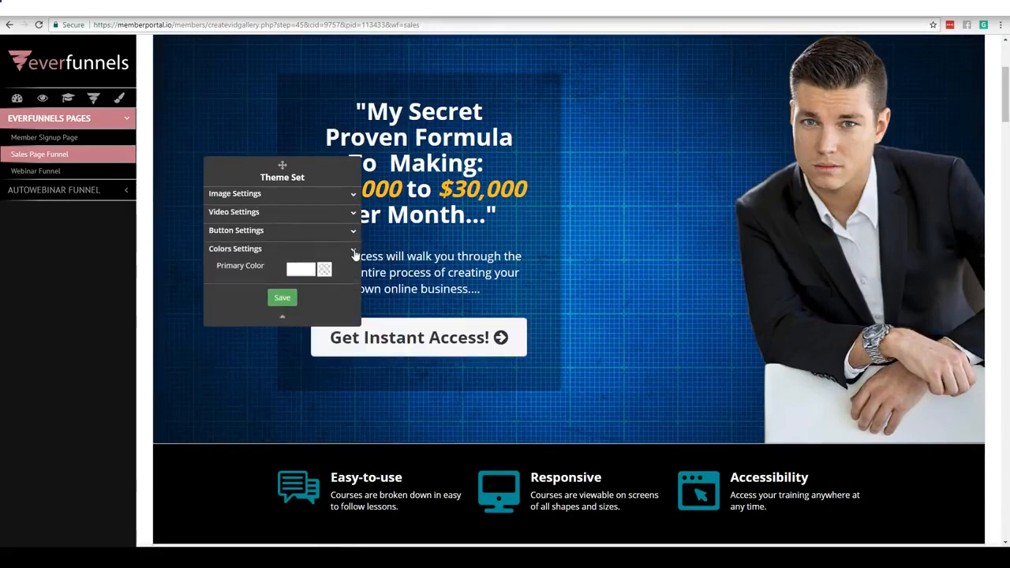
pyautogui.click(300, 269)
pyautogui.click(329, 293)
pyautogui.moveTo(329, 292)
pyautogui.mouseDown()
pyautogui.moveTo(351, 319)
pyautogui.moveTo(299, 342)
pyautogui.moveTo(293, 316)
pyautogui.moveTo(215, 310)
pyautogui.mouseUp()
pyautogui.click(215, 310)
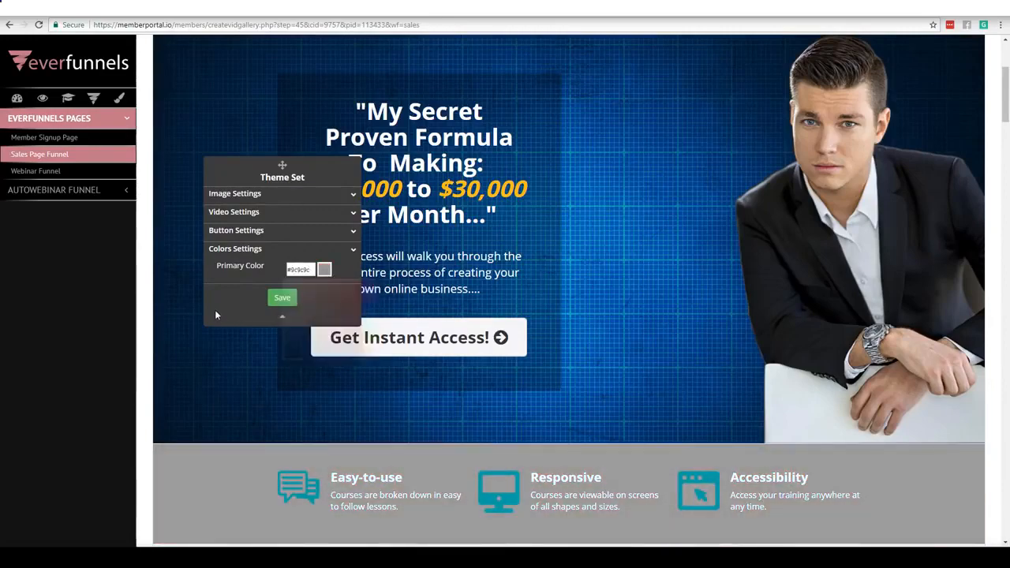
# Review the sales page with the new primary color and move the Theme Set panel off the page's logo.
pyautogui.moveTo(1007, 116); pyautogui.dragTo(998, 172)
pyautogui.scroll(-10, 999, 215)
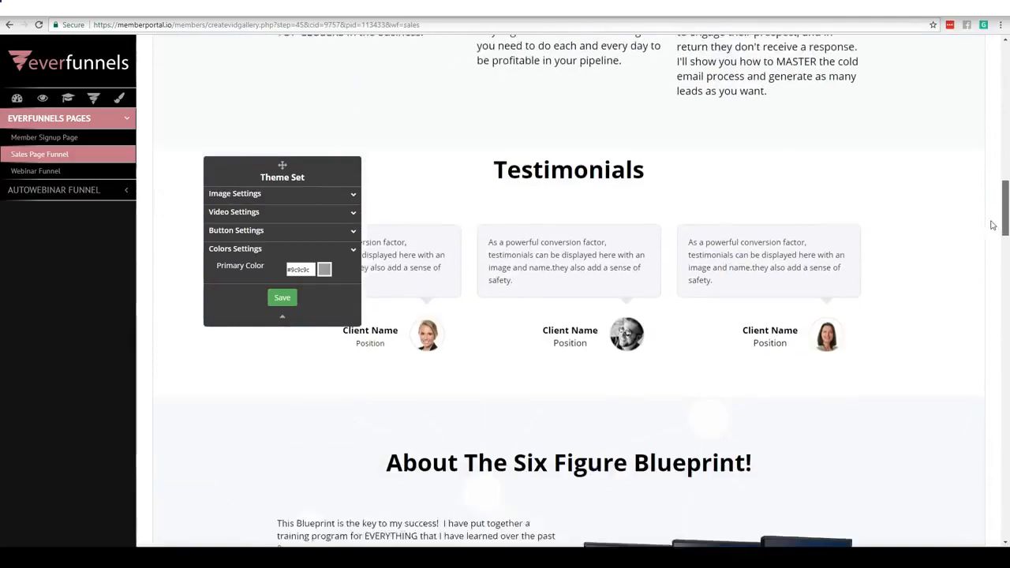
pyautogui.scroll(15, 979, 304)
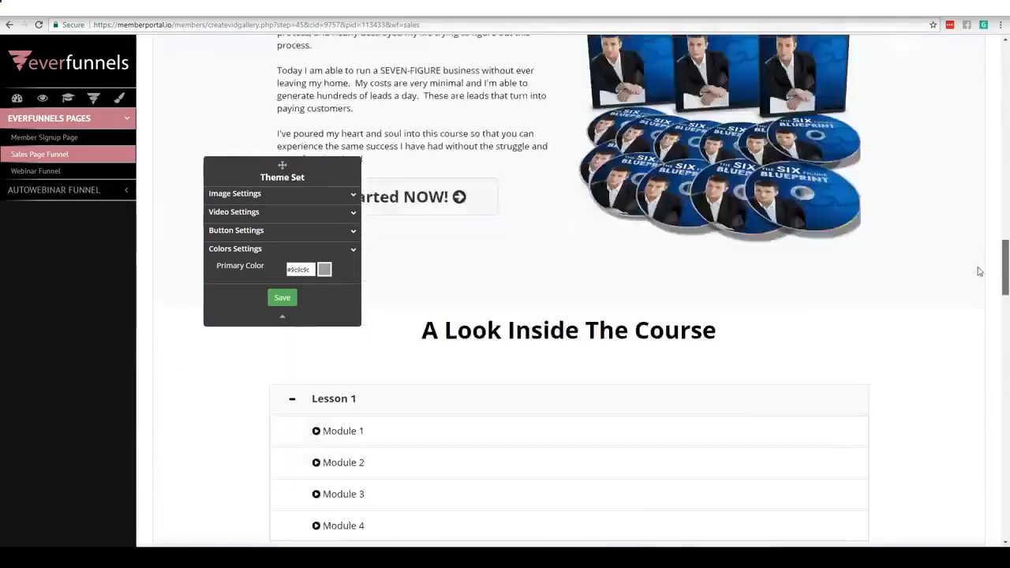
pyautogui.scroll(3, 984, 91)
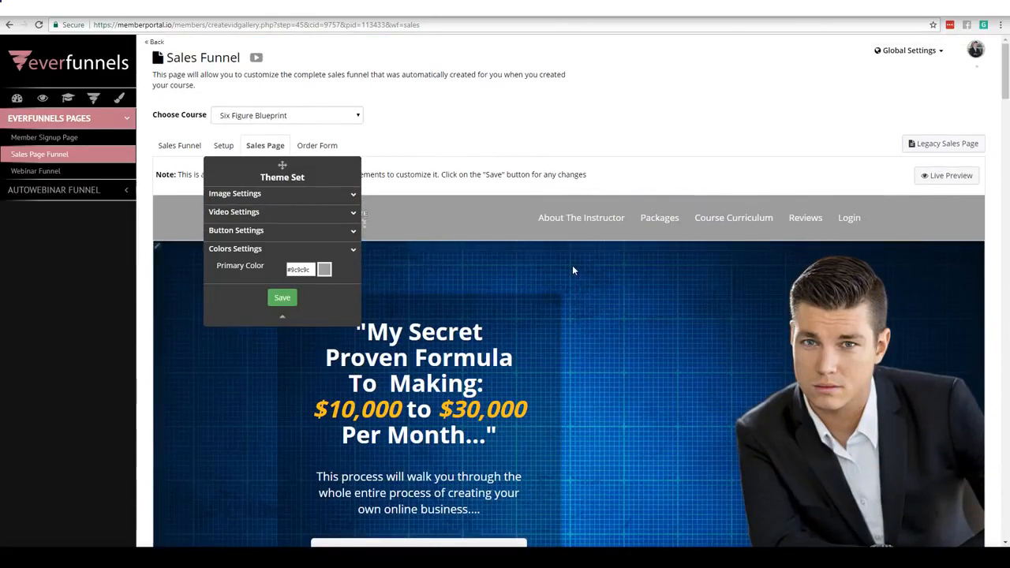
pyautogui.moveTo(282, 165); pyautogui.dragTo(126, 222)
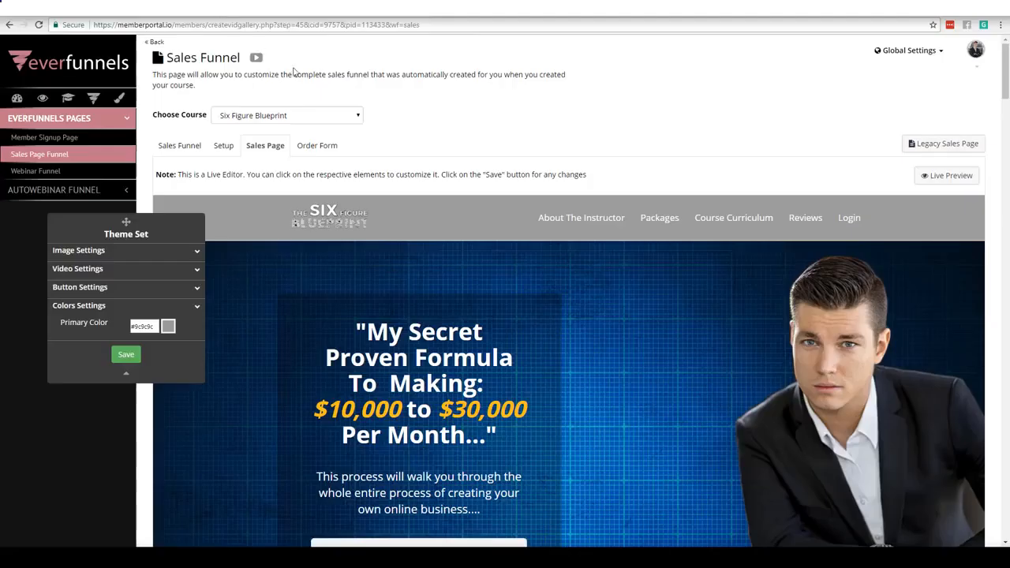
# Open the Order Form editor, move its Theme Set panel aside, and review the payment details and order summary.
pyautogui.click(311, 145)
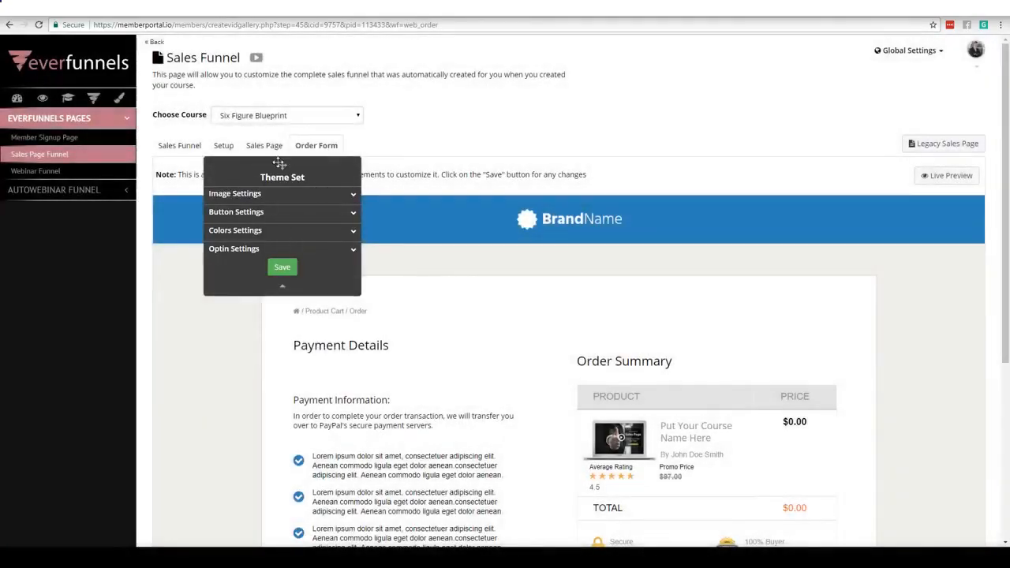
pyautogui.moveTo(271, 156); pyautogui.dragTo(122, 157)
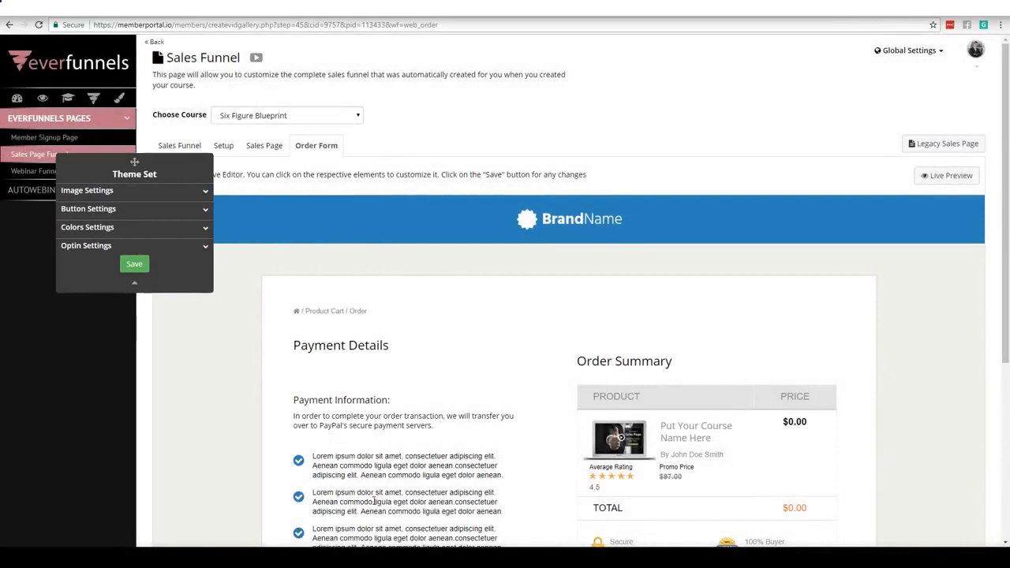
pyautogui.moveTo(1005, 240); pyautogui.dragTo(997, 315)
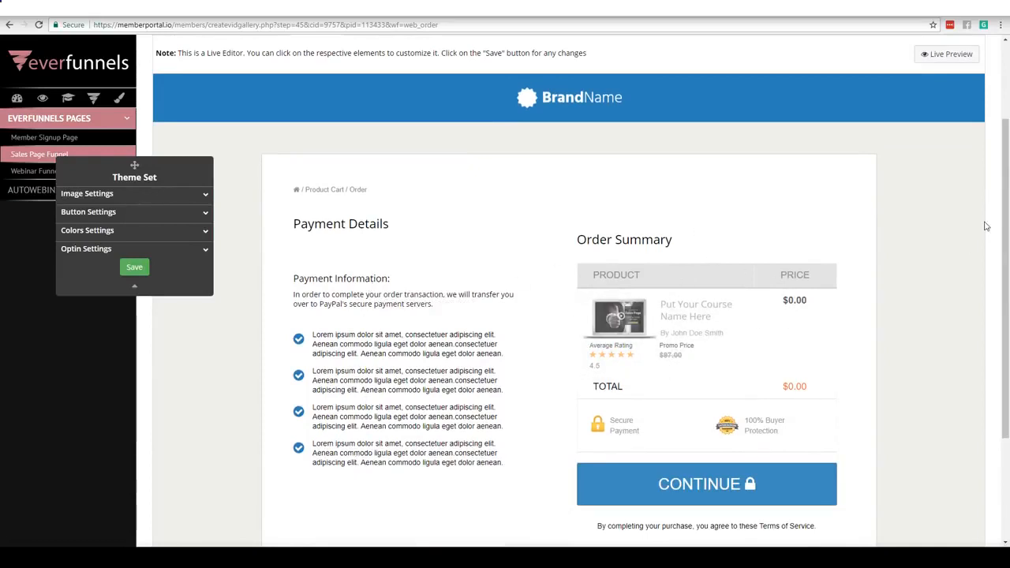
pyautogui.moveTo(1005, 236); pyautogui.dragTo(1005, 161)
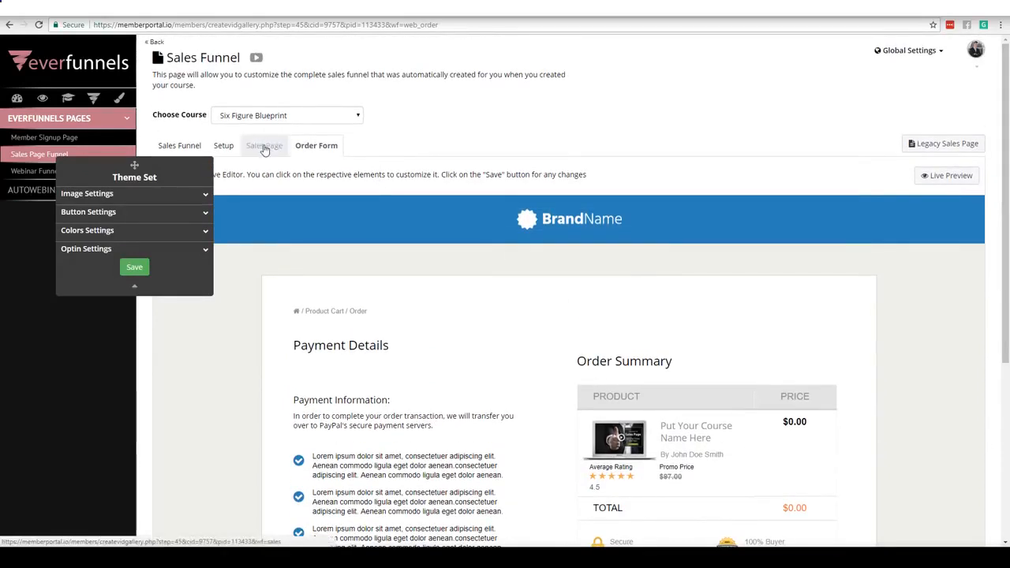
# Open the Your Links section of the Sales Page Setup and highlight the links listed there.
pyautogui.click(224, 147)
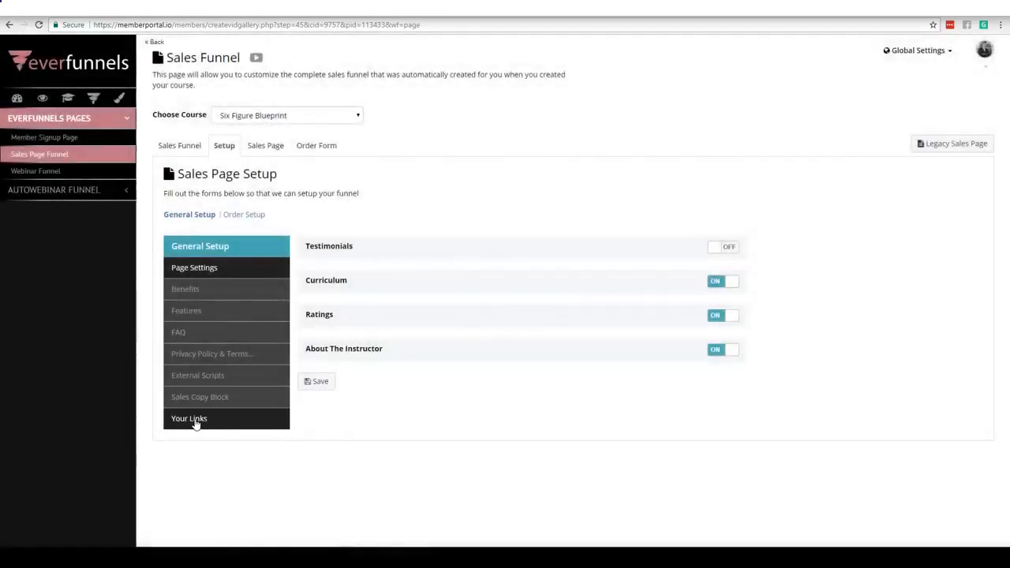
pyautogui.click(205, 414)
pyautogui.moveTo(619, 242); pyautogui.dragTo(312, 243)
pyautogui.moveTo(636, 281); pyautogui.dragTo(309, 281)
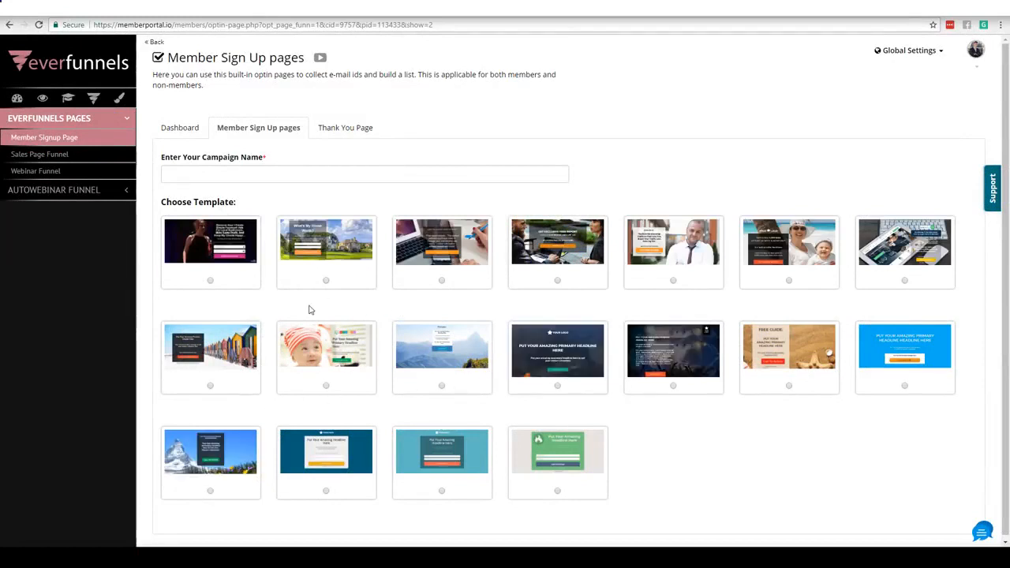
# Create a member sign-up page with the campaign name demo, using the laptop-on-desk template third in the first row.
pyautogui.click(291, 175)
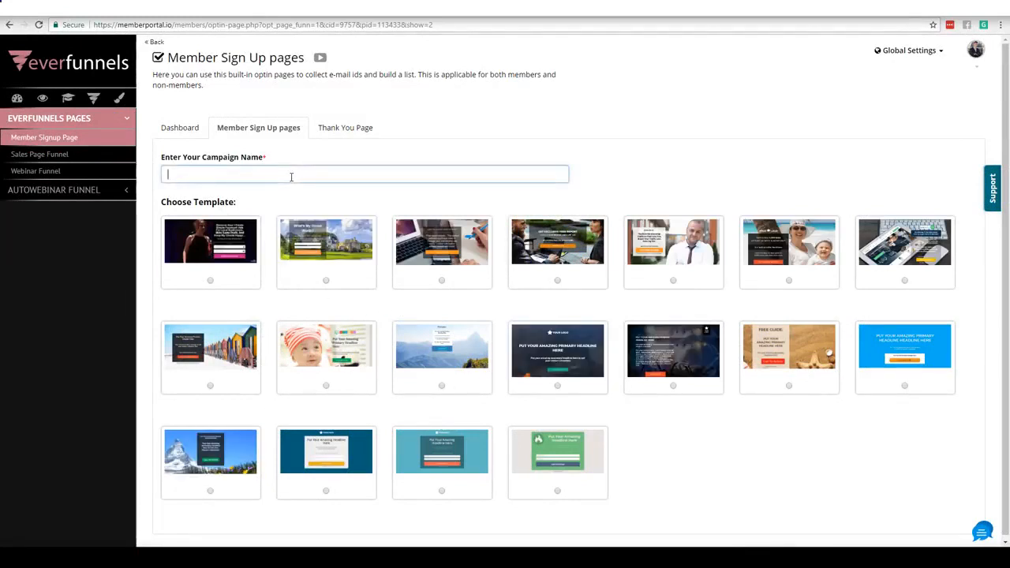
pyautogui.write('demo')
pyautogui.click(617, 182)
pyautogui.click(442, 281)
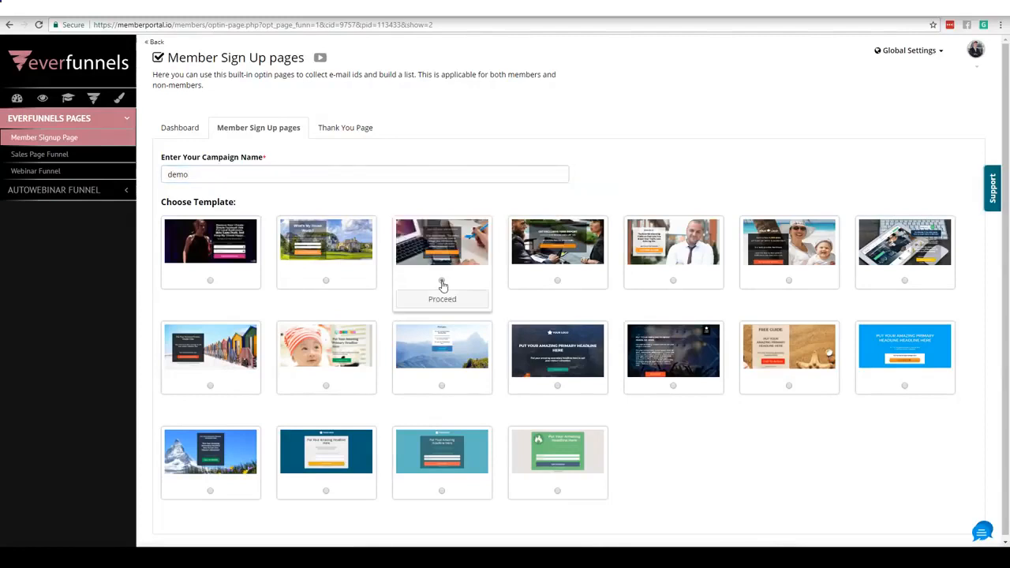
pyautogui.click(442, 299)
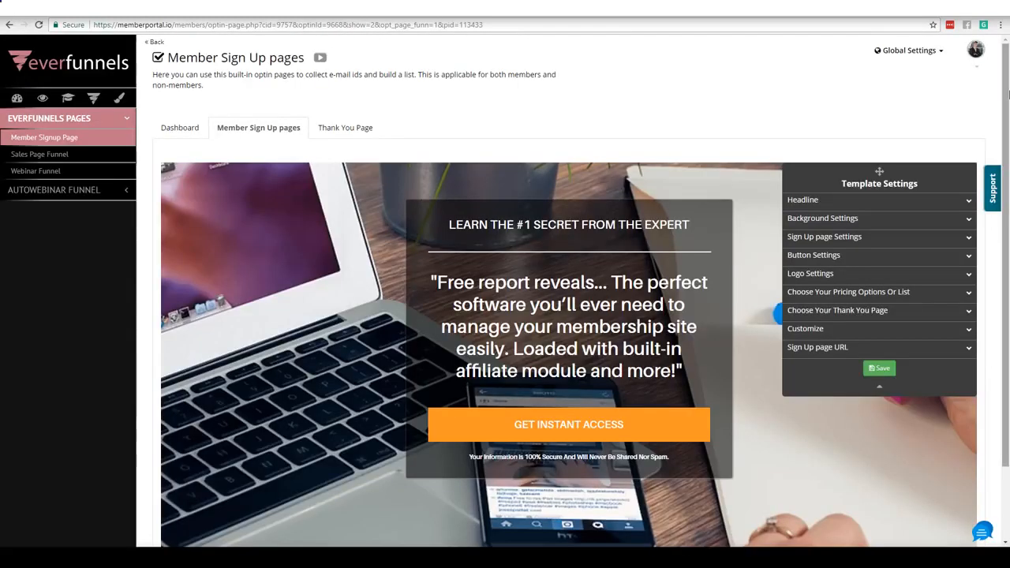
# Move the Template Settings panel off the page's background photo, and open the headline, subtitle and button text for editing.
pyautogui.moveTo(1008, 94); pyautogui.dragTo(997, 180)
pyautogui.moveTo(879, 85); pyautogui.dragTo(173, 165)
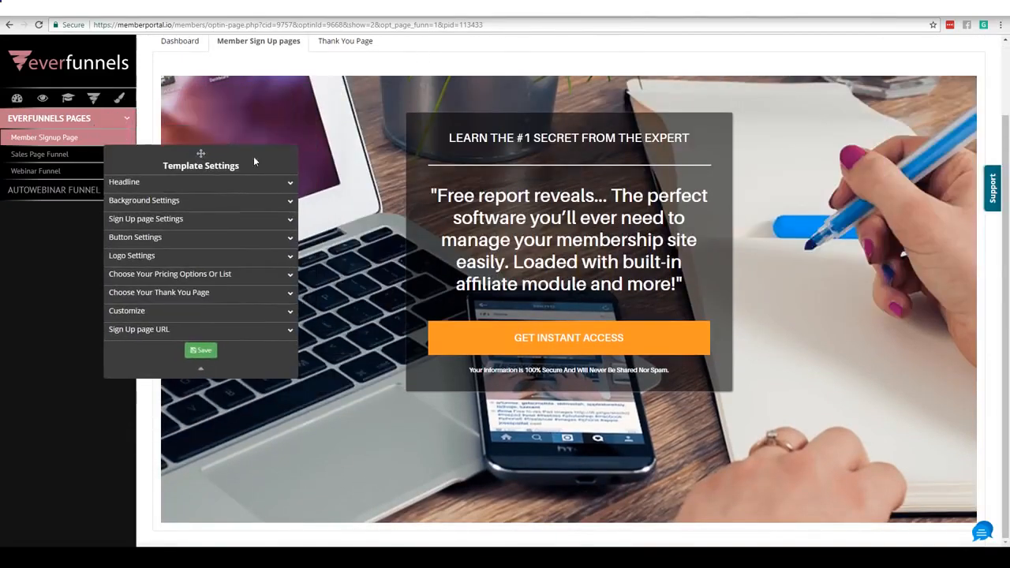
pyautogui.click(272, 182)
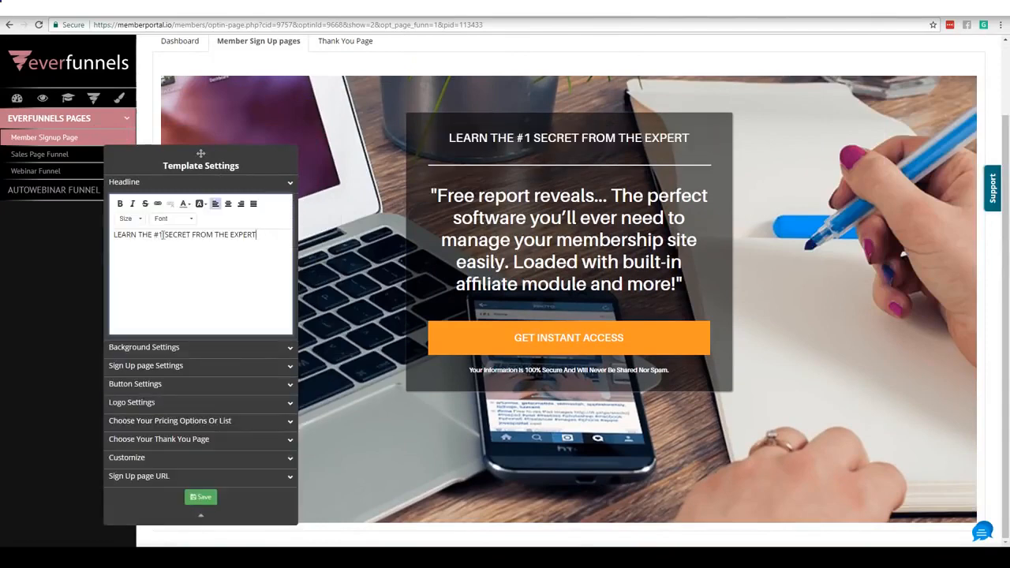
pyautogui.tripleClick(208, 234)
pyautogui.click(508, 244)
pyautogui.tripleClick(278, 252)
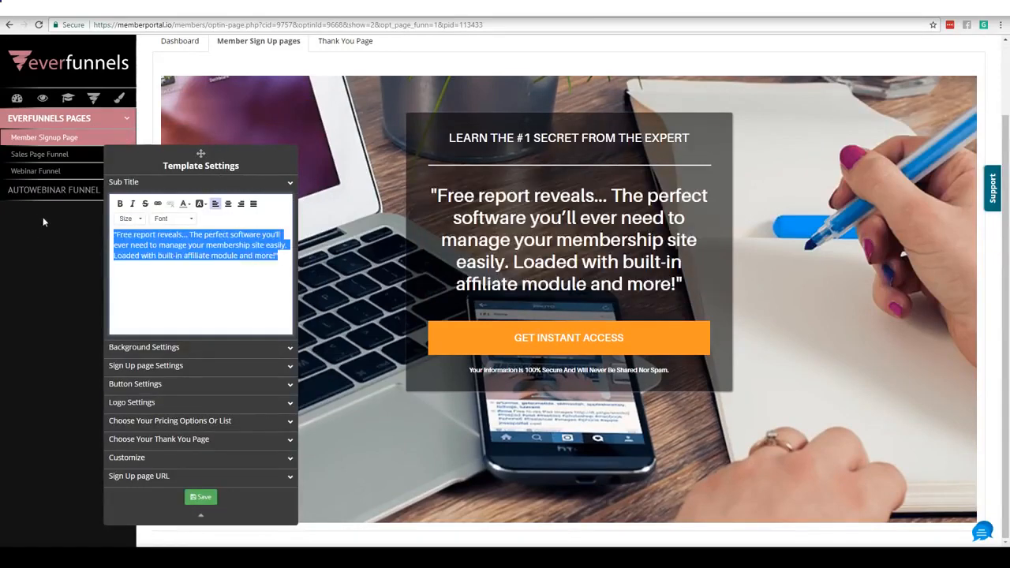
pyautogui.click(486, 347)
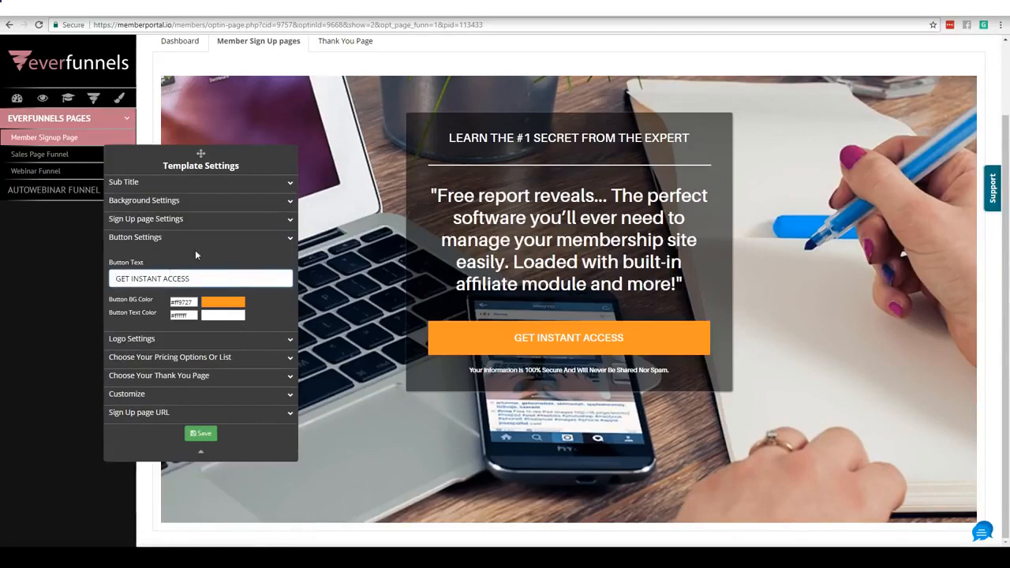
# Turn off Two Step Optin in the sign-up page settings so the name and email fields sit on the page itself.
pyautogui.click(289, 221)
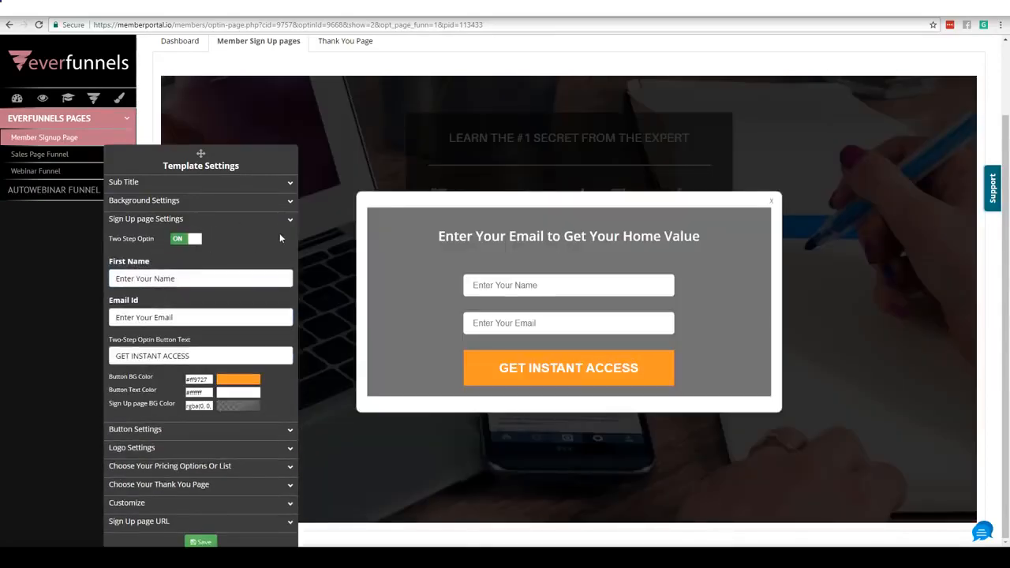
pyautogui.click(290, 223)
pyautogui.click(288, 225)
pyautogui.click(196, 239)
pyautogui.click(289, 221)
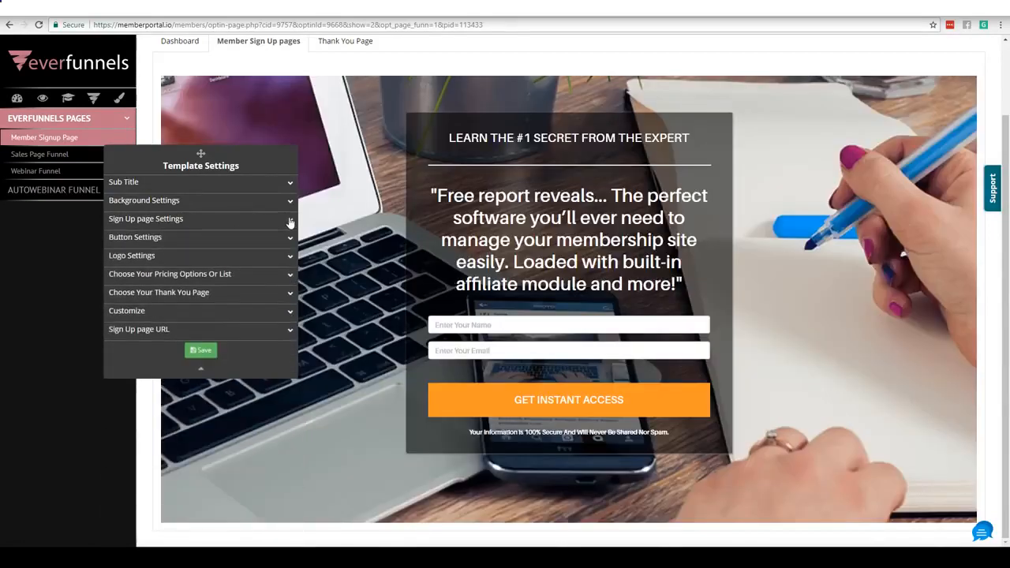
# Look through the Button Settings and Logo Settings of the sign-up page template.
pyautogui.click(290, 240)
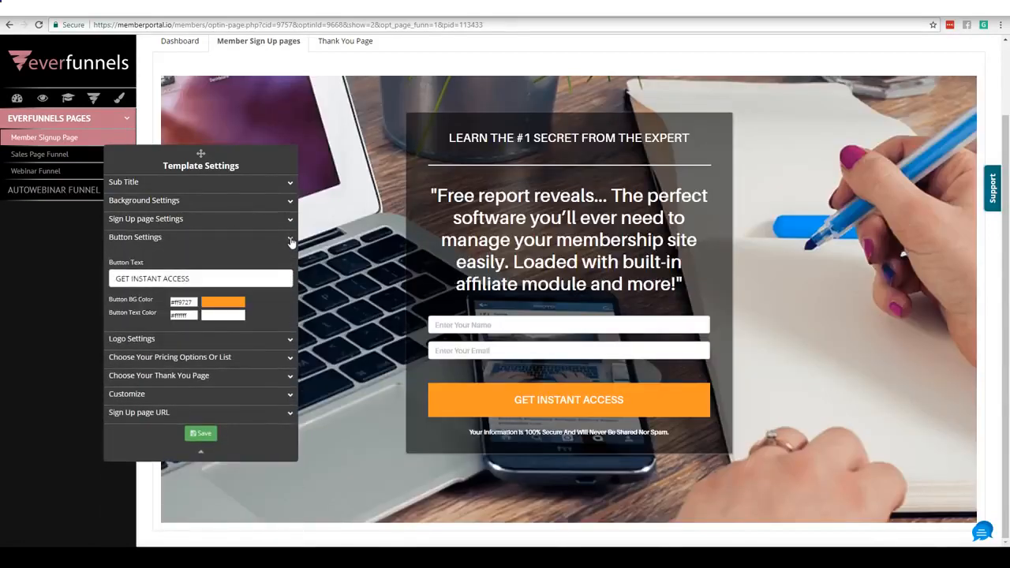
pyautogui.click(289, 241)
pyautogui.click(289, 257)
pyautogui.click(290, 258)
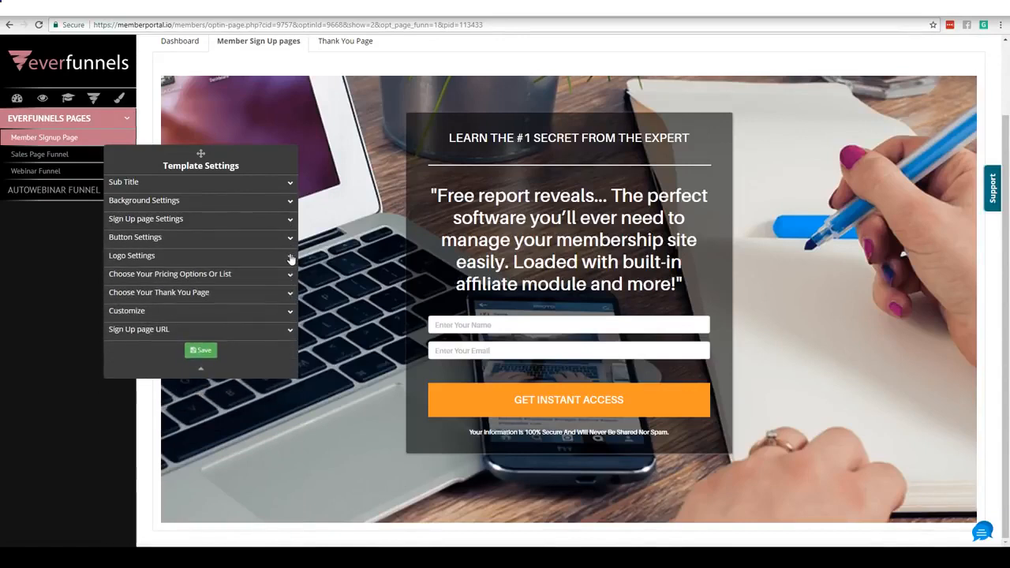
# Choose List instead of Pricing Options for the sign-up page, and External Link as its thank-you page type.
pyautogui.click(290, 274)
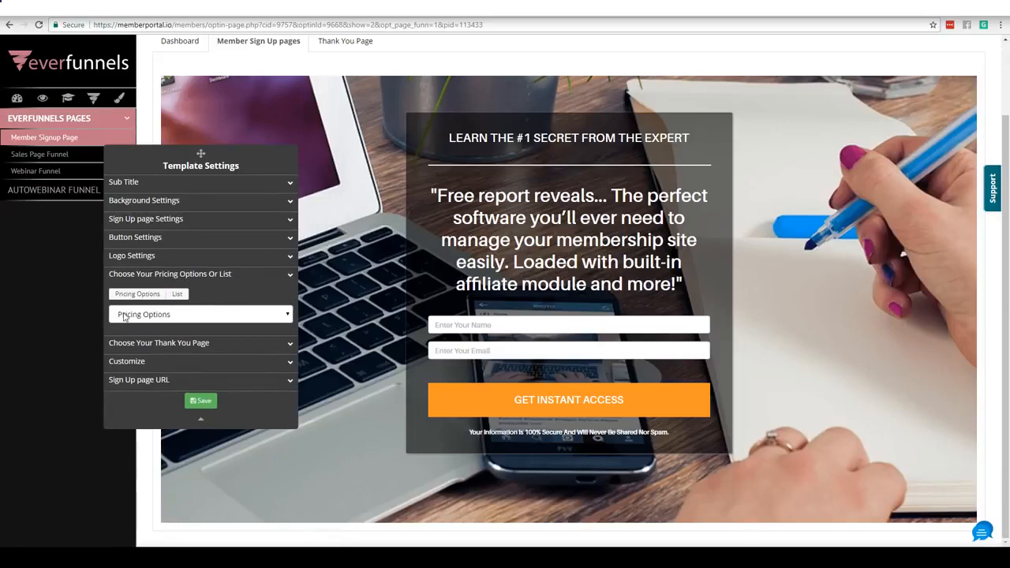
pyautogui.click(177, 294)
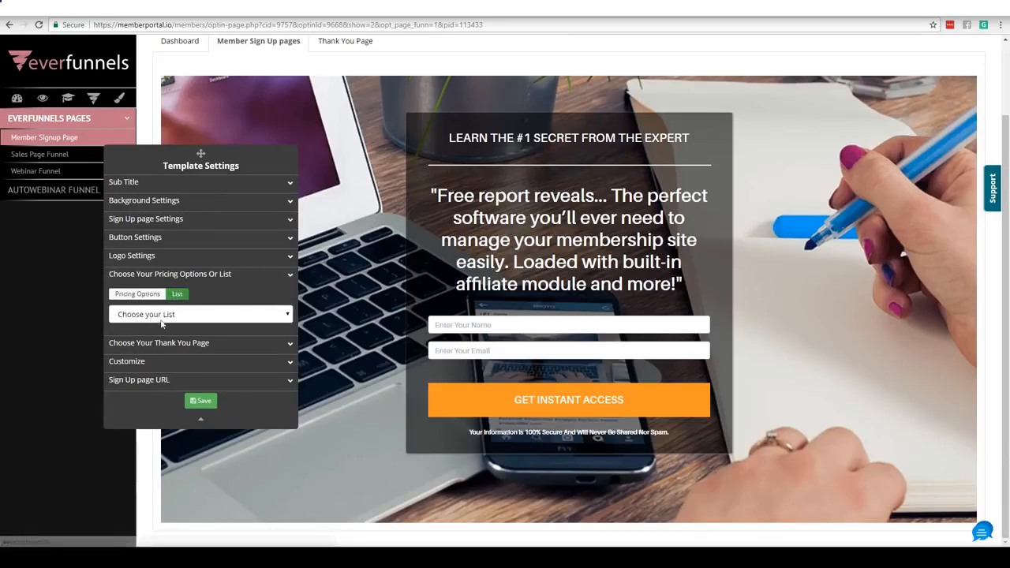
pyautogui.click(291, 346)
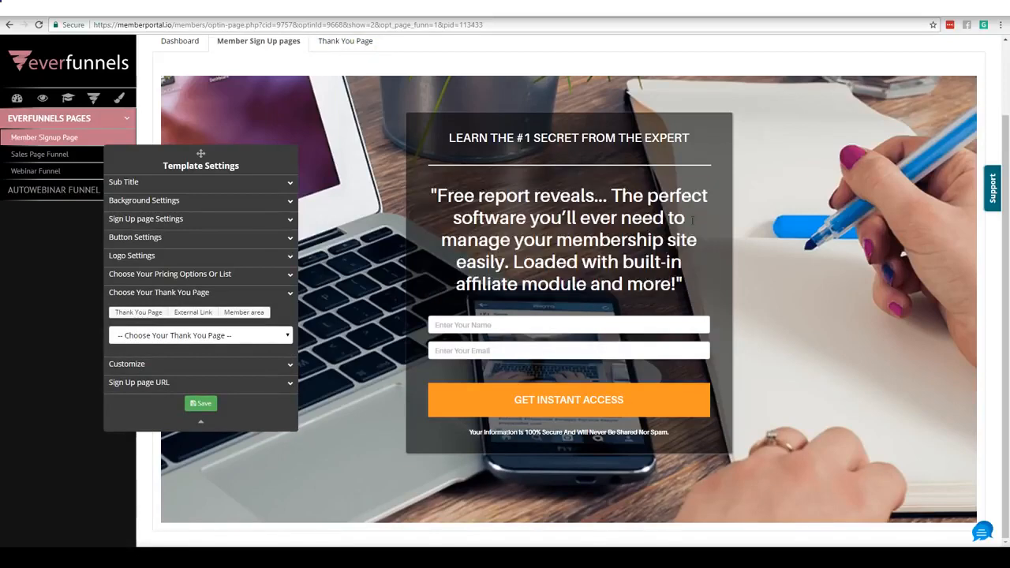
pyautogui.click(192, 314)
pyautogui.click(290, 294)
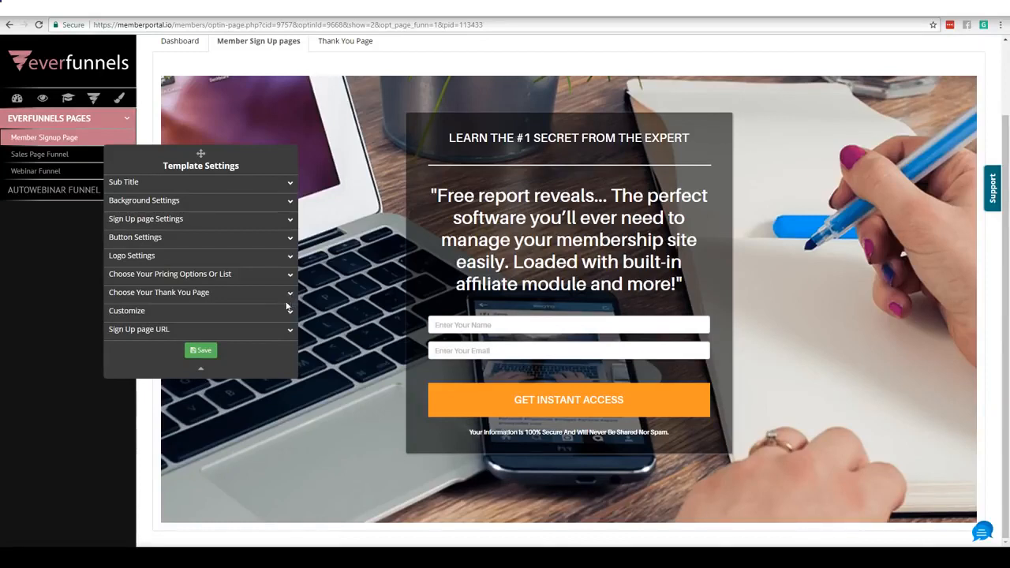
# Try hiding the sign-up page's headline and sub headline through the Customize settings, restoring each one.
pyautogui.click(288, 312)
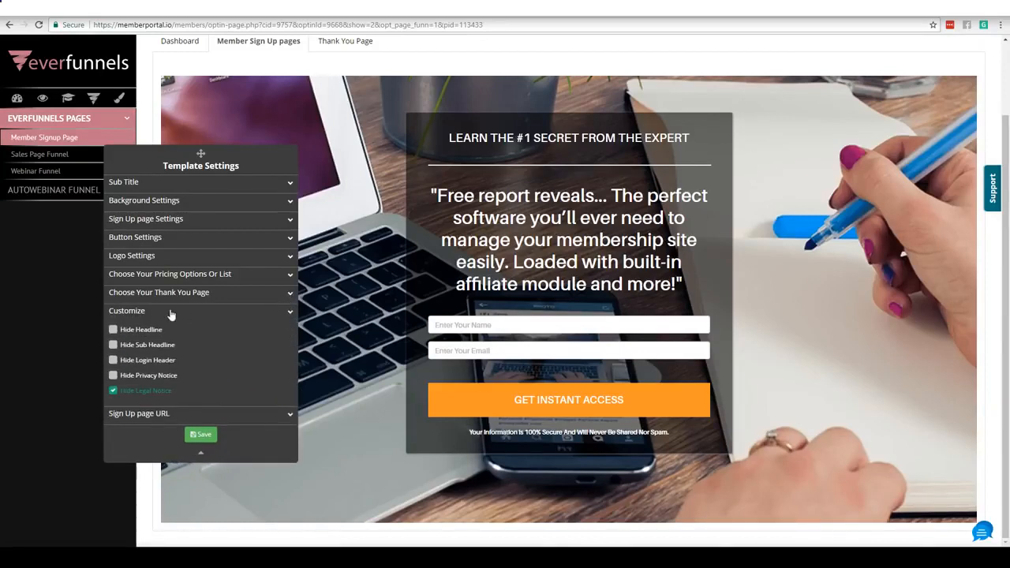
pyautogui.click(113, 330)
pyautogui.click(112, 330)
pyautogui.click(113, 346)
pyautogui.click(114, 345)
pyautogui.click(289, 312)
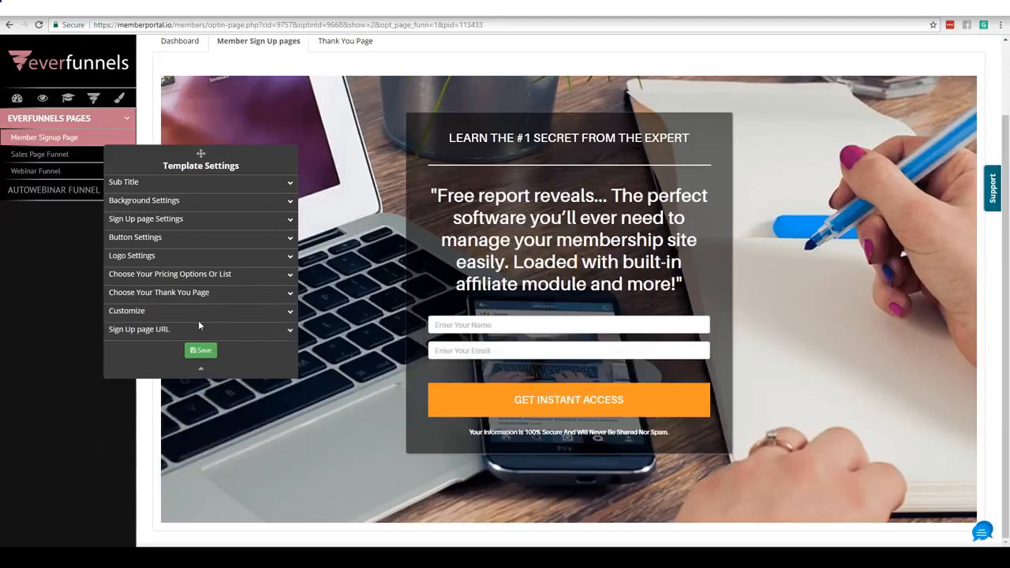
# Copy the sign-up page URL, view the live page in an incognito window, and return to the template editor.
pyautogui.click(290, 331)
pyautogui.click(290, 331)
pyautogui.click(289, 332)
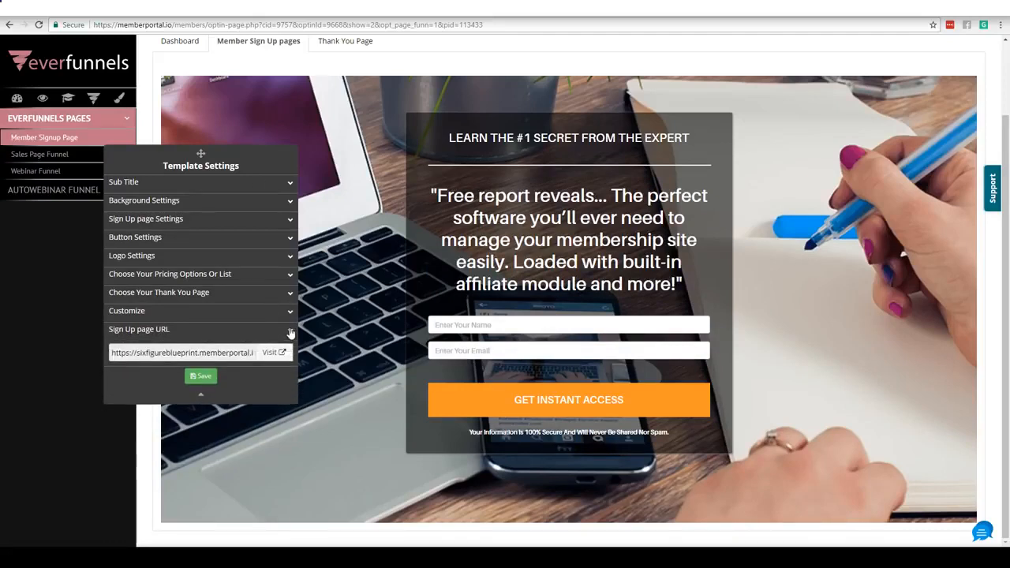
pyautogui.click(247, 353)
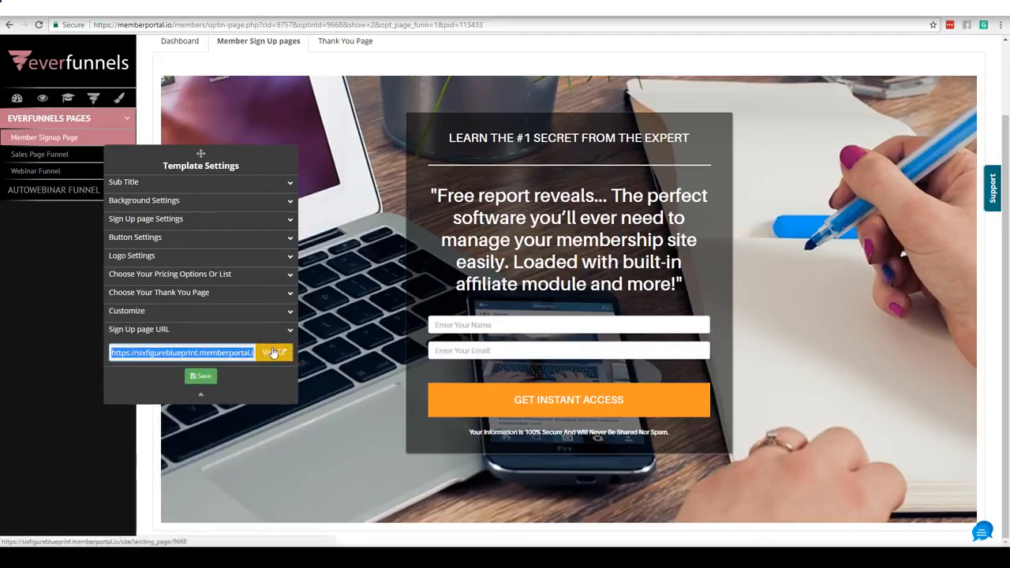
pyautogui.click(999, 24)
pyautogui.click(970, 63)
pyautogui.write('https://sixfigureblueprint.memberportal.io/site/landing_page/9668')
pyautogui.press('Return')
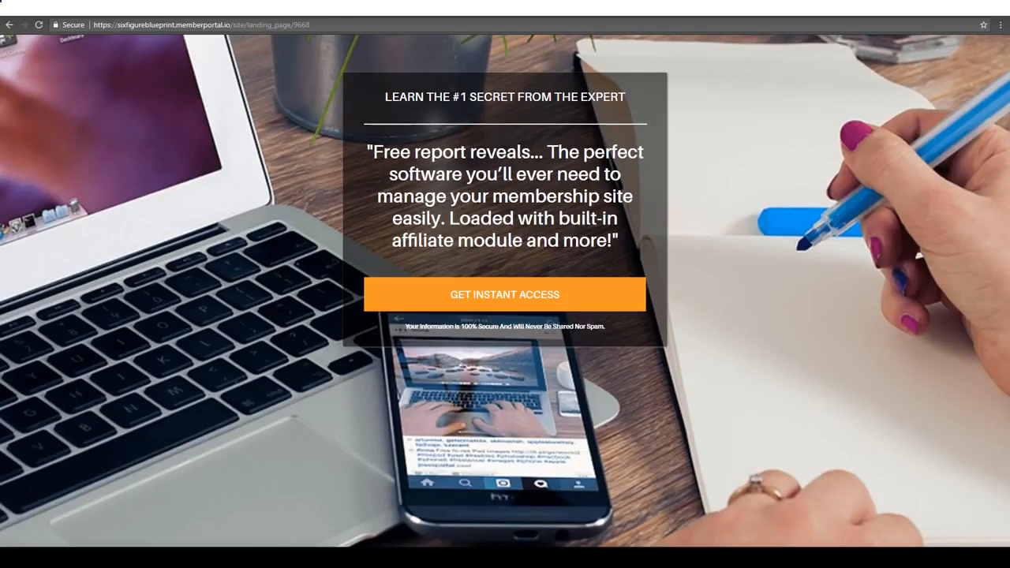
pyautogui.click(950, 7)
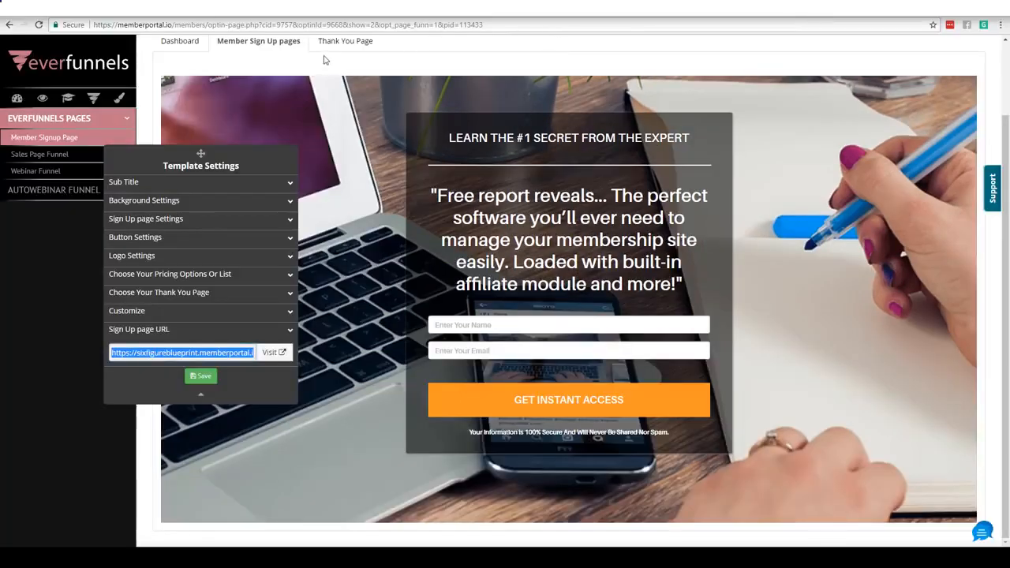
# Create a thank-you page with the campaign name thanks, using the fourth template in the first row.
pyautogui.click(346, 47)
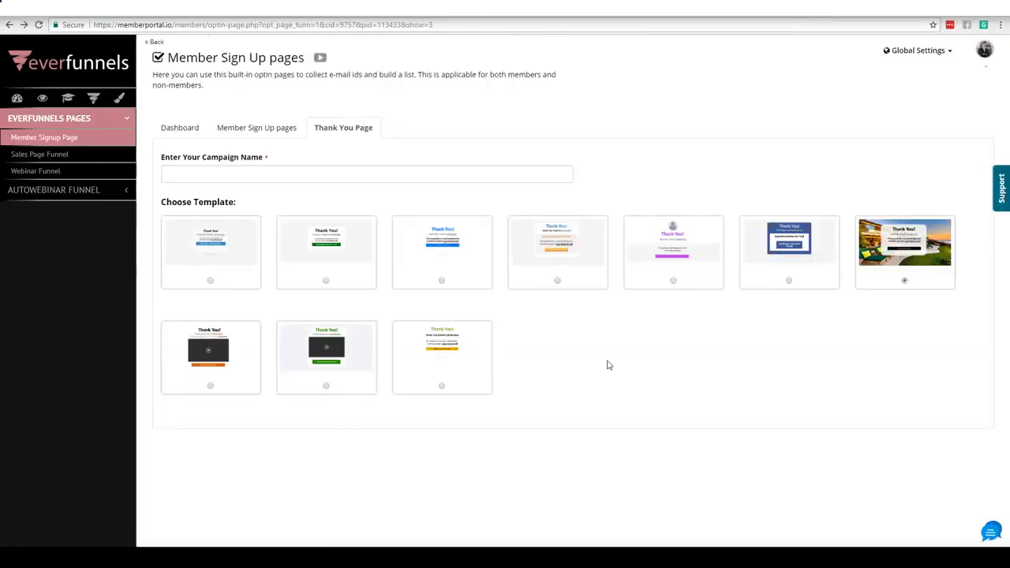
pyautogui.click(348, 175)
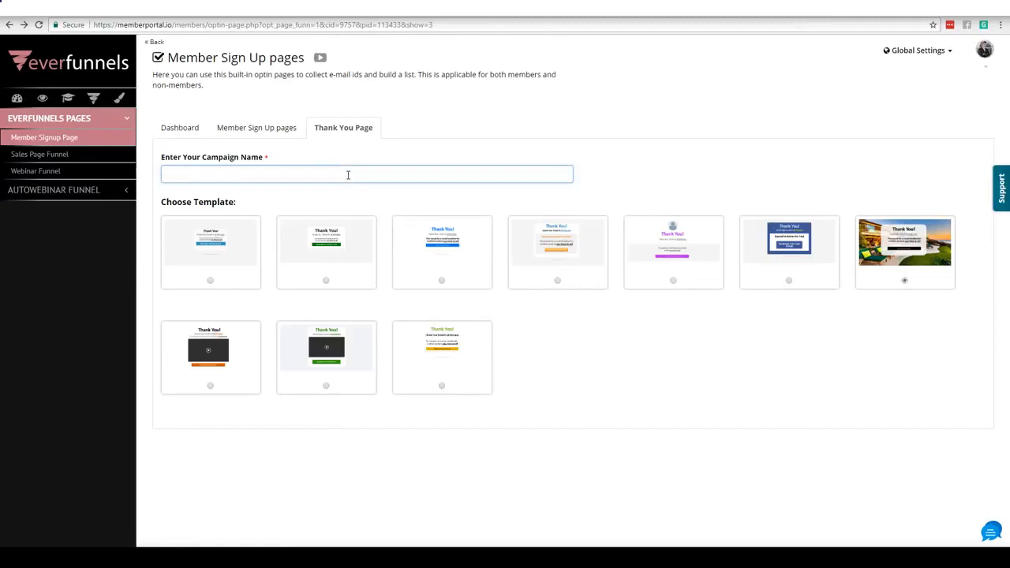
pyautogui.write('thanks')
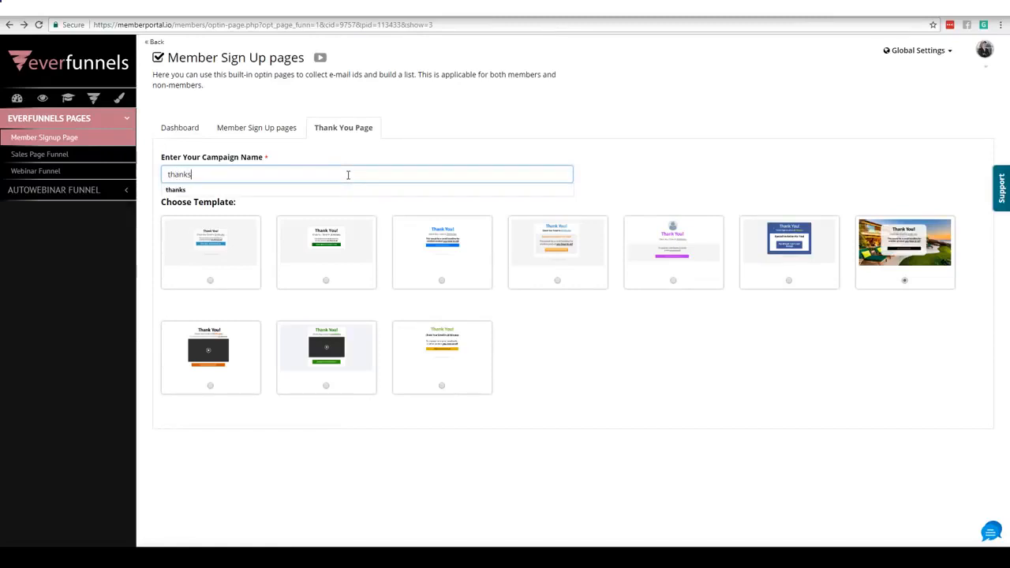
pyautogui.click(557, 284)
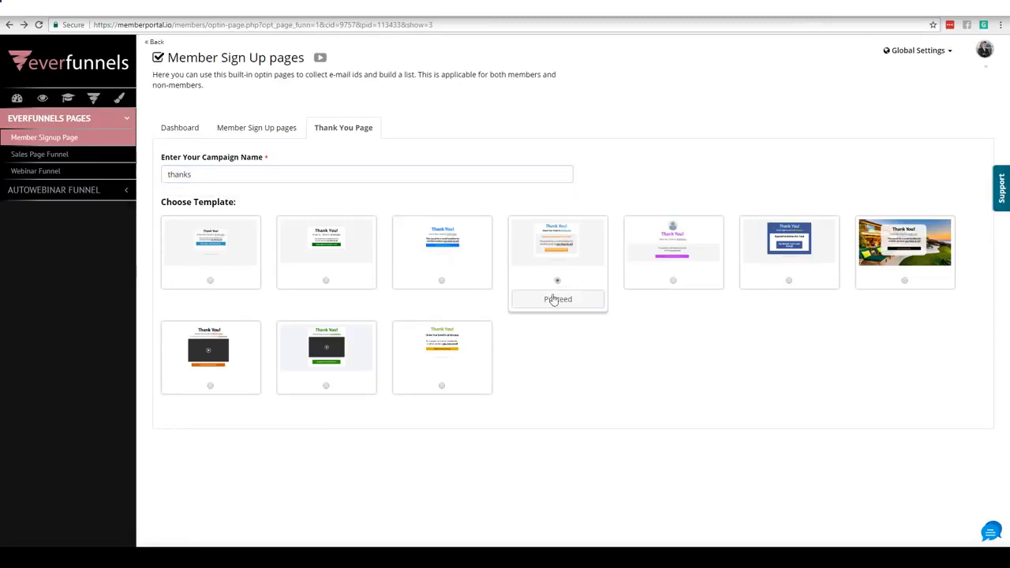
pyautogui.click(555, 301)
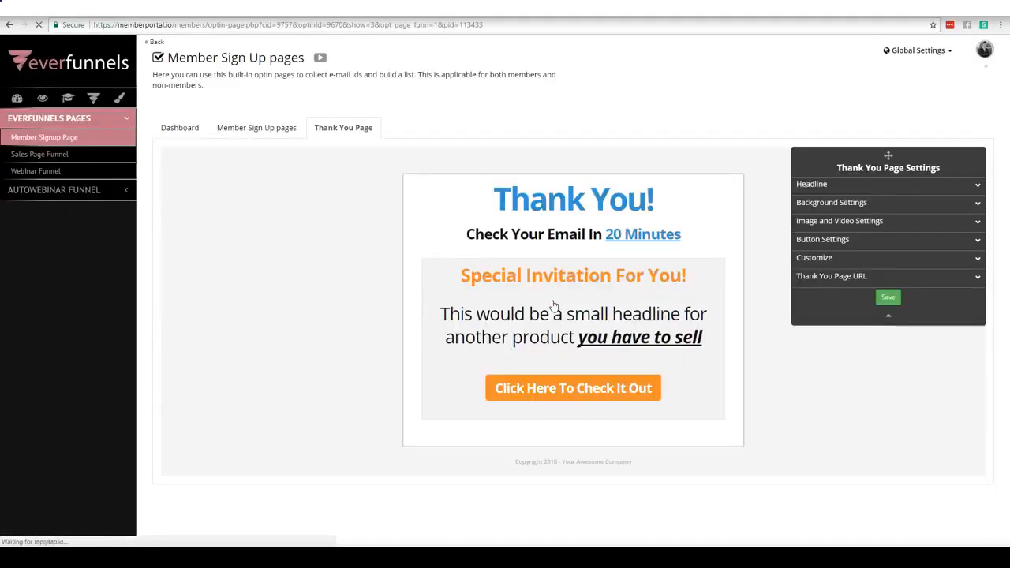
# Open the thank-you page's headline, email notice, special invitation line, product text and orange button in turn for editing.
pyautogui.click(583, 201)
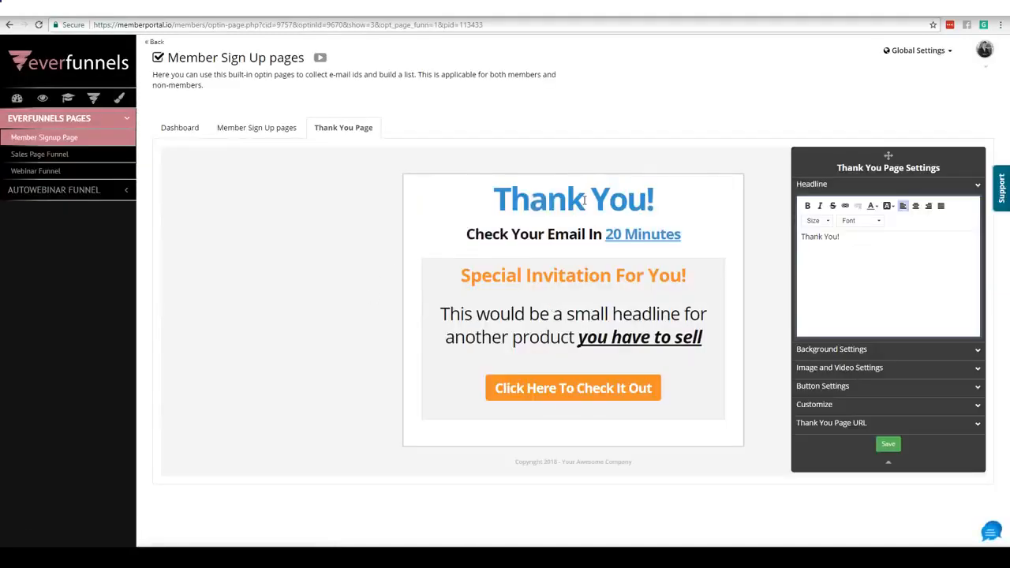
pyautogui.click(557, 233)
pyautogui.click(551, 275)
pyautogui.click(547, 314)
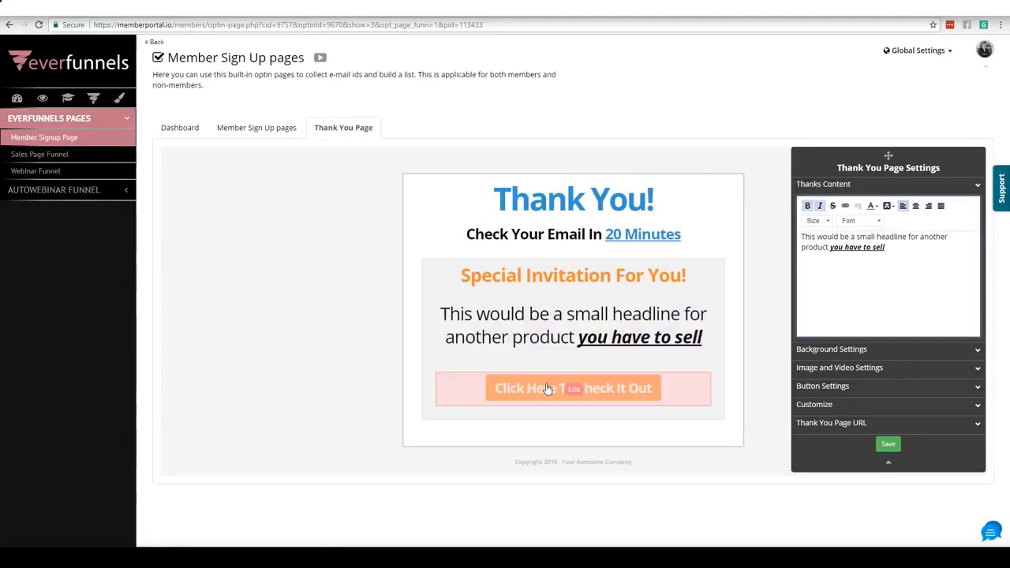
pyautogui.click(552, 387)
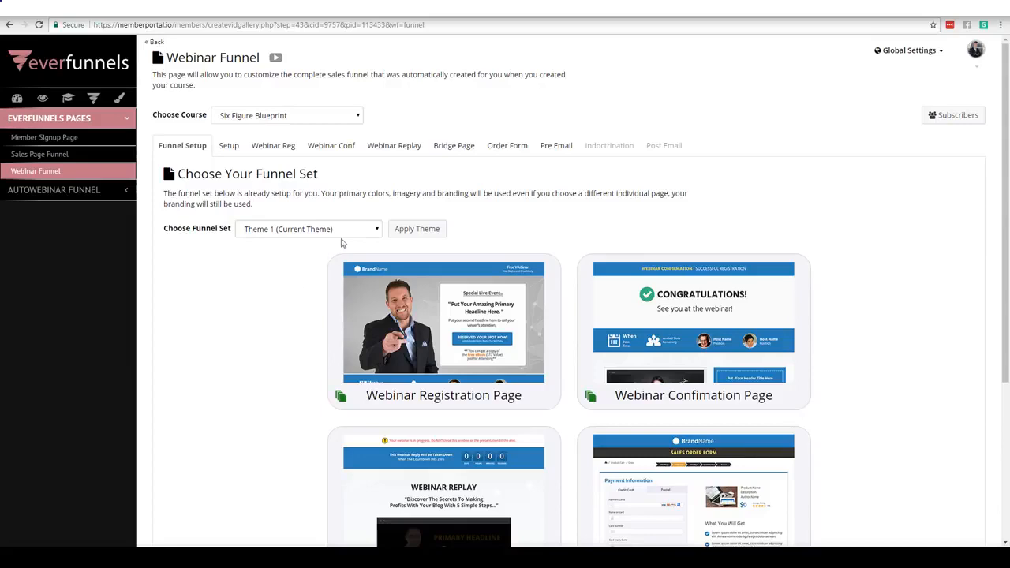
# Preview funnel sets Theme 2, Theme 3 and Theme 4 for the Webinar Funnel, and return to Theme 1.
pyautogui.click(372, 232)
pyautogui.click(343, 254)
pyautogui.click(364, 230)
pyautogui.click(367, 252)
pyautogui.click(380, 233)
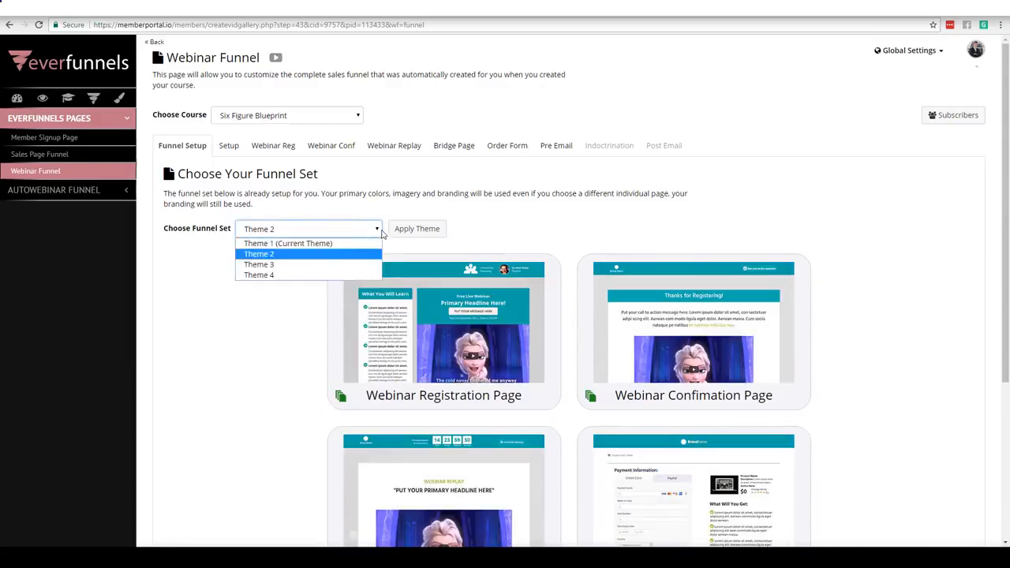
pyautogui.click(355, 265)
pyautogui.click(347, 231)
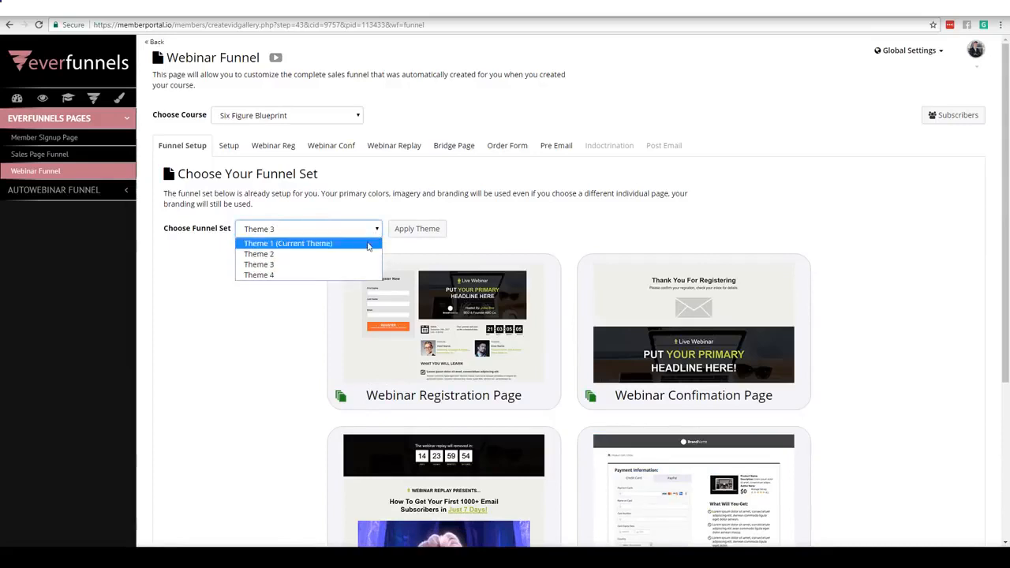
pyautogui.click(338, 274)
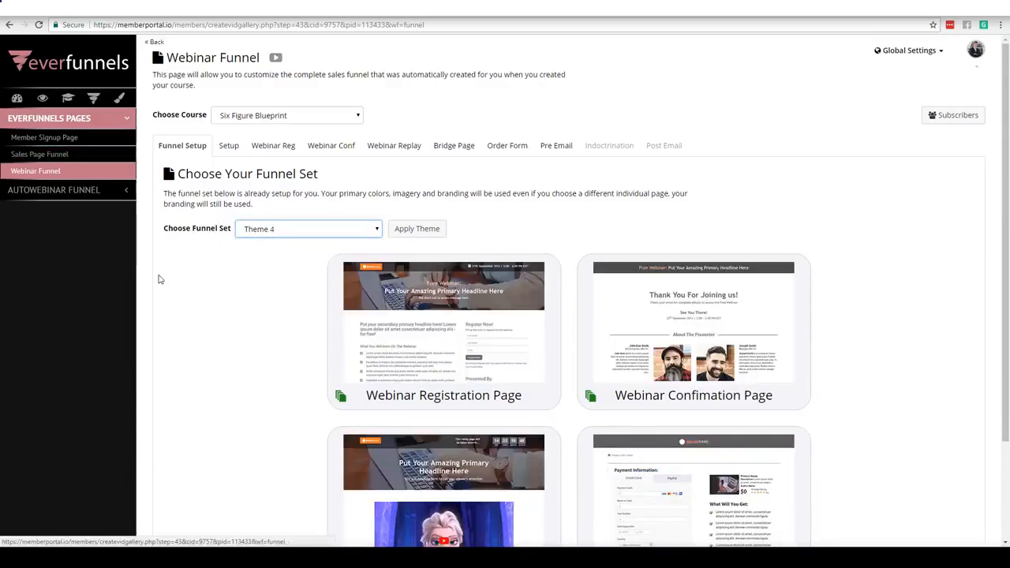
pyautogui.click(369, 233)
pyautogui.click(381, 237)
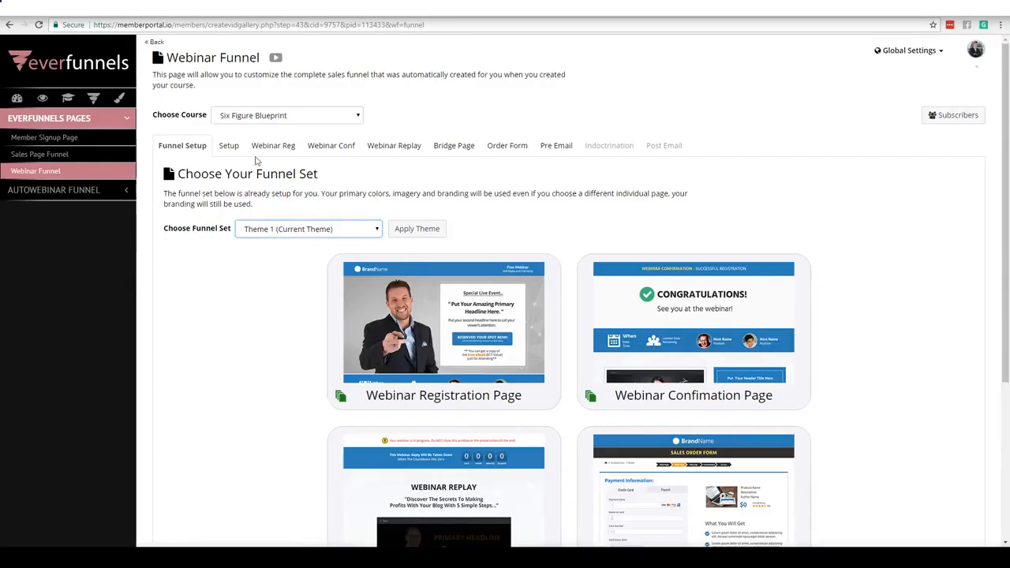
# Open the Live Webinar Setup and review its general settings, including webinar details, schedule, webinar selection and the secrets.
pyautogui.click(229, 147)
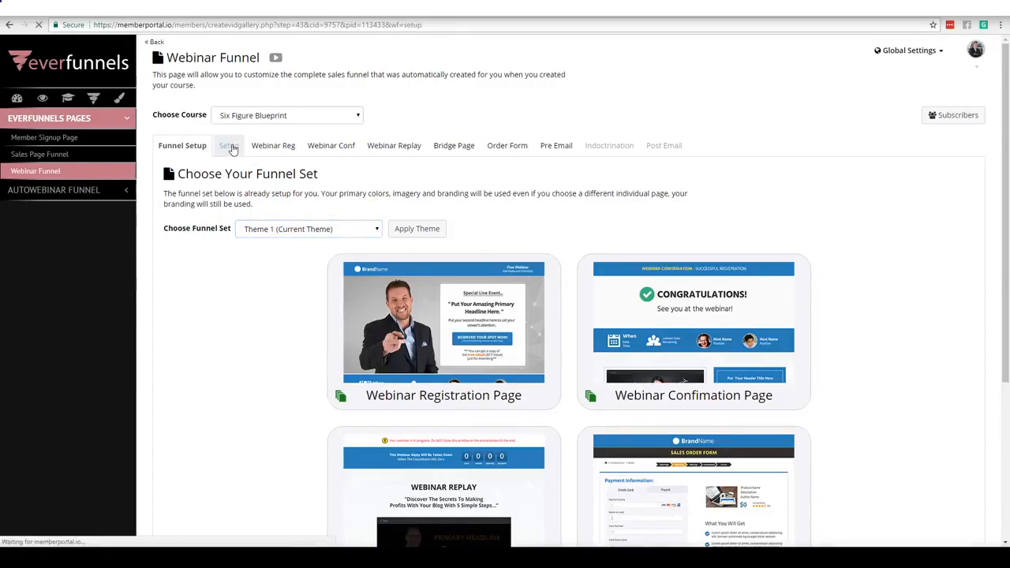
pyautogui.scroll(-2, 468, 209)
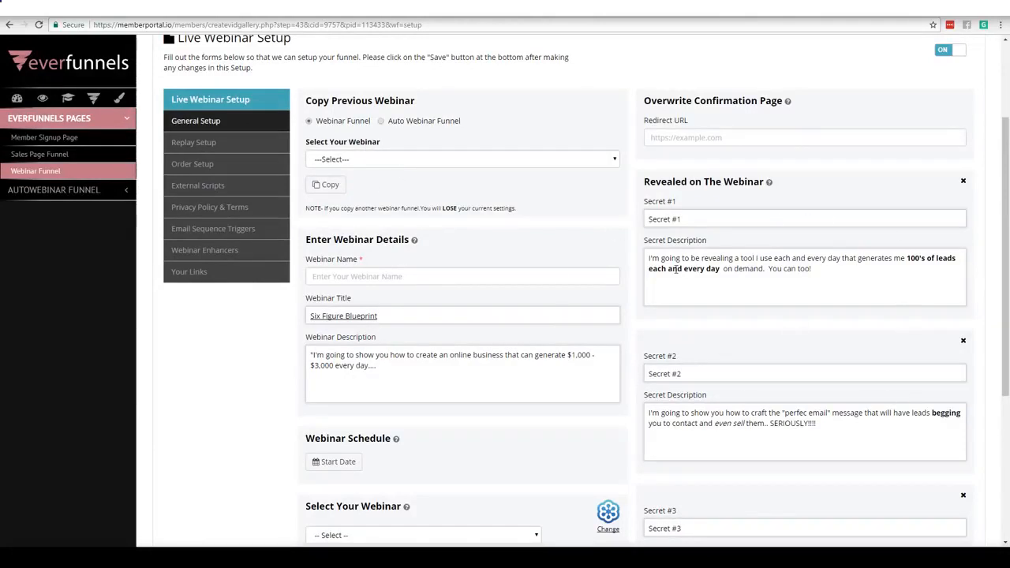
pyautogui.click(489, 275)
pyautogui.click(408, 362)
pyautogui.scroll(-1, 1007, 269)
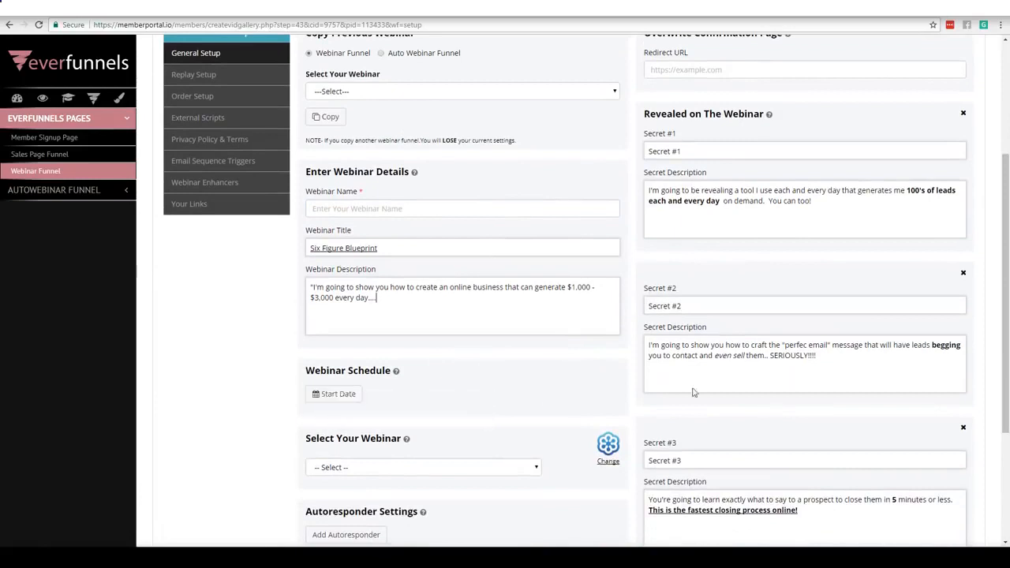
pyautogui.scroll(-1, 668, 401)
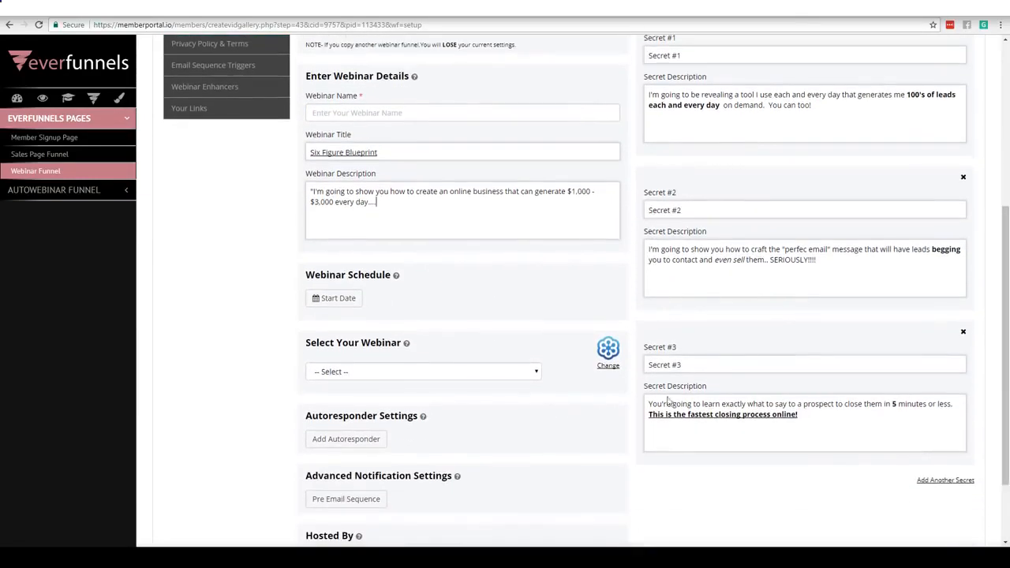
pyautogui.click(536, 378)
pyautogui.click(552, 393)
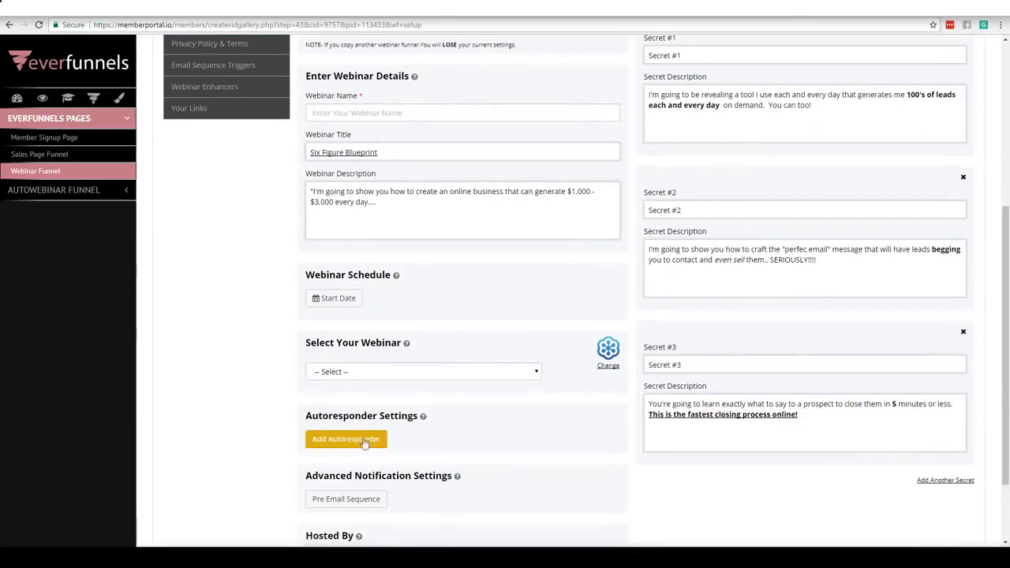
# Review the remaining general settings of the Live Webinar Setup: autoresponder, advanced notifications, host, and the confirmation page's redirect URL.
pyautogui.moveTo(1008, 367); pyautogui.dragTo(1007, 403)
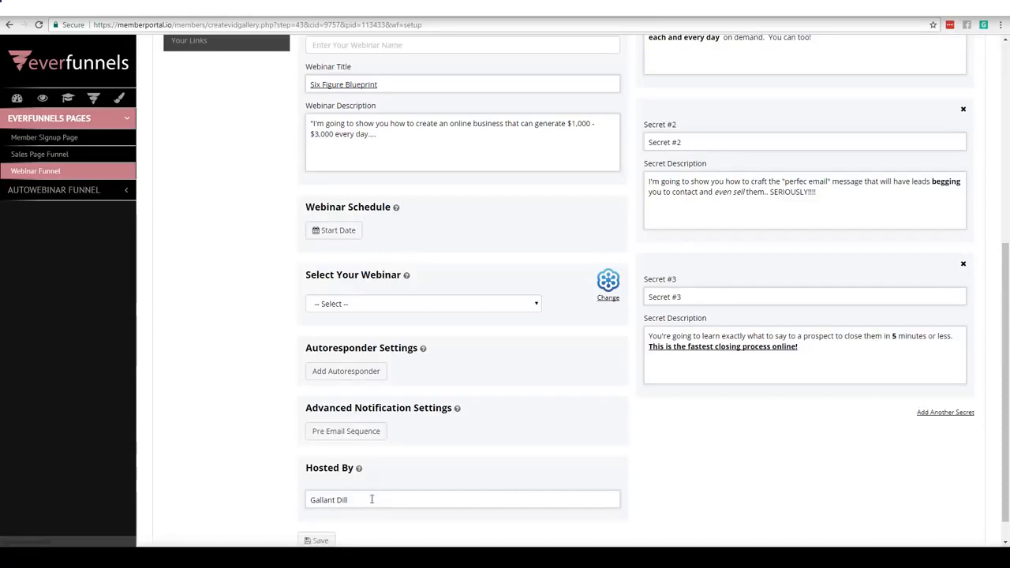
pyautogui.moveTo(371, 498); pyautogui.dragTo(370, 480)
pyautogui.moveTo(1004, 347); pyautogui.dragTo(1006, 131)
pyautogui.click(695, 256)
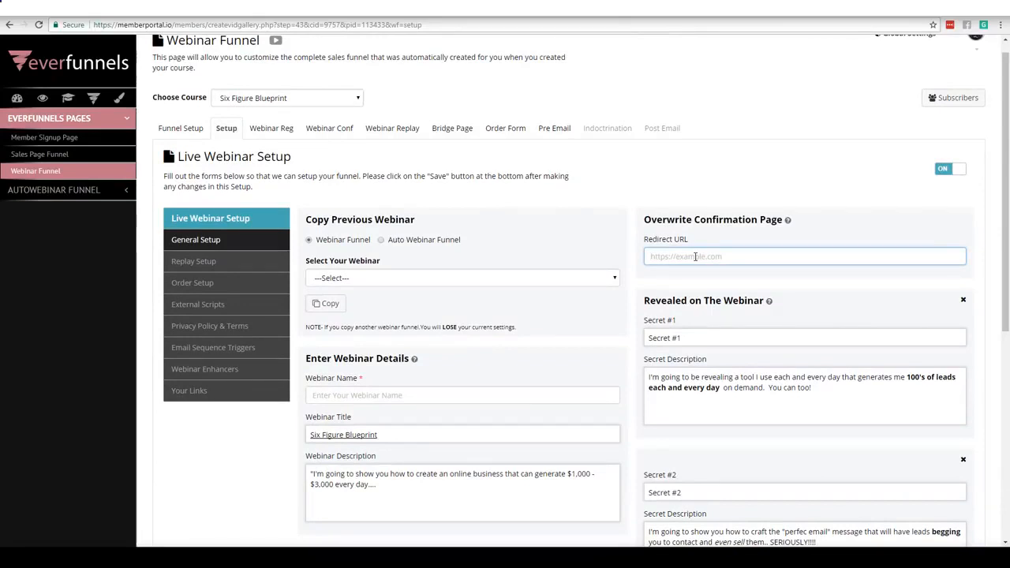
pyautogui.scroll(-3, 980, 376)
pyautogui.moveTo(979, 375); pyautogui.dragTo(1008, 235)
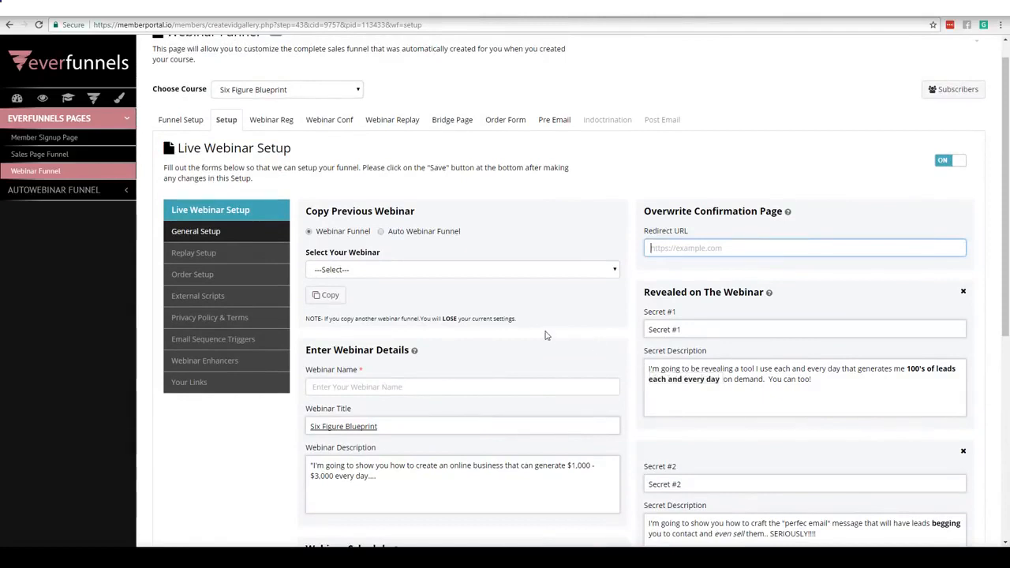
# Open the Order Setup and review its pricing options, order page title and description, and the Here's What You'll Get items.
pyautogui.click(201, 274)
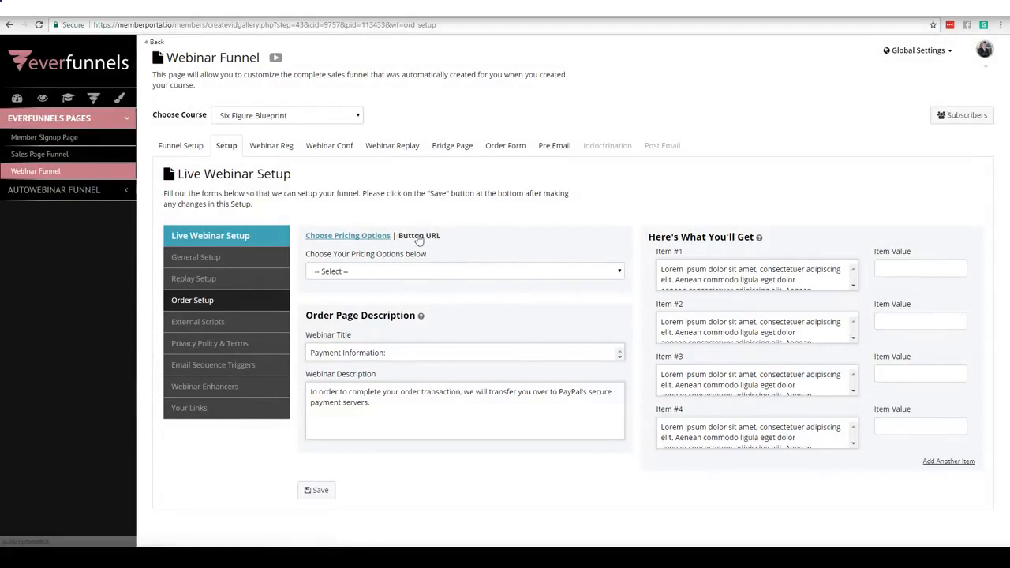
pyautogui.moveTo(389, 355); pyautogui.dragTo(273, 347)
pyautogui.moveTo(417, 404); pyautogui.dragTo(242, 378)
pyautogui.moveTo(677, 269); pyautogui.dragTo(799, 314)
pyautogui.moveTo(690, 322); pyautogui.dragTo(839, 354)
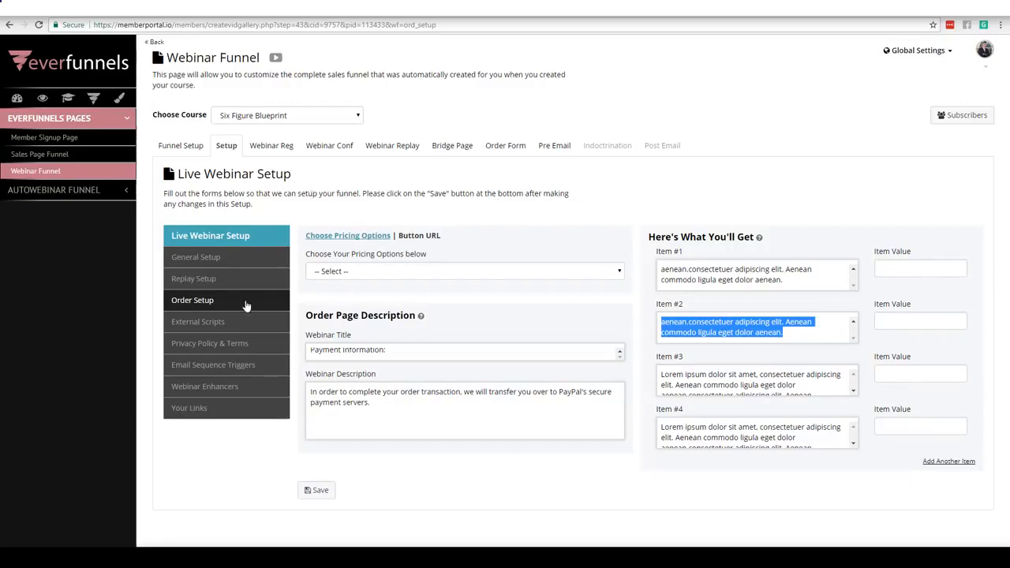
# View the External Scripts settings, and open and close the Privacy Policy editor without entering content.
pyautogui.click(221, 323)
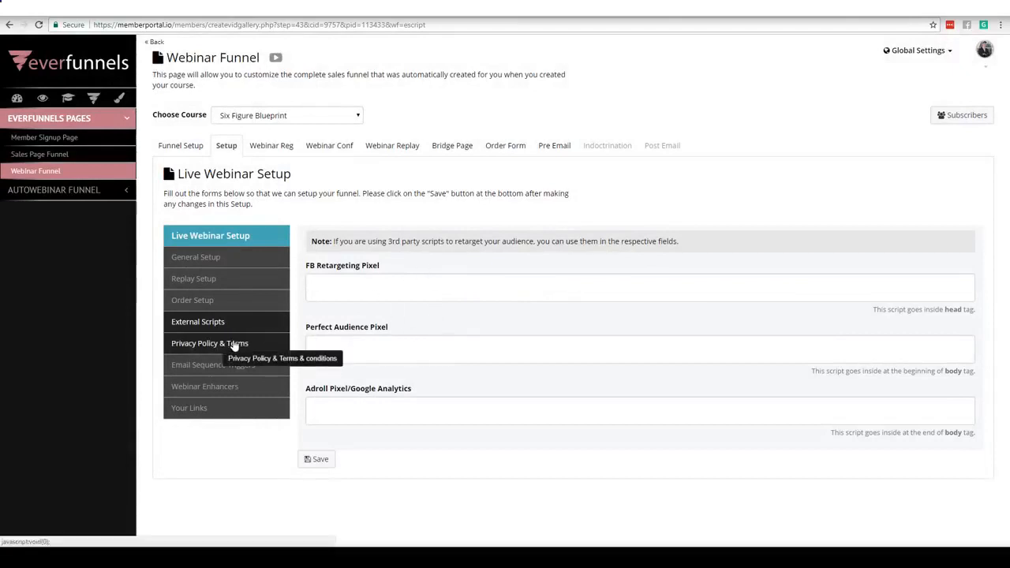
pyautogui.click(259, 343)
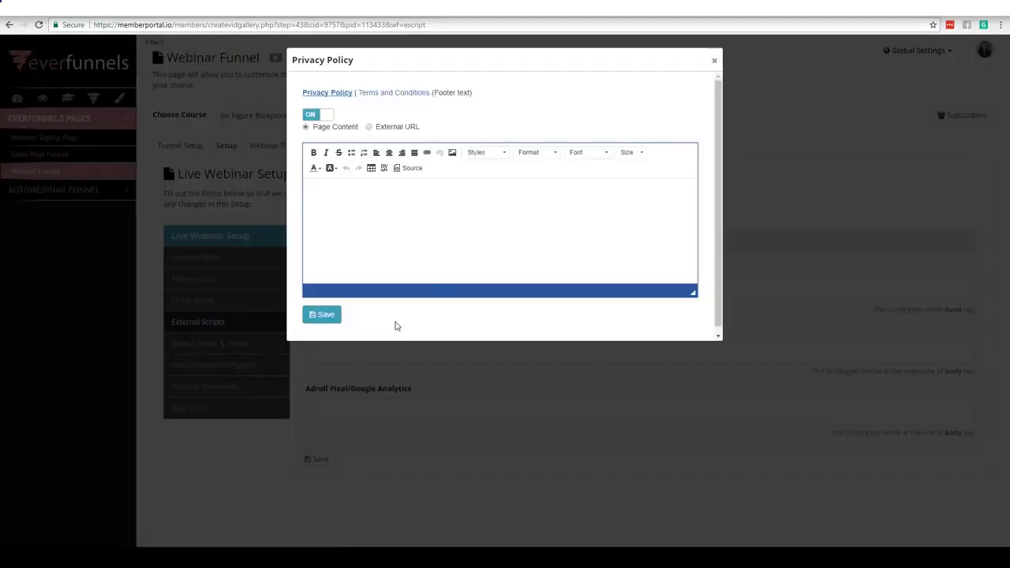
pyautogui.click(714, 61)
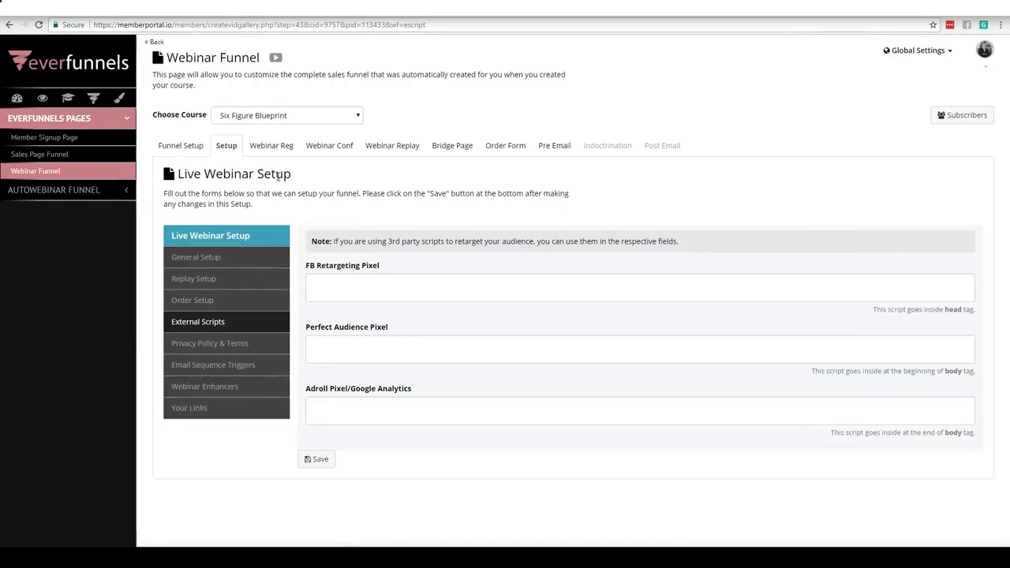
# Open the webinar registration page in the live editor and look through its content from header to secrets.
pyautogui.click(273, 147)
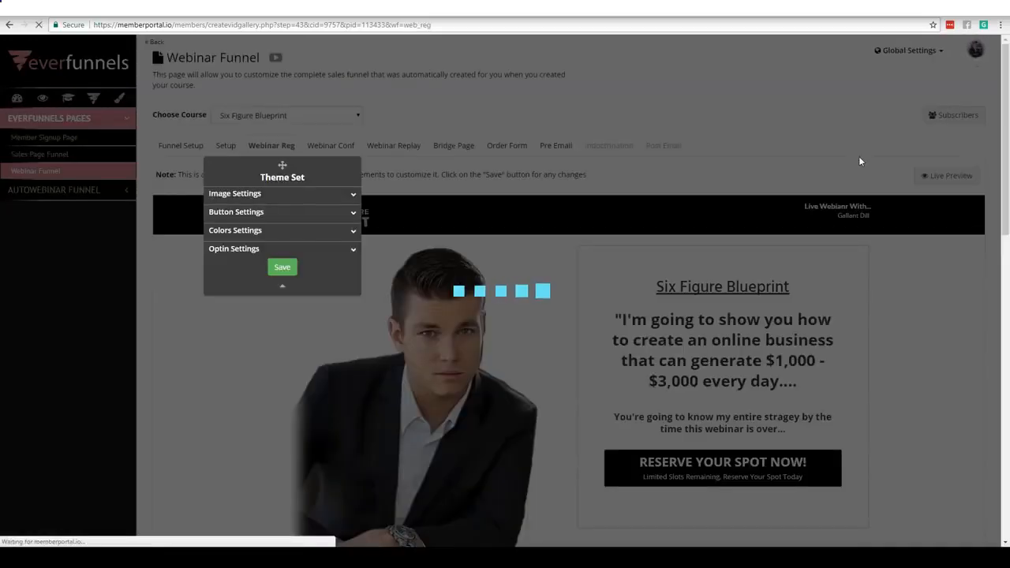
pyautogui.scroll(-4, 980, 202)
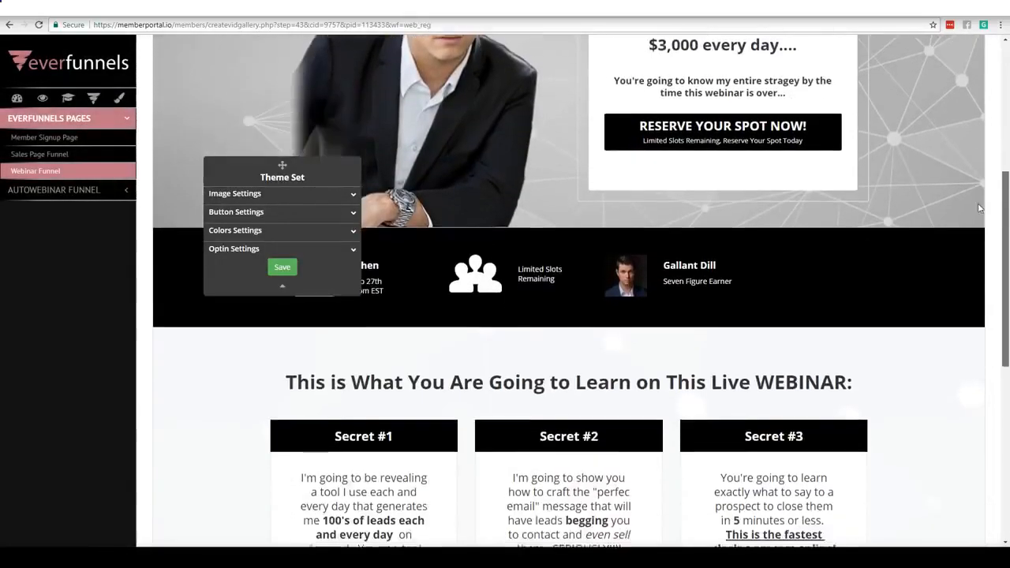
pyautogui.scroll(-3, 980, 203)
pyautogui.scroll(6, 970, 221)
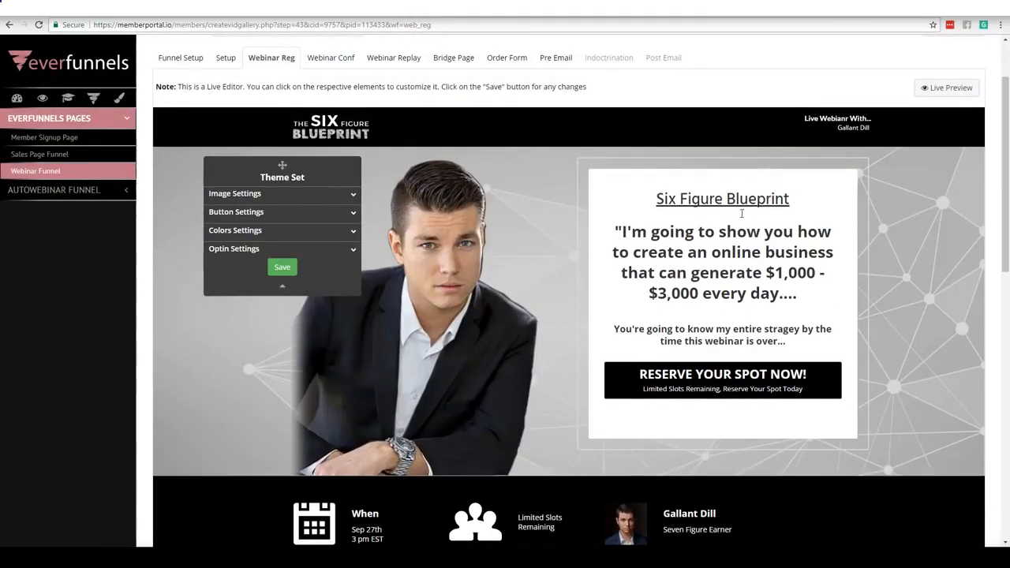
# Open the registration page's title, headline and the text above the reservation button in turn for editing, and view the sections below.
pyautogui.click(724, 223)
pyautogui.click(731, 192)
pyautogui.click(732, 237)
pyautogui.click(726, 356)
pyautogui.click(722, 341)
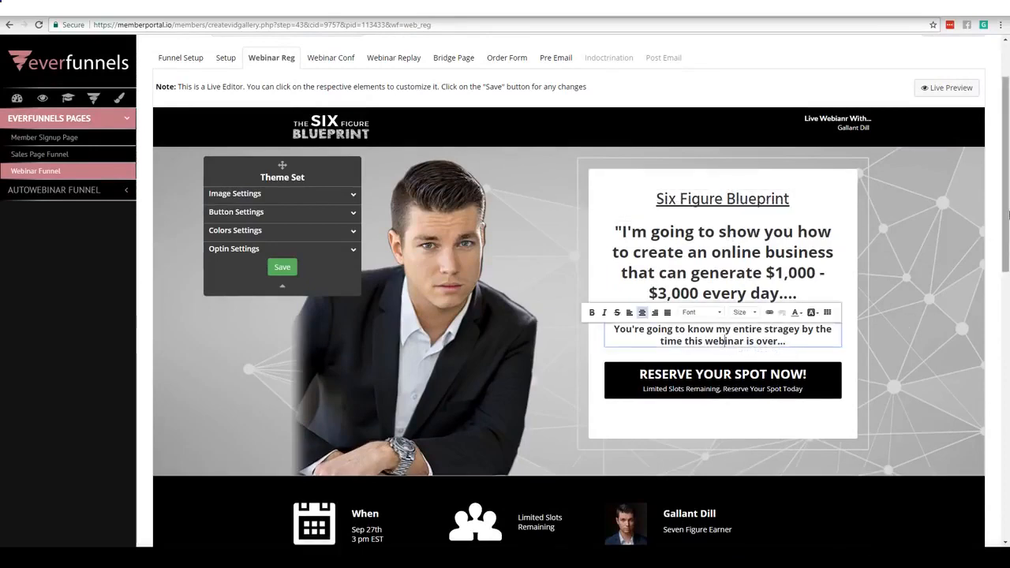
pyautogui.scroll(-2, 505, 376)
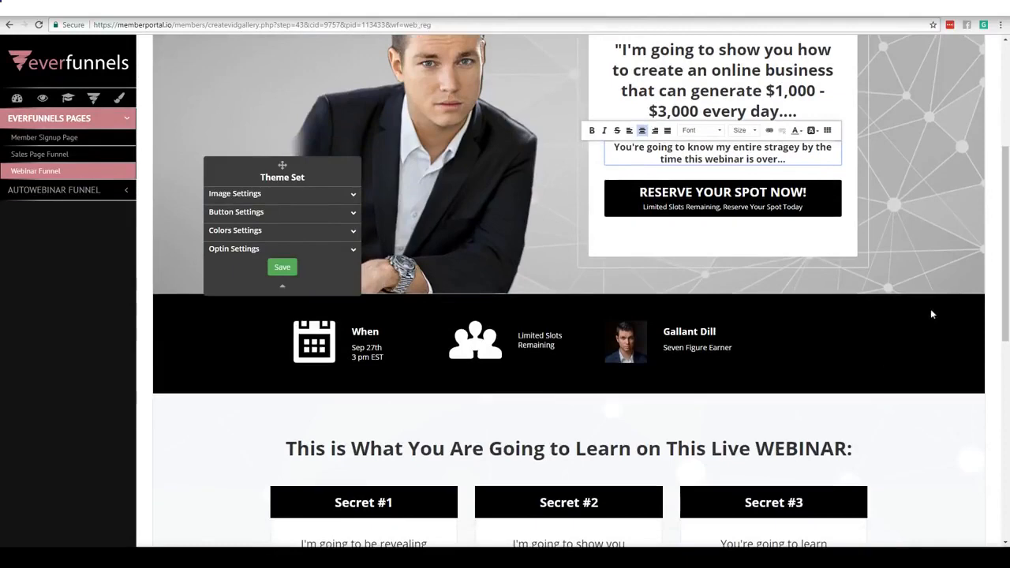
pyautogui.moveTo(1004, 284); pyautogui.dragTo(982, 163)
# Open the webinar confirmation page, review its sections, and view the video settings and the Add New Video dialog without adding one.
pyautogui.moveTo(280, 165); pyautogui.dragTo(178, 217)
pyautogui.click(330, 145)
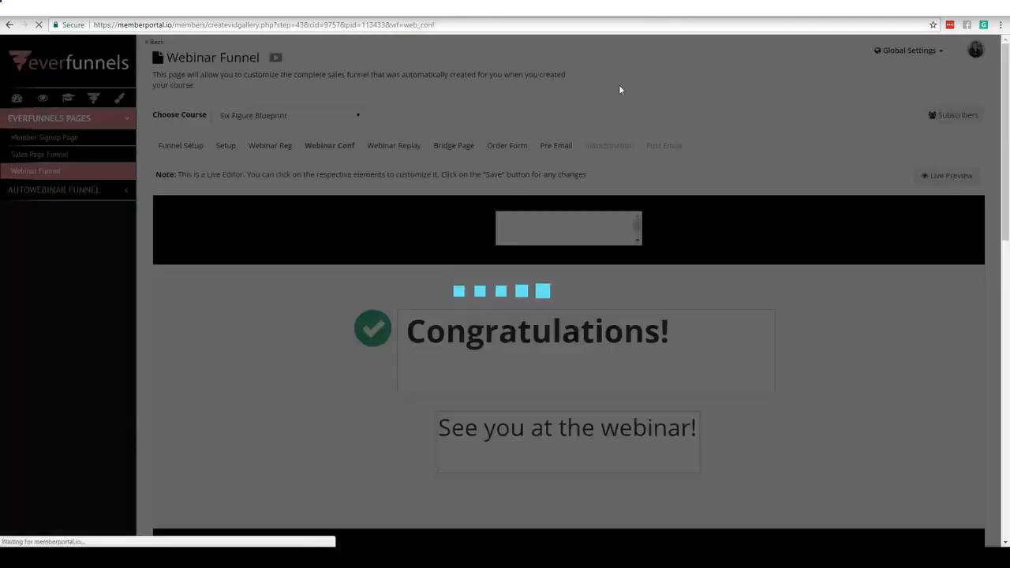
pyautogui.scroll(-5, 961, 269)
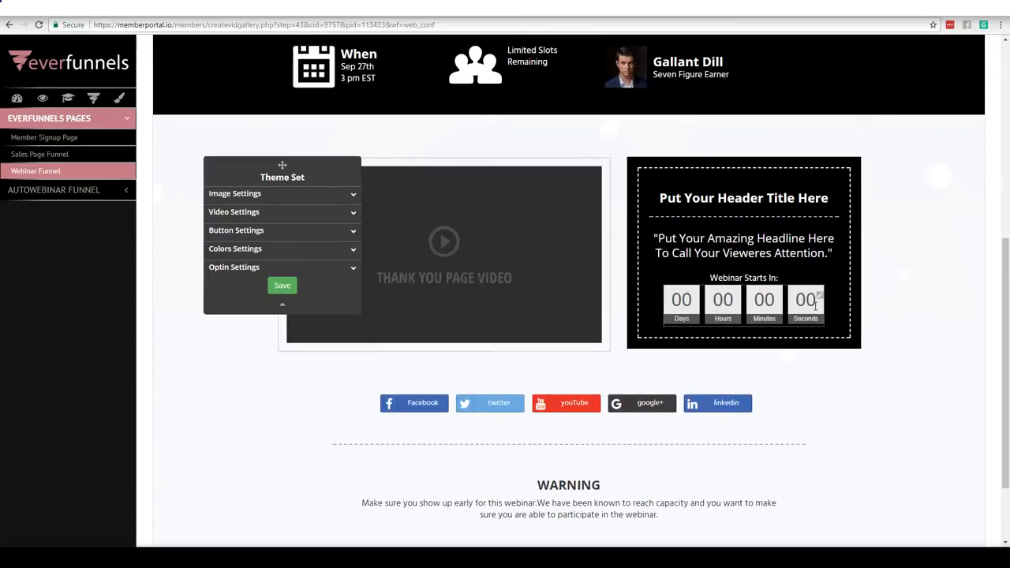
pyautogui.click(281, 210)
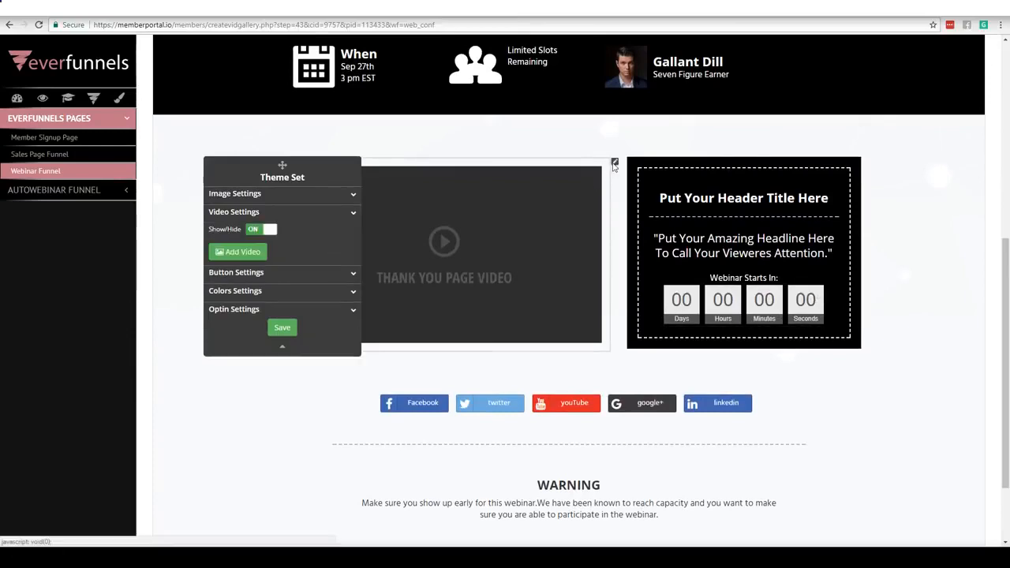
pyautogui.click(237, 251)
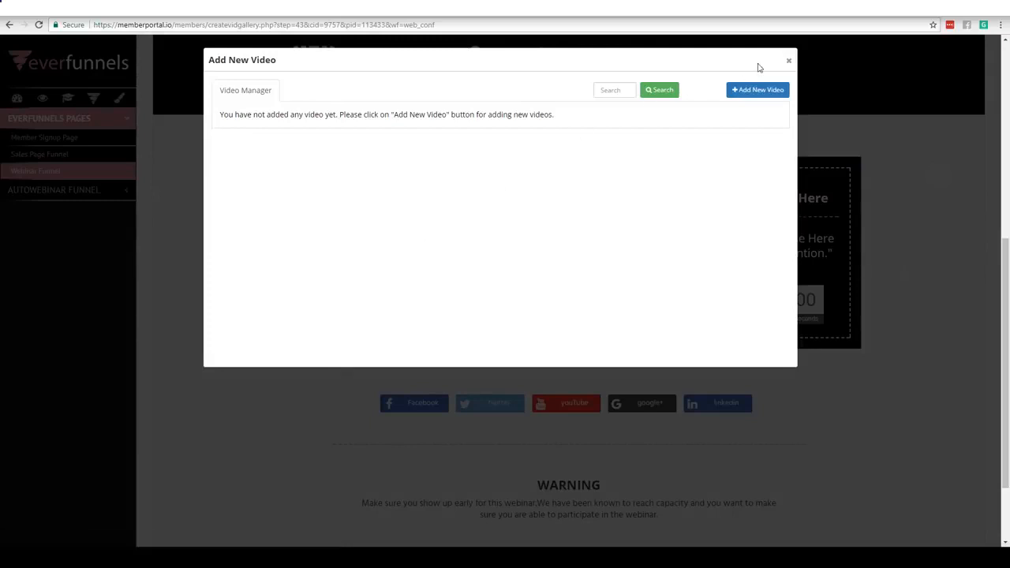
pyautogui.click(789, 65)
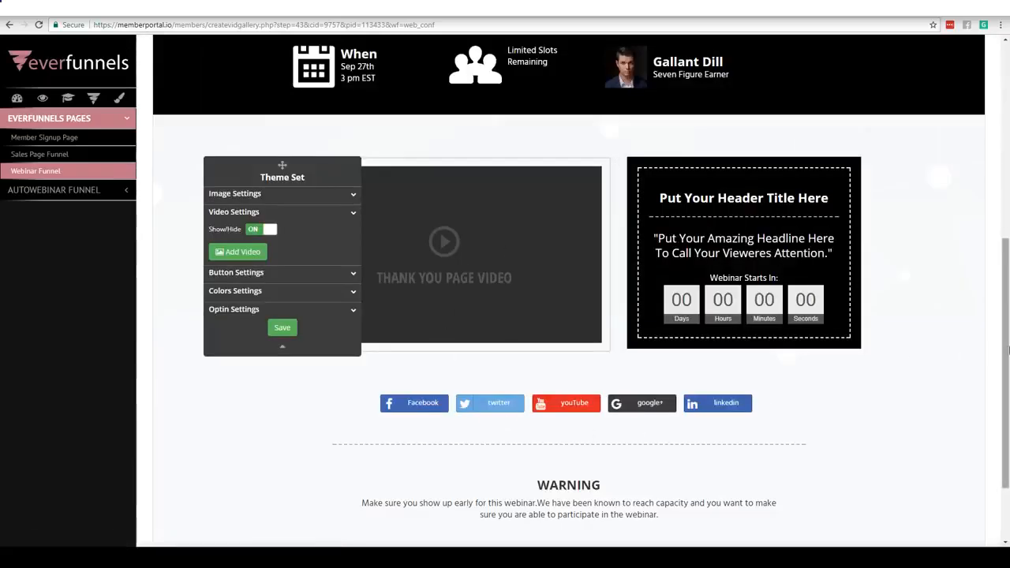
pyautogui.scroll(3, 1000, 236)
pyautogui.scroll(3, 1000, 236)
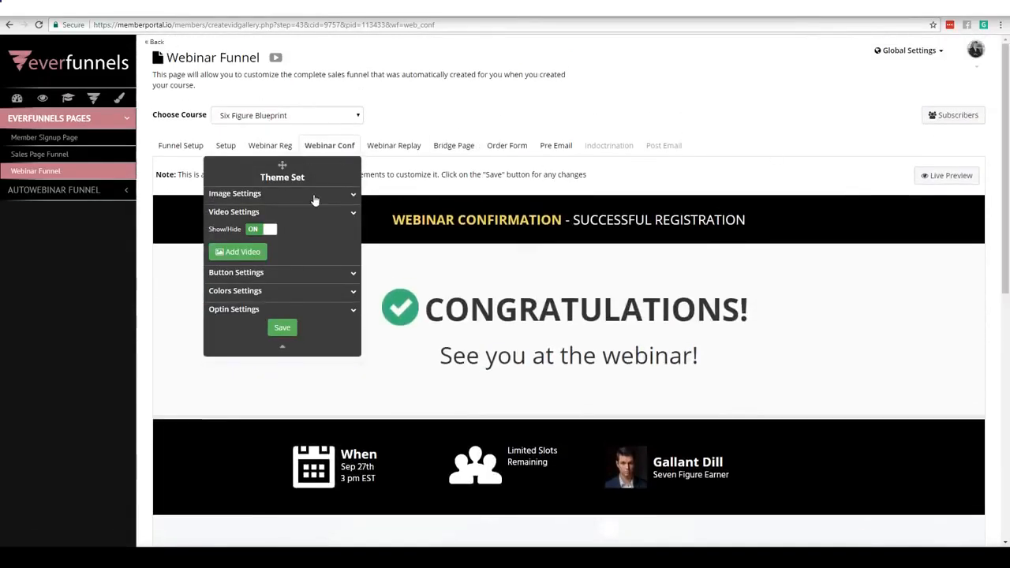
# Open the webinar replay page and open its quoted subheadline for editing.
pyautogui.click(399, 149)
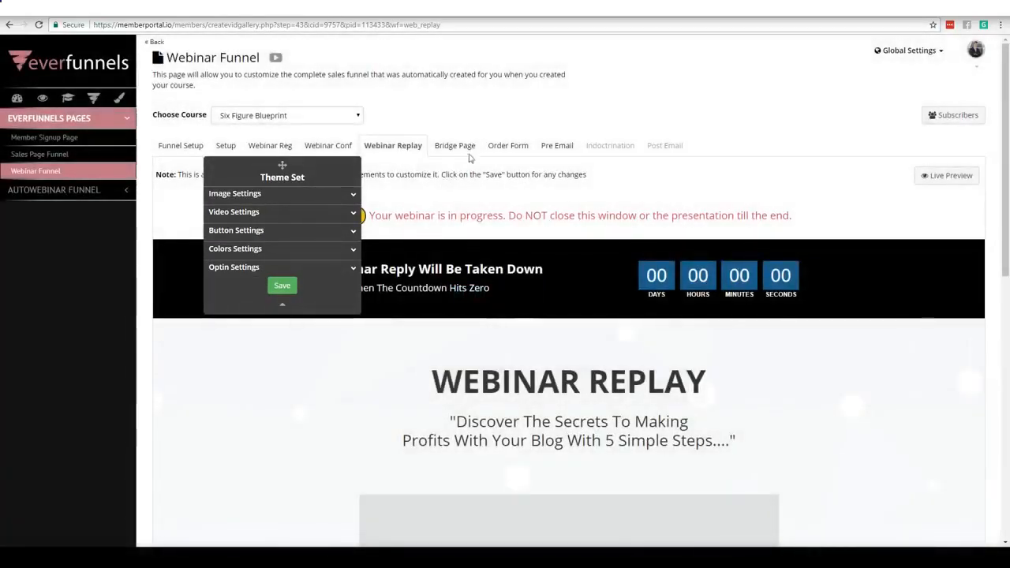
pyautogui.moveTo(1004, 113); pyautogui.dragTo(976, 158)
pyautogui.click(619, 337)
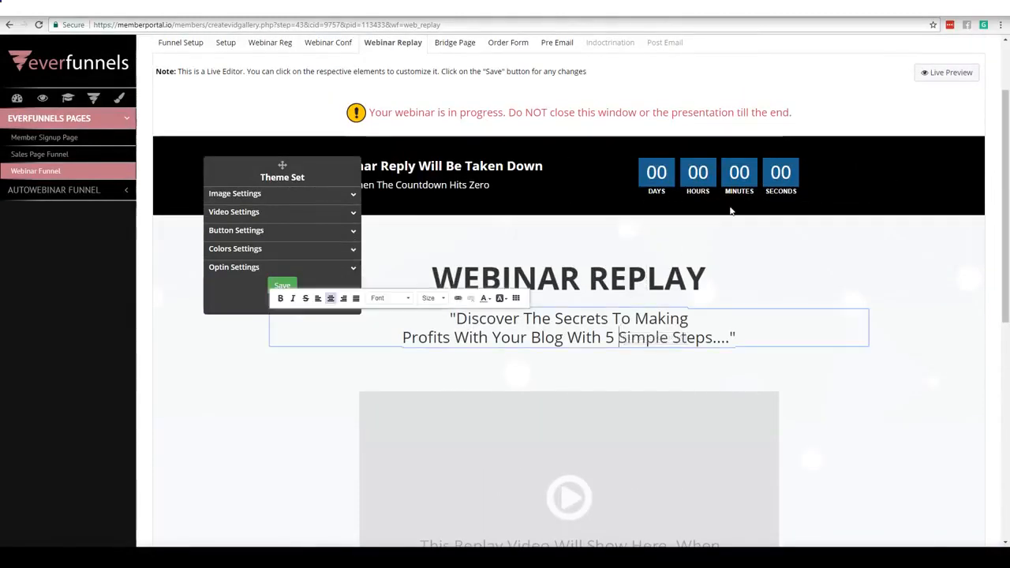
# Inspect the replay countdown's Timer Settings, including the timer color picker, and close them without changes.
pyautogui.click(864, 166)
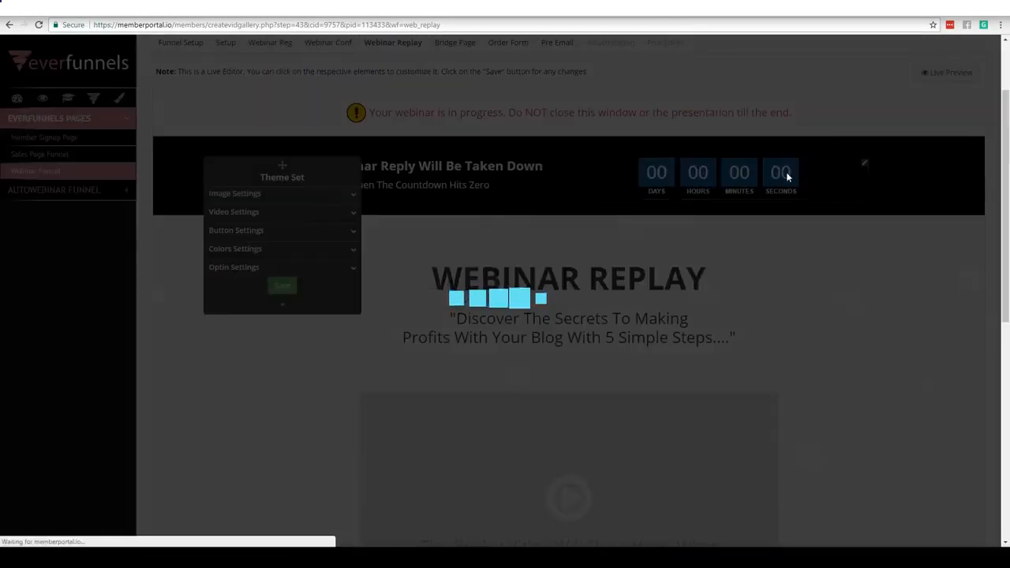
pyautogui.click(549, 124)
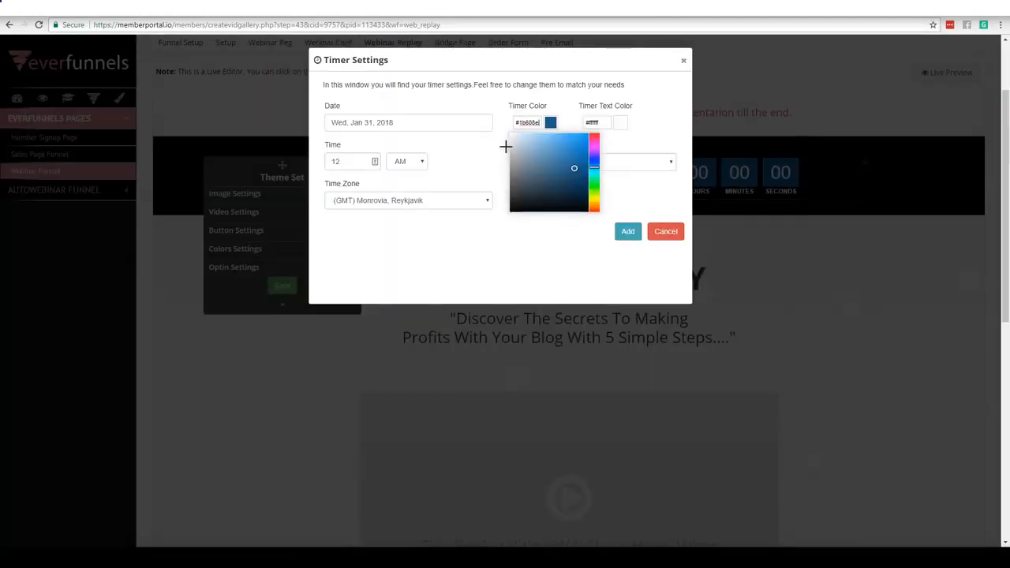
pyautogui.click(502, 270)
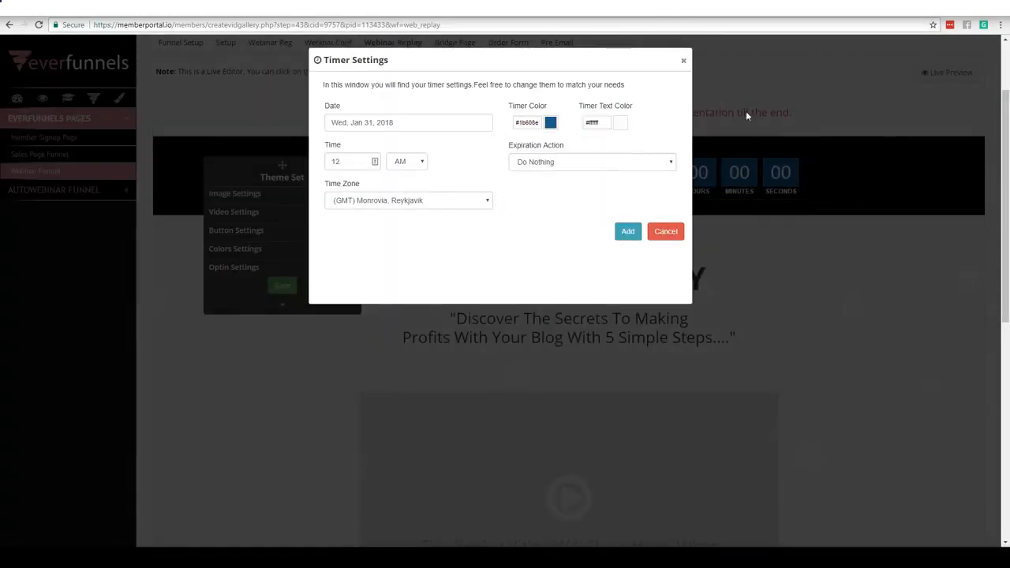
pyautogui.click(683, 61)
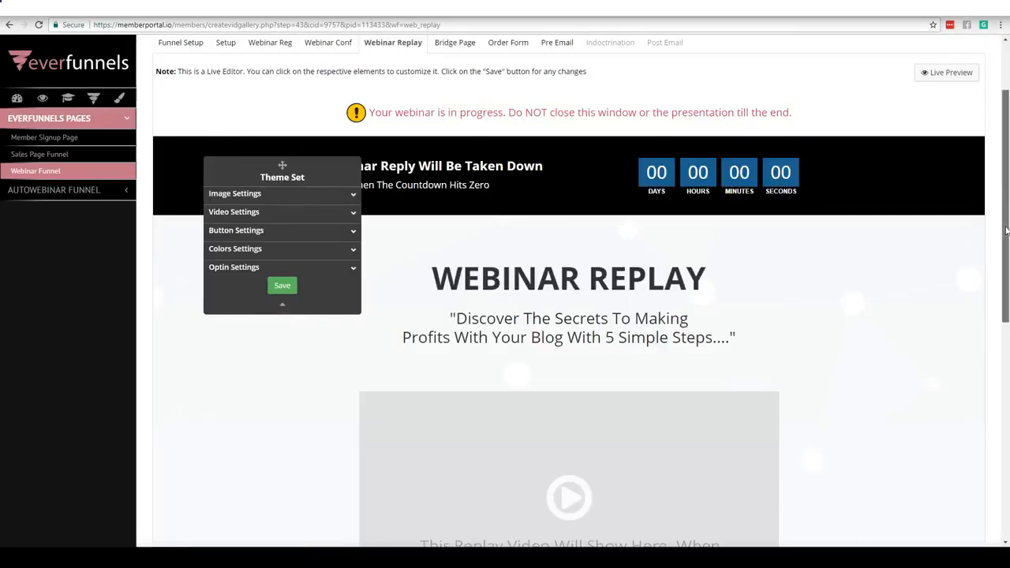
pyautogui.moveTo(1007, 180); pyautogui.dragTo(1006, 135)
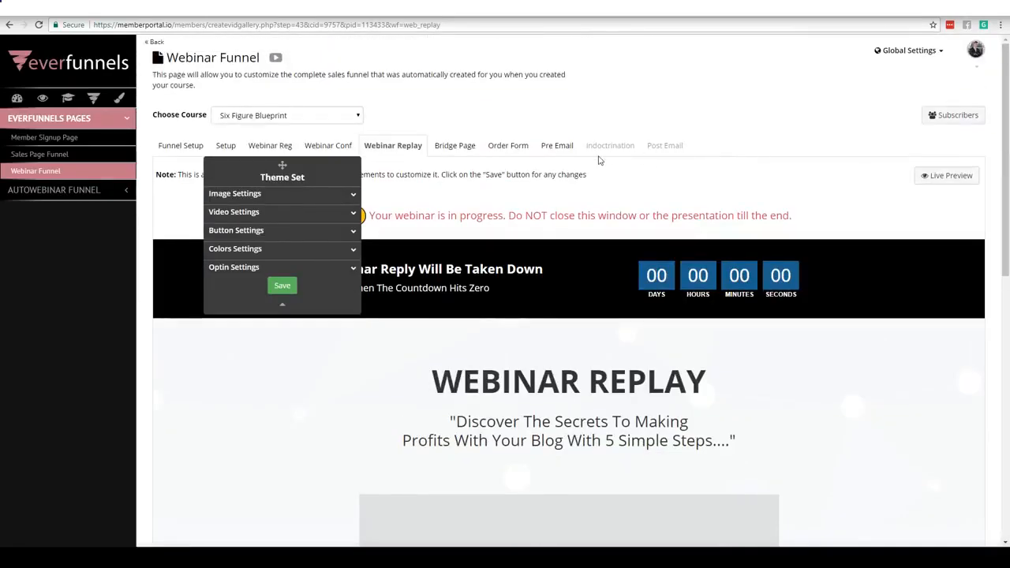
# Open the webinar funnel's bridge page and review its headline, video area and the content below the video.
pyautogui.click(464, 145)
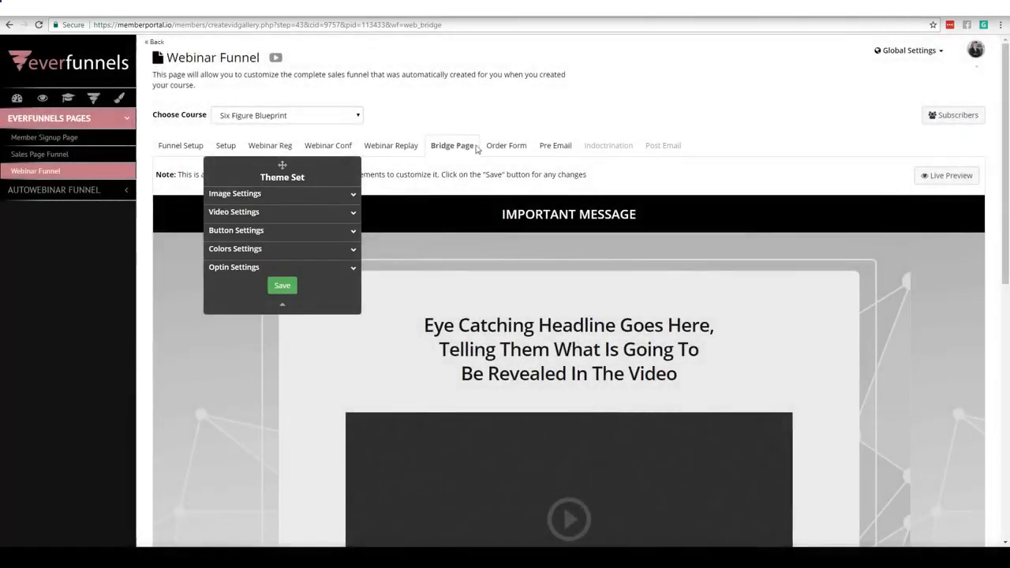
pyautogui.scroll(-1, 997, 119)
pyautogui.scroll(-3, 998, 126)
pyautogui.scroll(2, 997, 142)
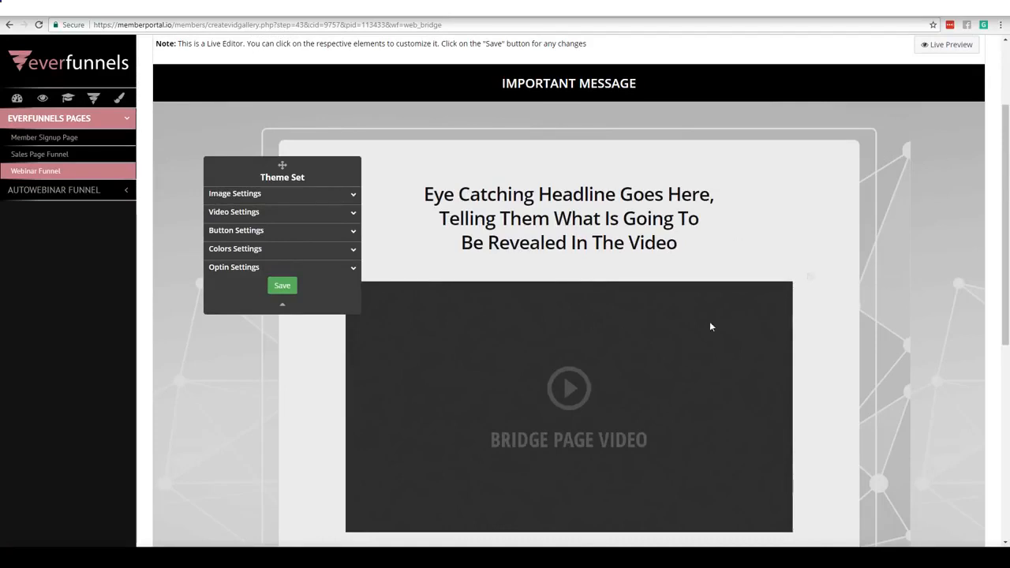
pyautogui.scroll(-1, 623, 292)
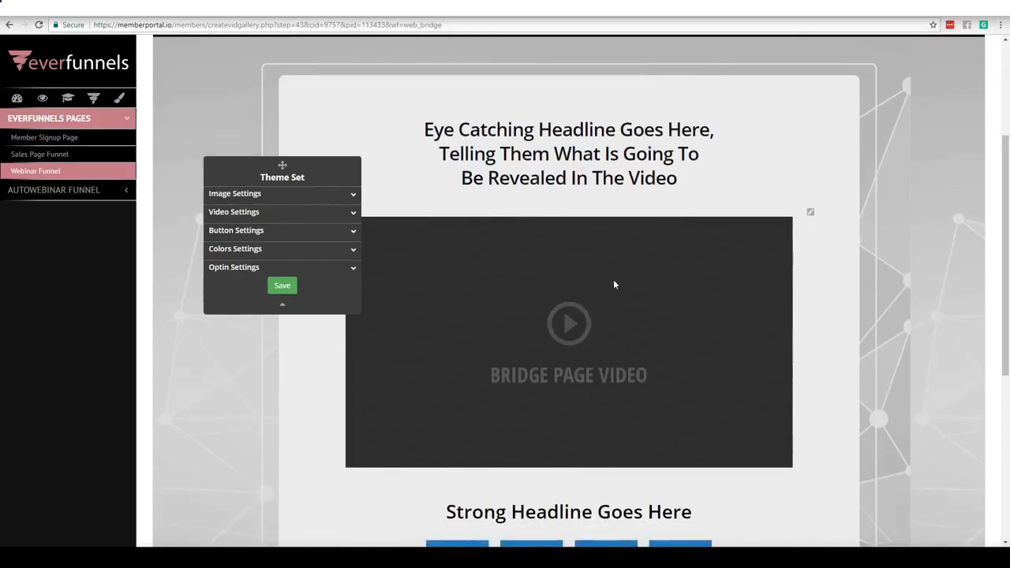
pyautogui.moveTo(1006, 281); pyautogui.dragTo(999, 170)
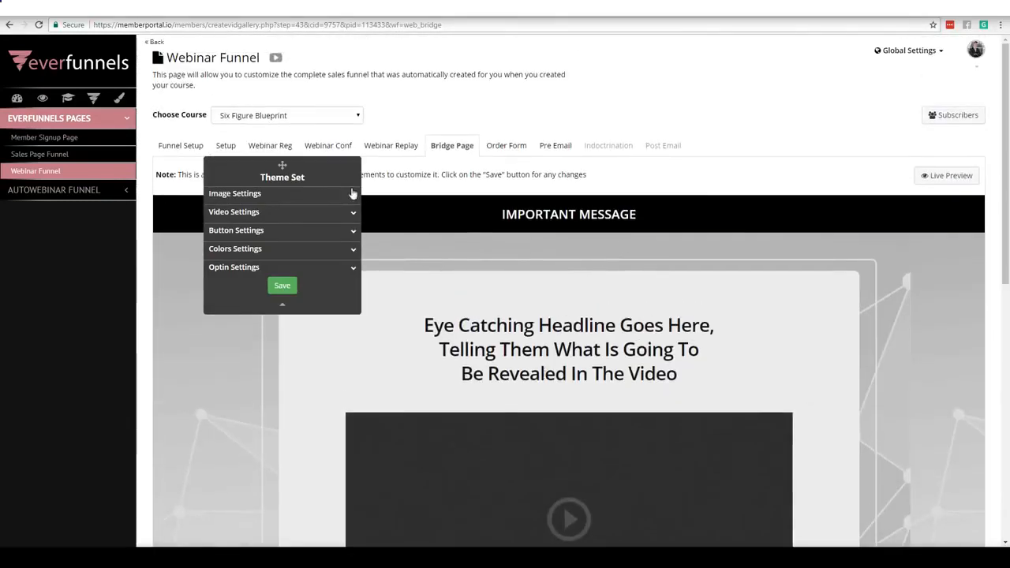
# Open the order form page and open its payment description bullet items in turn for editing.
pyautogui.moveTo(282, 164); pyautogui.dragTo(98, 222)
pyautogui.click(506, 145)
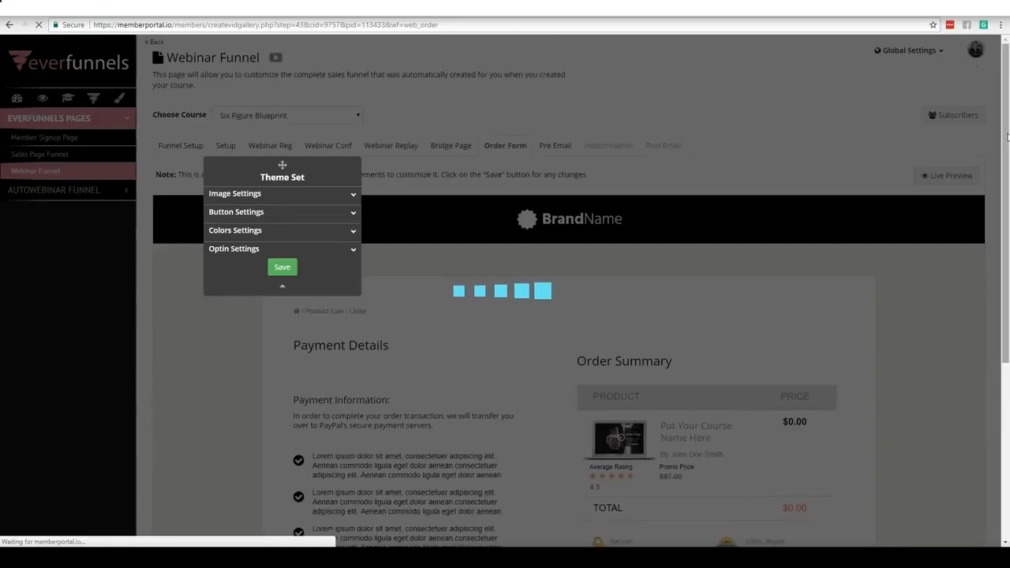
pyautogui.moveTo(1007, 137); pyautogui.dragTo(1003, 196)
pyautogui.click(442, 395)
pyautogui.click(432, 448)
pyautogui.click(432, 482)
pyautogui.click(431, 369)
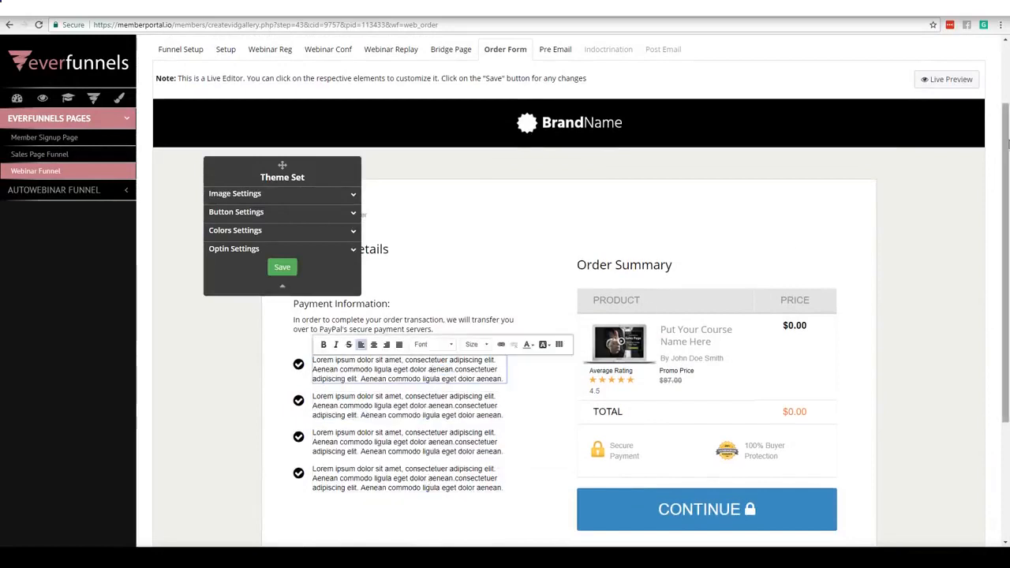
# Return to the Live Webinar Setup, open Your Links, and select the whole Webinar Registration Link.
pyautogui.scroll(2, 1007, 158)
pyautogui.moveTo(282, 166); pyautogui.dragTo(795, 82)
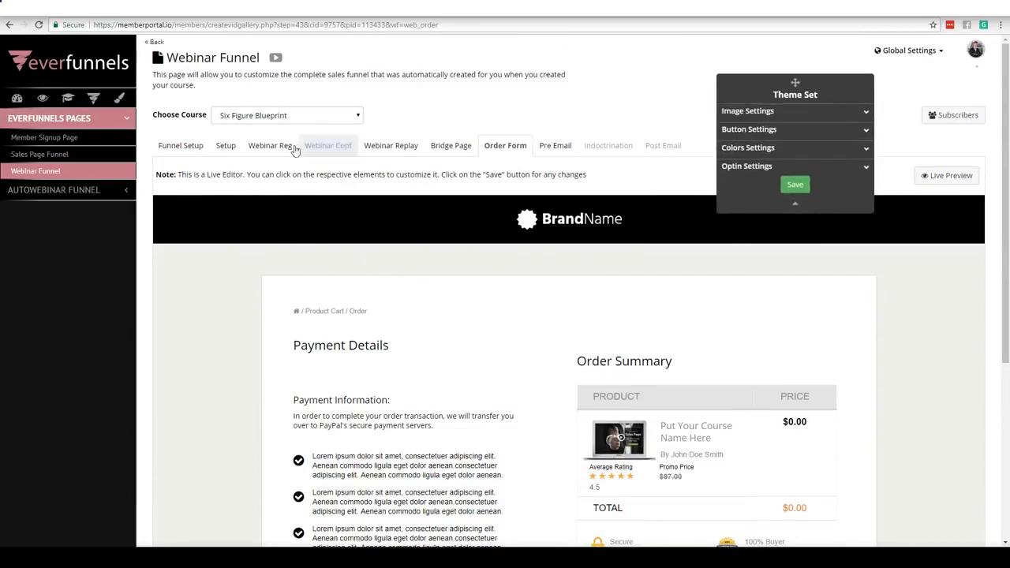
pyautogui.click(233, 150)
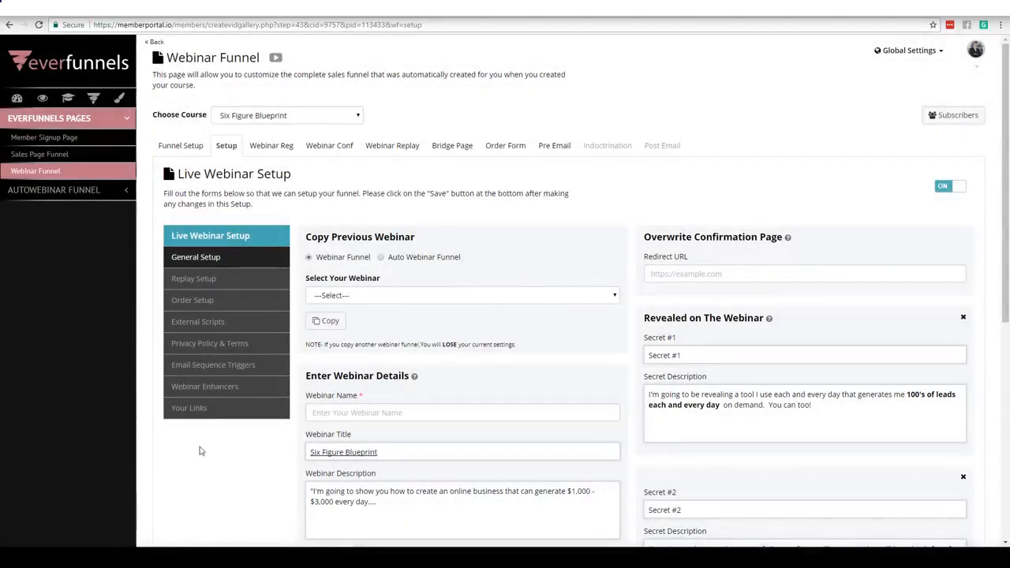
pyautogui.click(195, 409)
pyautogui.tripleClick(650, 242)
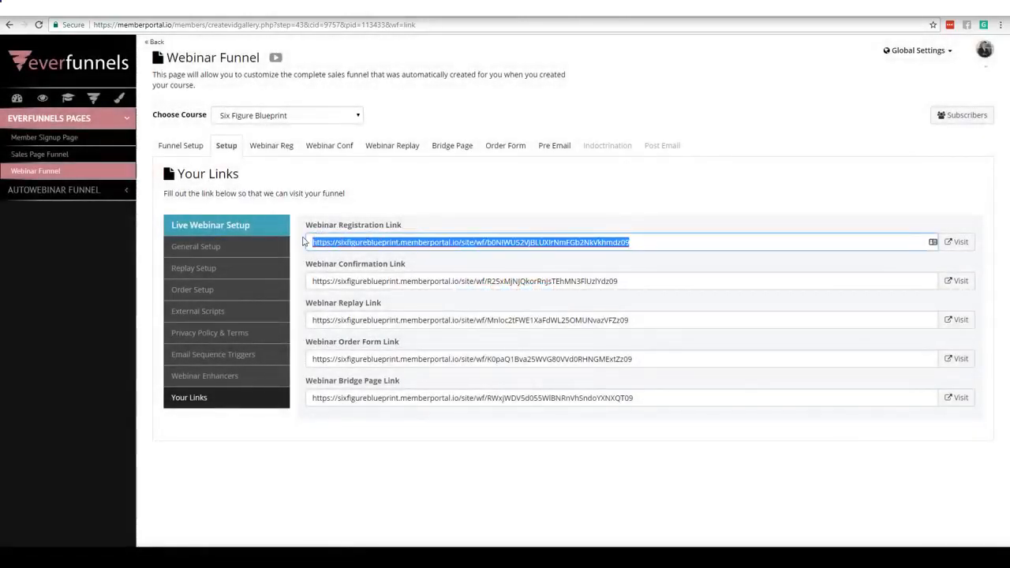
# Select the full Webinar Confirmation, Replay, Order Form and Bridge Page links in turn.
pyautogui.click(601, 282)
pyautogui.tripleClick(601, 282)
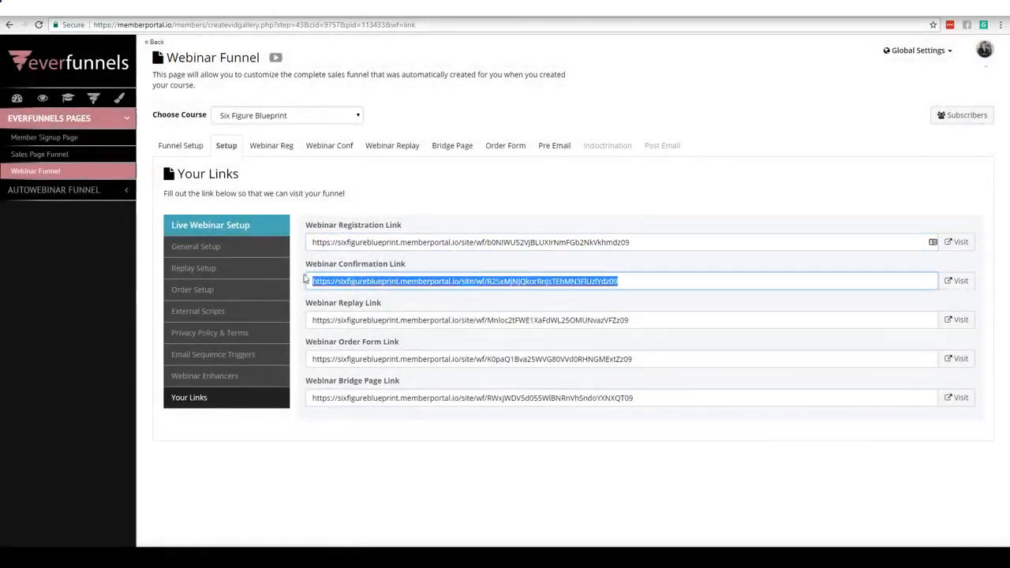
pyautogui.tripleClick(654, 319)
pyautogui.tripleClick(486, 359)
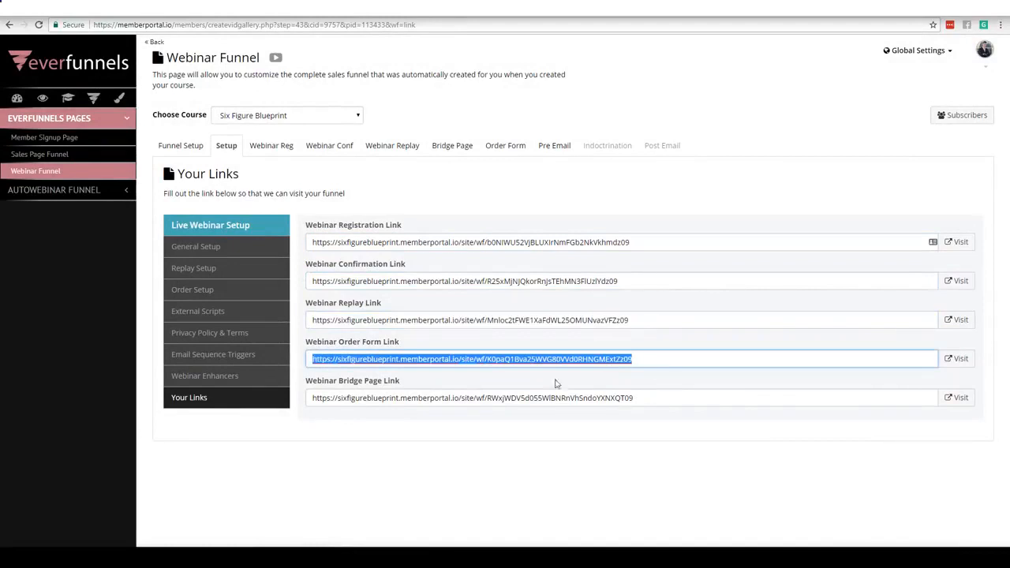
pyautogui.tripleClick(640, 392)
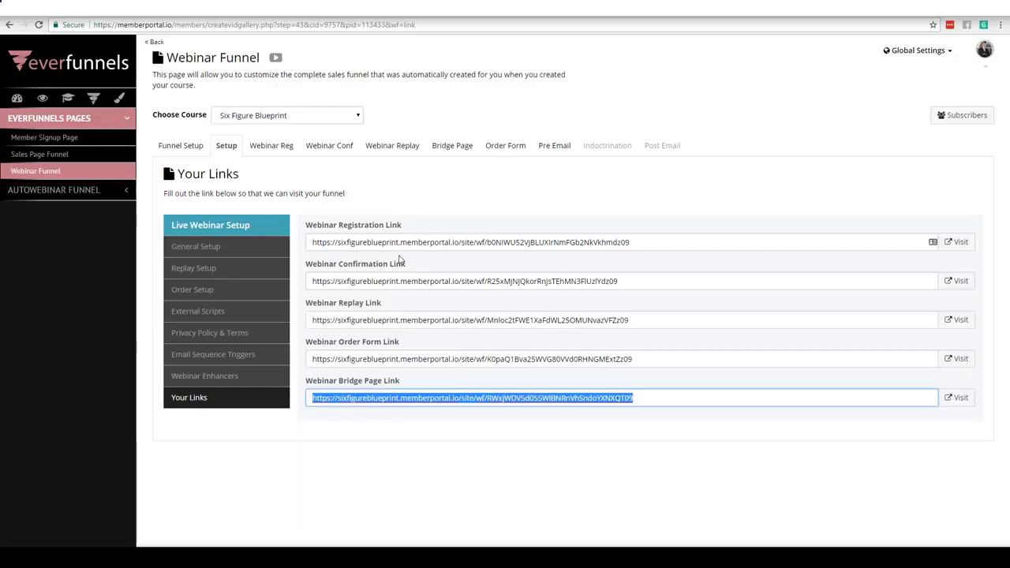
# Open the Replay Setup, view the Post Email Sequence autoresponder list, and close it without selecting a list.
pyautogui.click(195, 269)
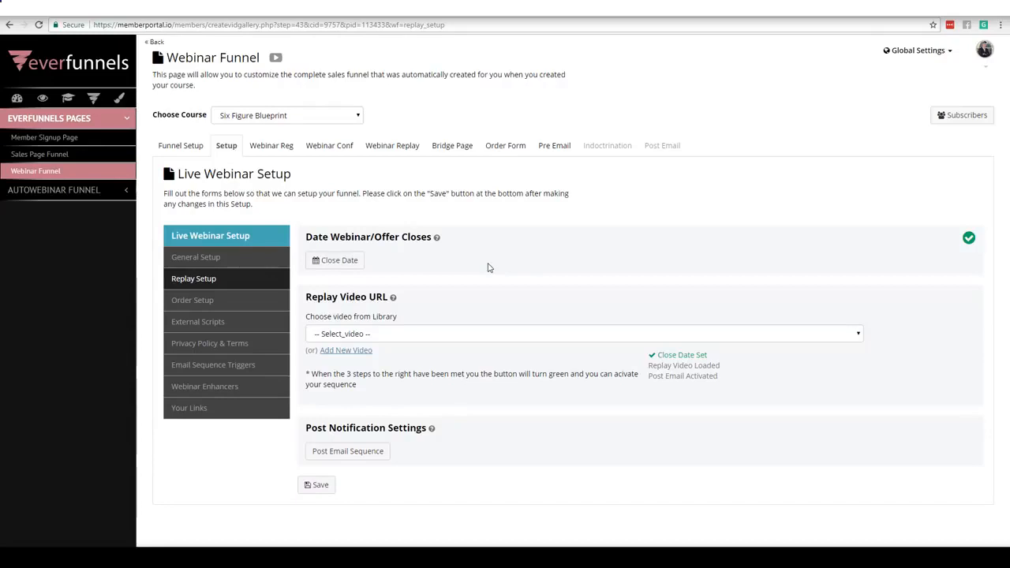
pyautogui.click(359, 453)
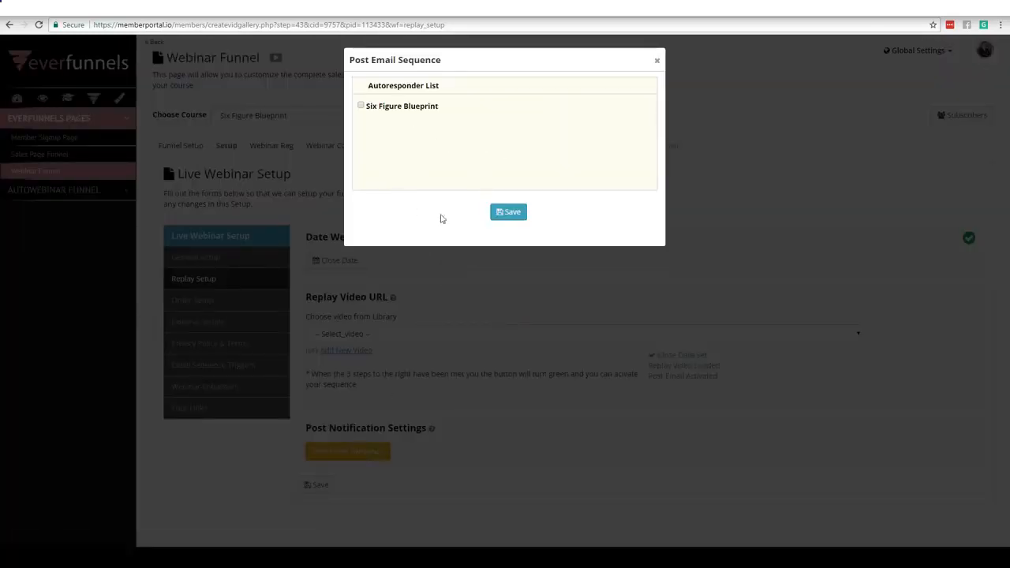
pyautogui.click(657, 62)
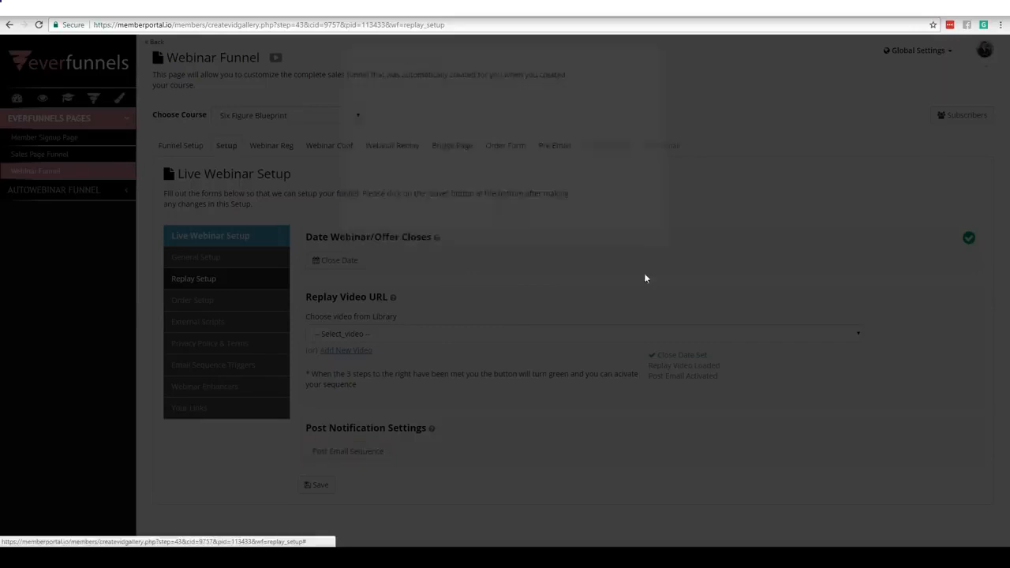
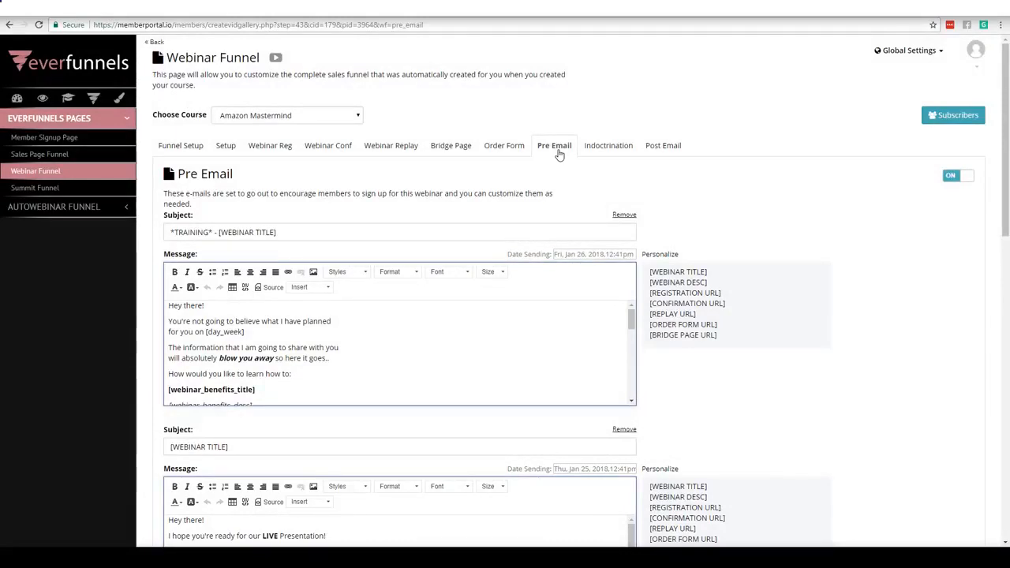
# Read through the first Pre Email message and view its insertable page links without adding one.
pyautogui.click(381, 317)
pyautogui.moveTo(632, 315); pyautogui.dragTo(633, 325)
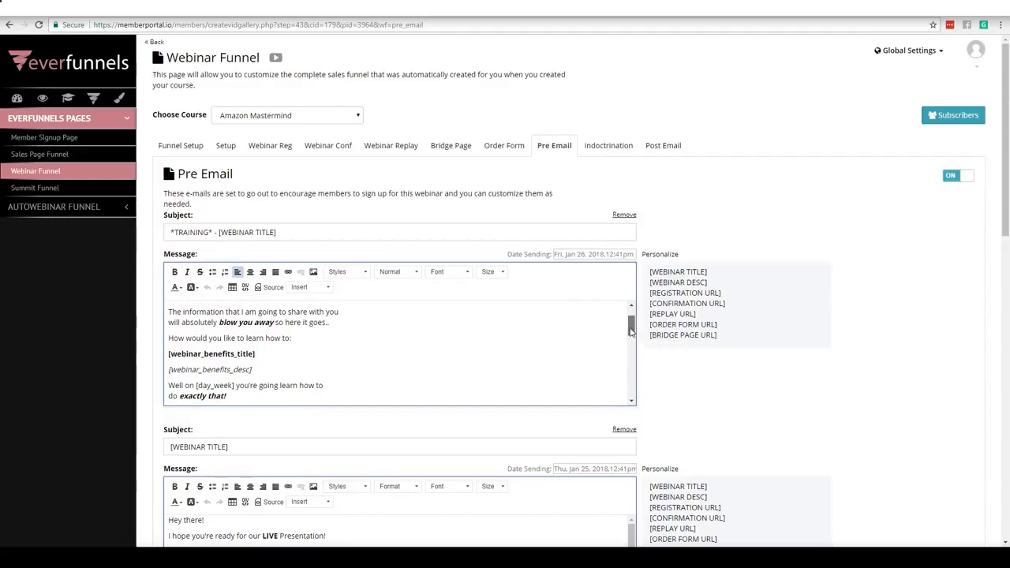
pyautogui.moveTo(631, 319); pyautogui.dragTo(631, 309)
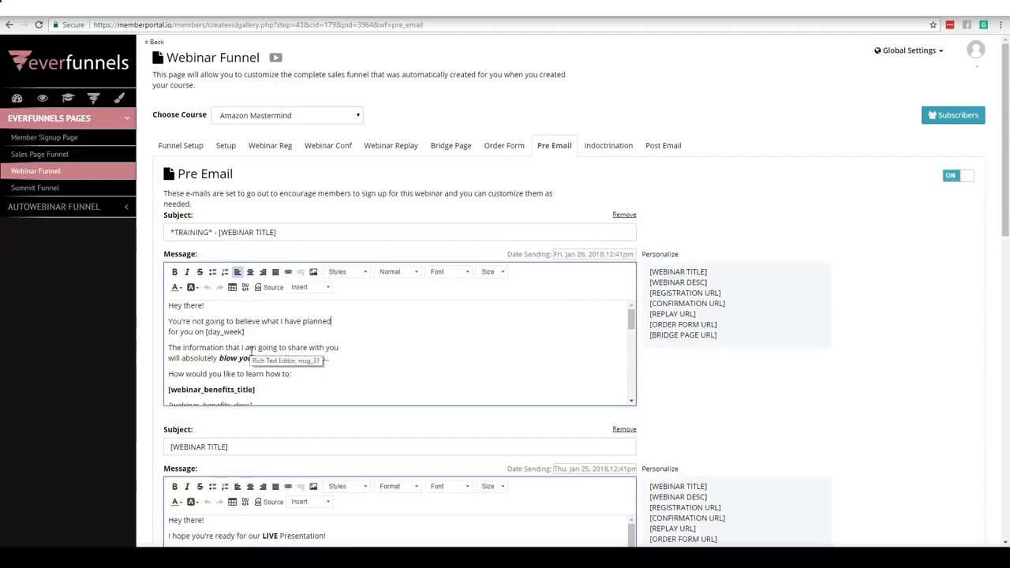
pyautogui.click(327, 288)
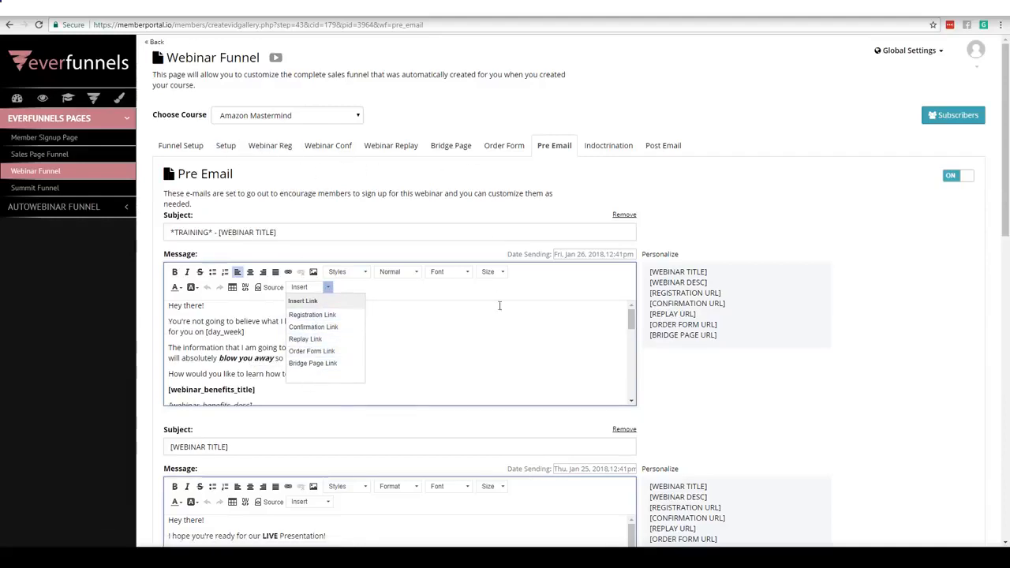
pyautogui.click(484, 334)
# Highlight the [WEBINAR TITLE] and [WEBINAR DESC] personalization tags beside the first Pre Email message.
pyautogui.moveTo(708, 272); pyautogui.dragTo(647, 274)
pyautogui.click(703, 283)
pyautogui.moveTo(707, 282); pyautogui.dragTo(650, 285)
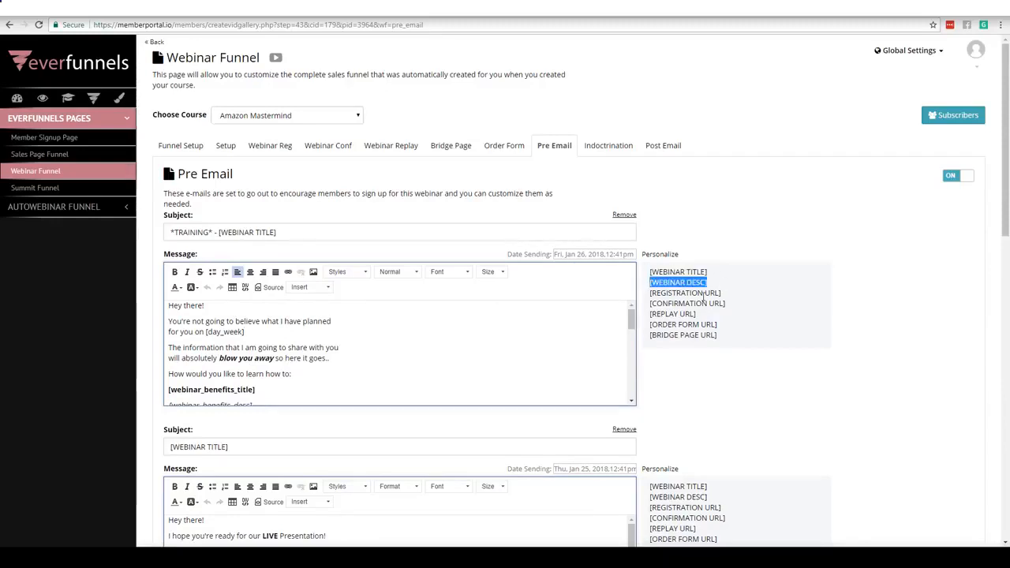
pyautogui.click(702, 298)
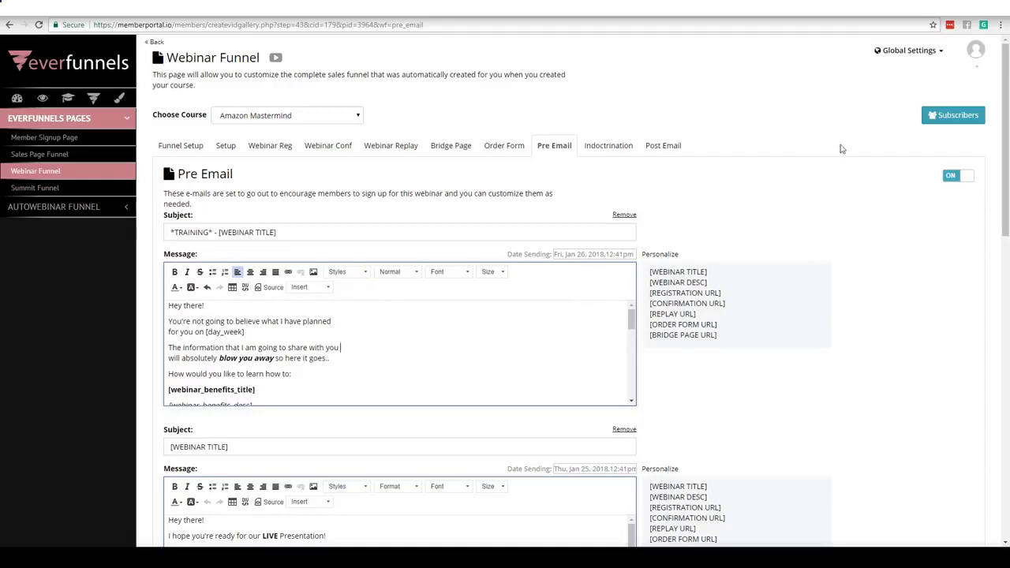
# Review the Pre Email series from the first message to the last reminder and save the pre emails.
pyautogui.scroll(-5, 986, 230)
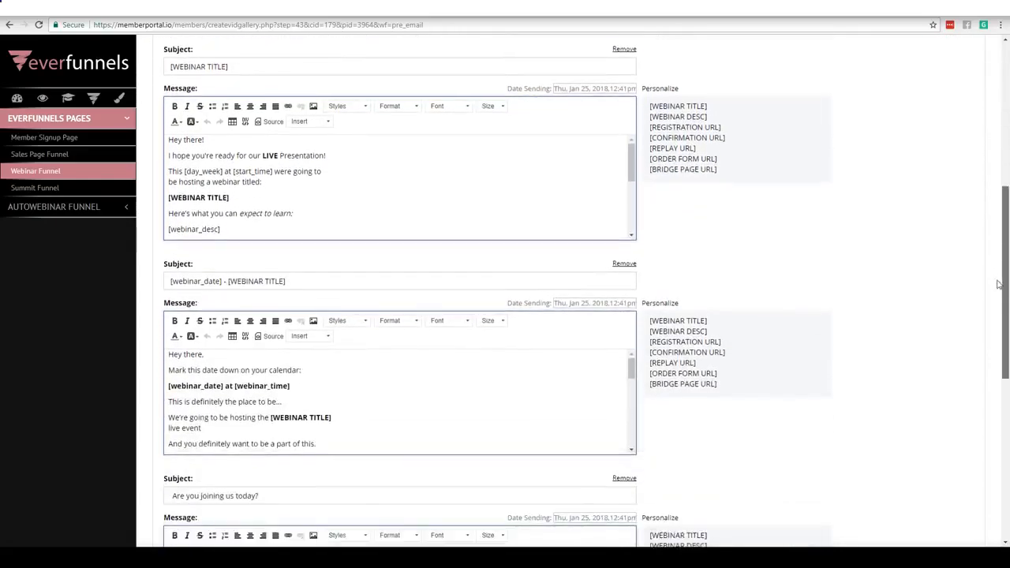
pyautogui.scroll(-6, 997, 284)
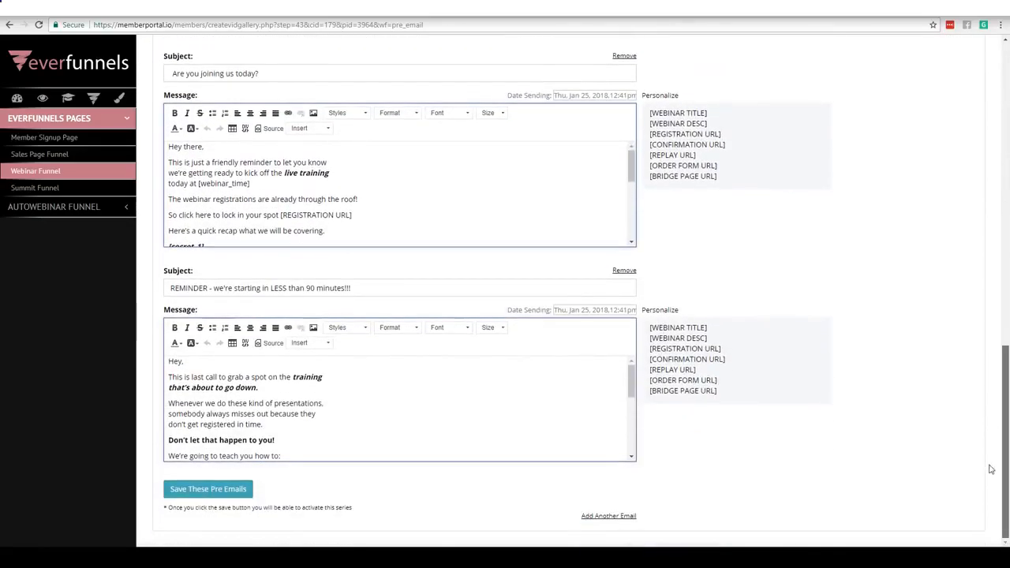
pyautogui.scroll(12, 991, 469)
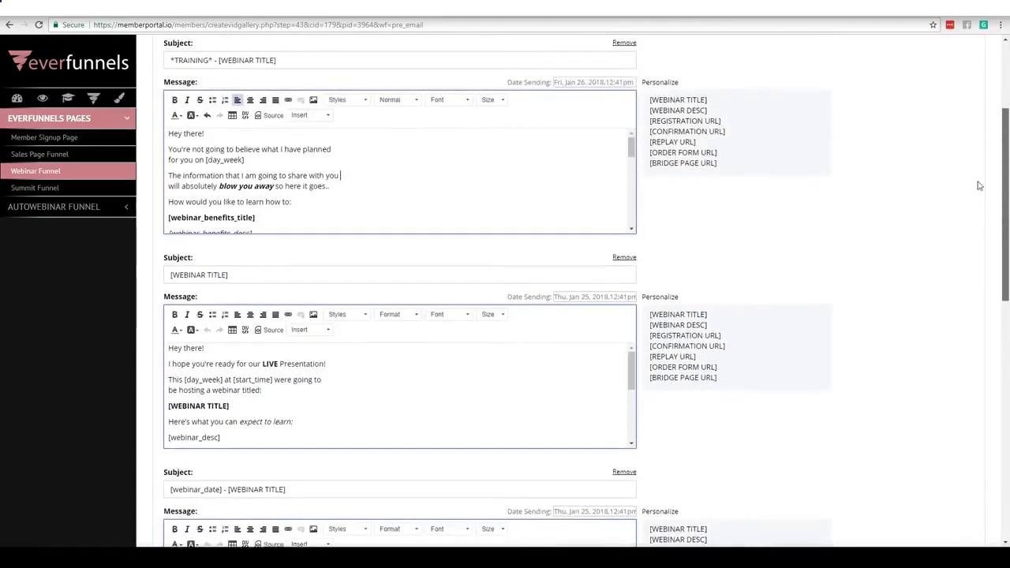
pyautogui.scroll(3, 979, 186)
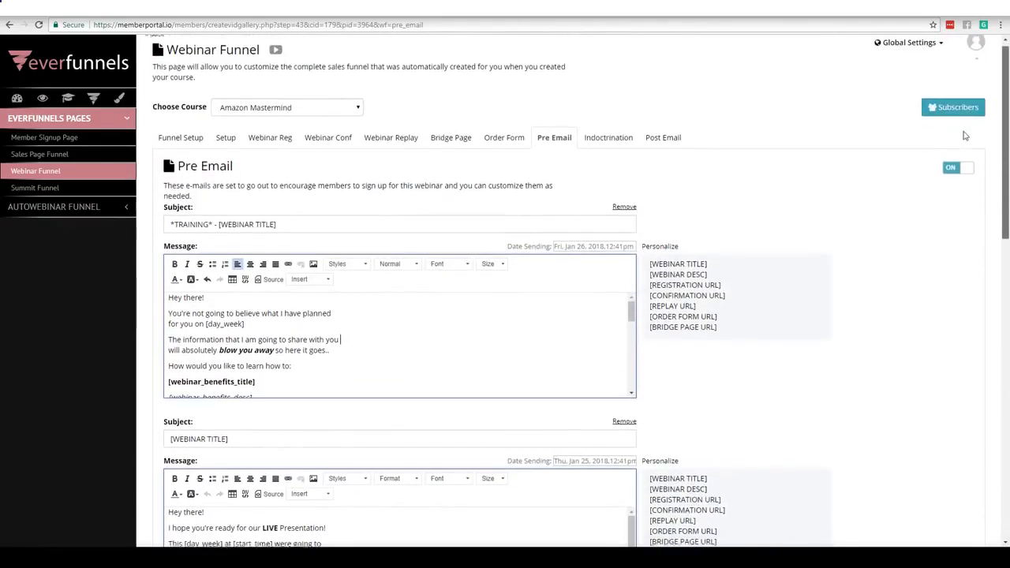
pyautogui.moveTo(965, 136); pyautogui.dragTo(889, 128)
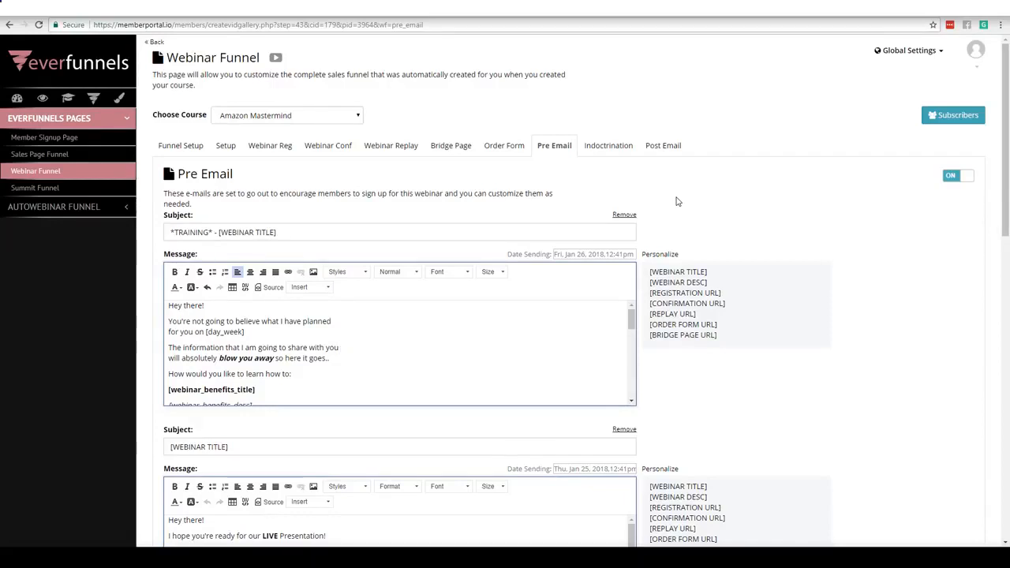
pyautogui.moveTo(1004, 168); pyautogui.dragTo(991, 502)
pyautogui.click(205, 488)
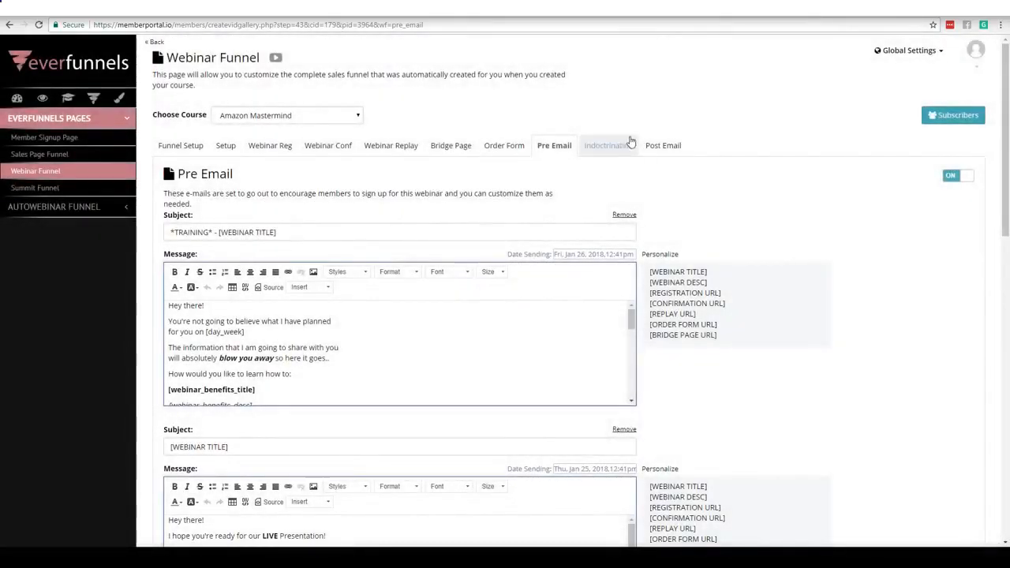
# Open the Indoctrination emails and examine the first email's subject and message, then the rest of the series.
pyautogui.click(618, 149)
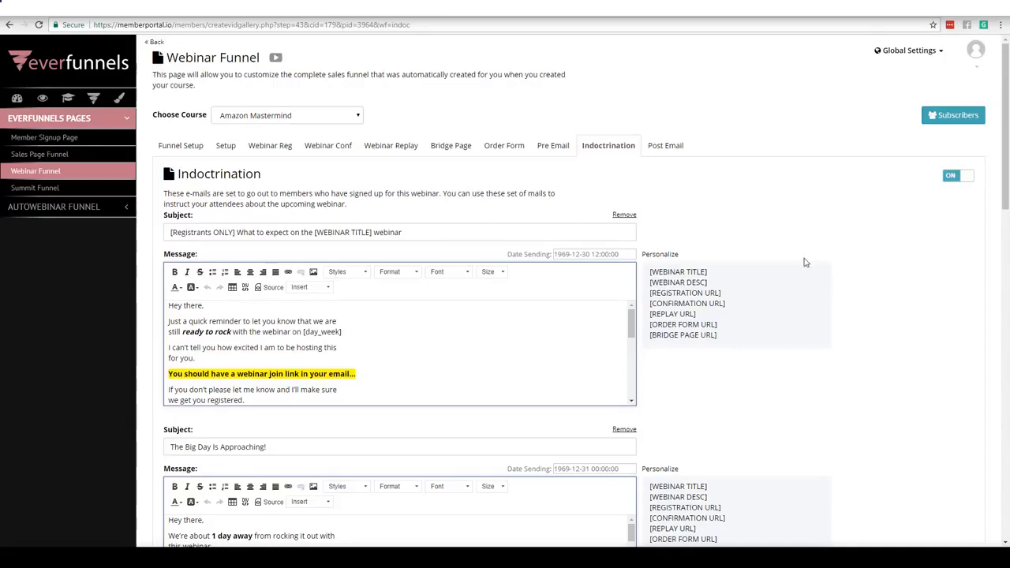
pyautogui.moveTo(413, 231); pyautogui.dragTo(166, 232)
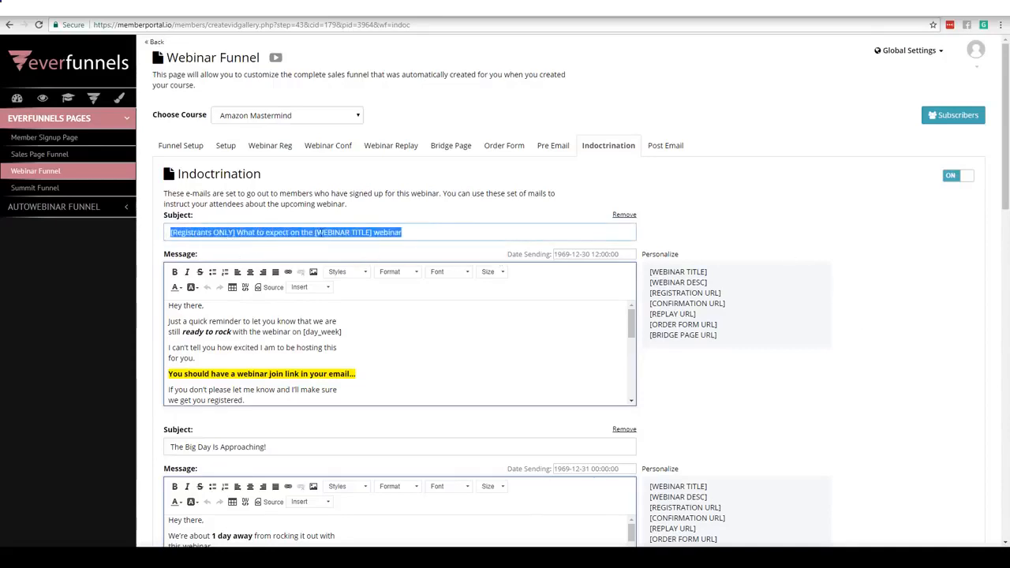
pyautogui.click(403, 232)
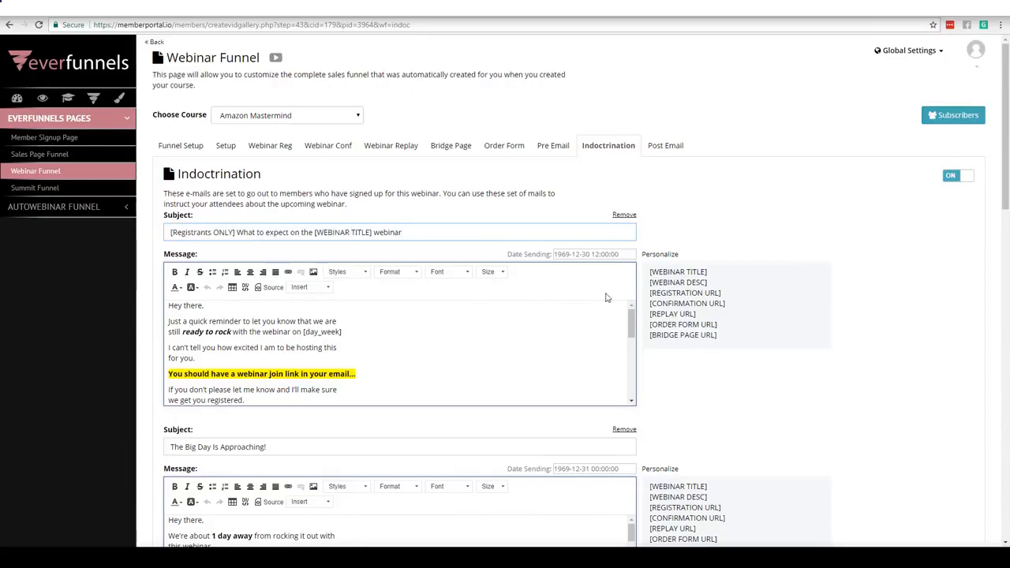
pyautogui.moveTo(631, 314); pyautogui.dragTo(956, 234)
pyautogui.scroll(-10, 970, 268)
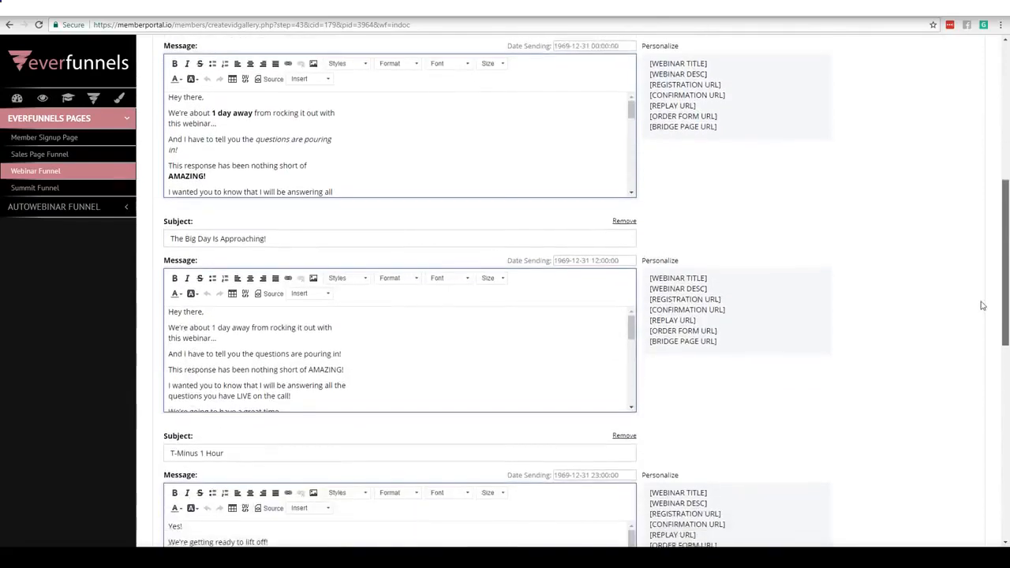
pyautogui.scroll(-5, 978, 371)
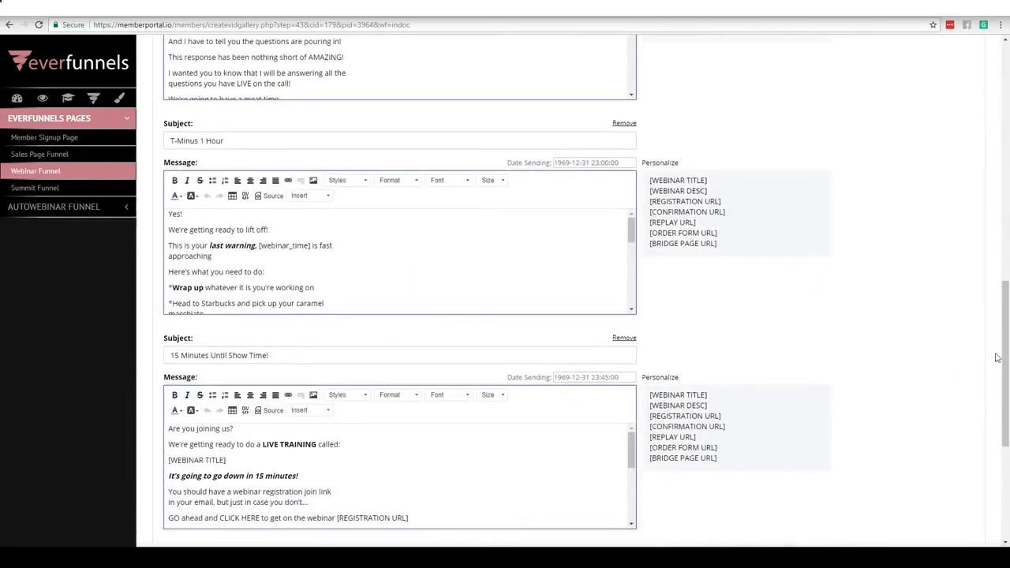
pyautogui.moveTo(1005, 360)
pyautogui.mouseDown()
pyautogui.moveTo(998, 451)
pyautogui.moveTo(996, 371)
pyautogui.mouseUp()
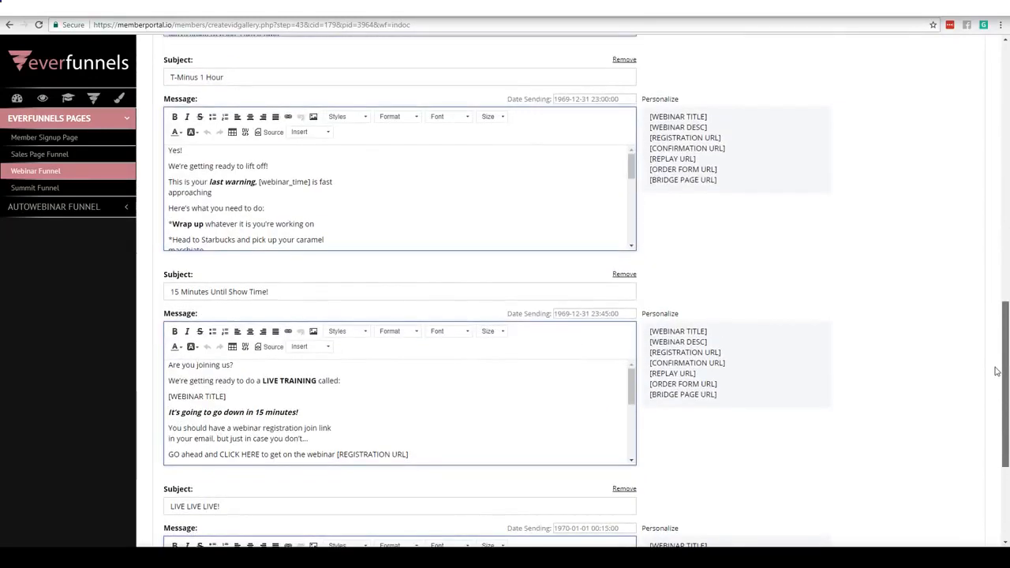
pyautogui.scroll(8, 978, 234)
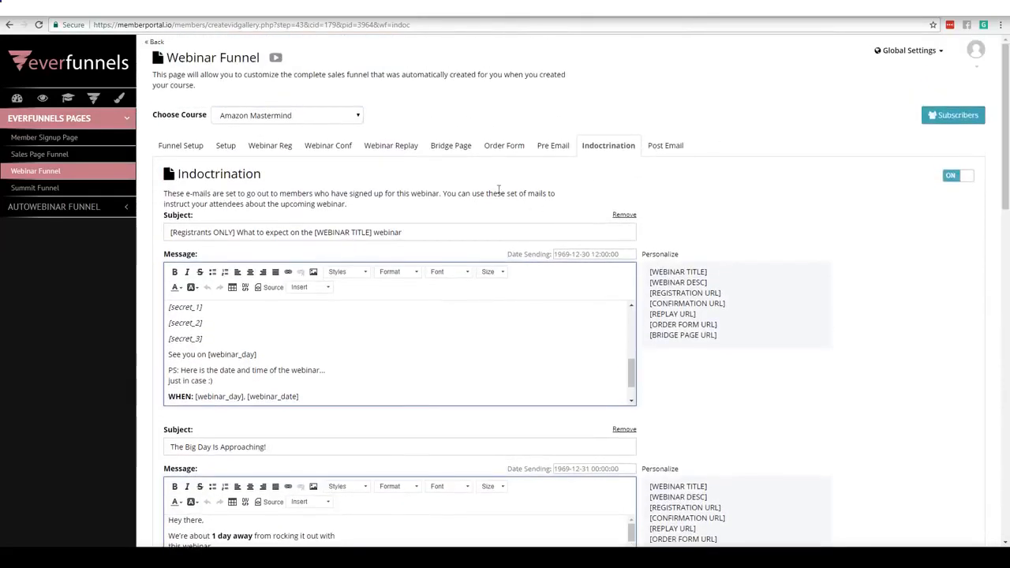
# Open the Post Email series and review the first follow-up's subject and message, then the remaining emails.
pyautogui.click(659, 152)
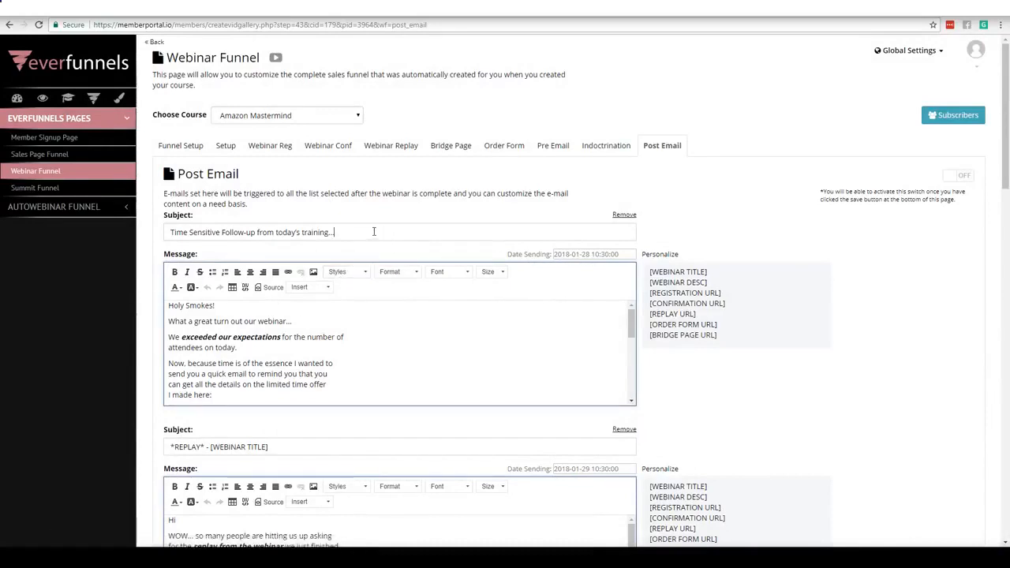
pyautogui.moveTo(374, 231); pyautogui.dragTo(165, 232)
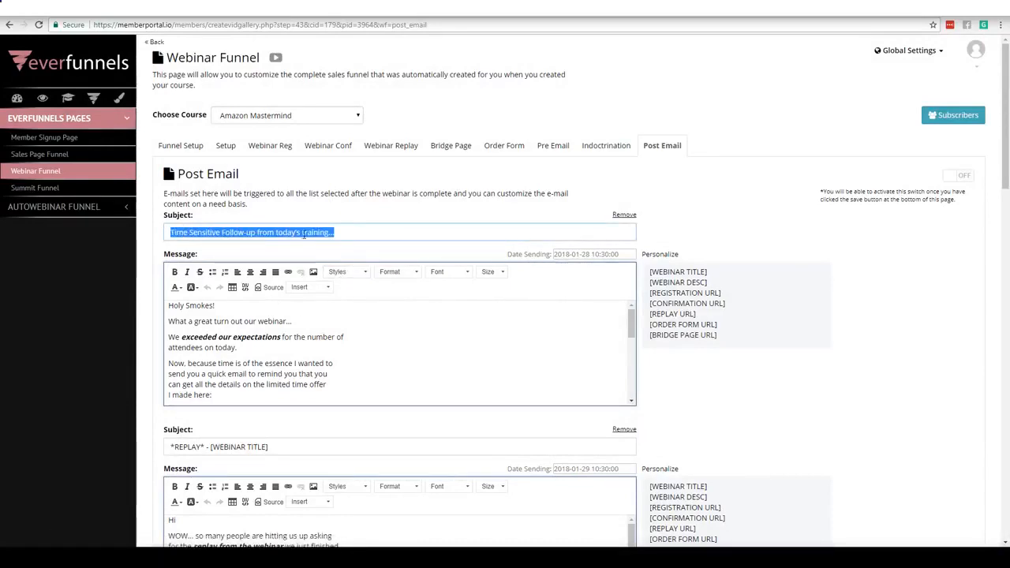
pyautogui.moveTo(631, 324)
pyautogui.mouseDown()
pyautogui.moveTo(630, 390)
pyautogui.moveTo(629, 315)
pyautogui.mouseUp()
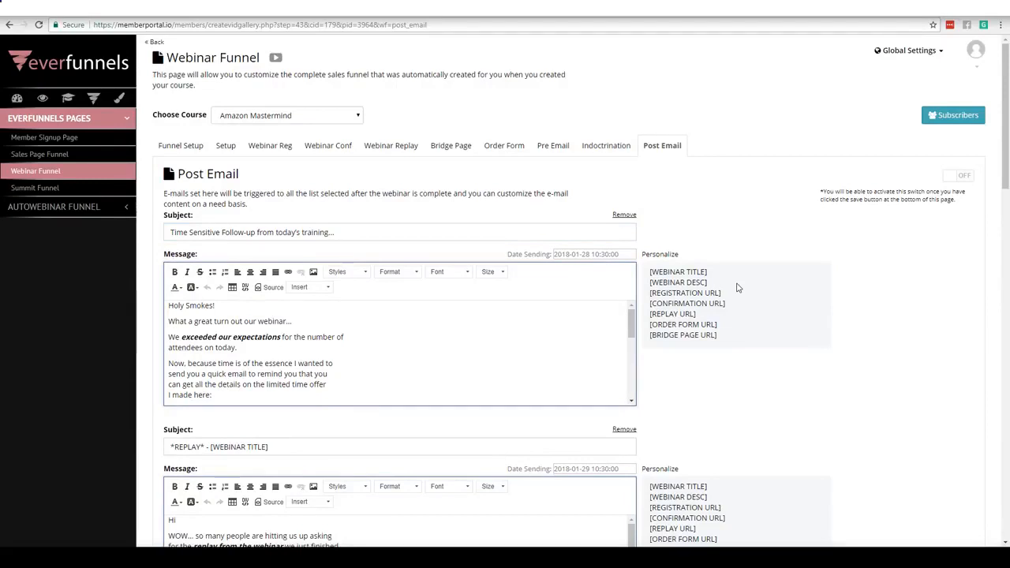
pyautogui.moveTo(1006, 115); pyautogui.dragTo(967, 354)
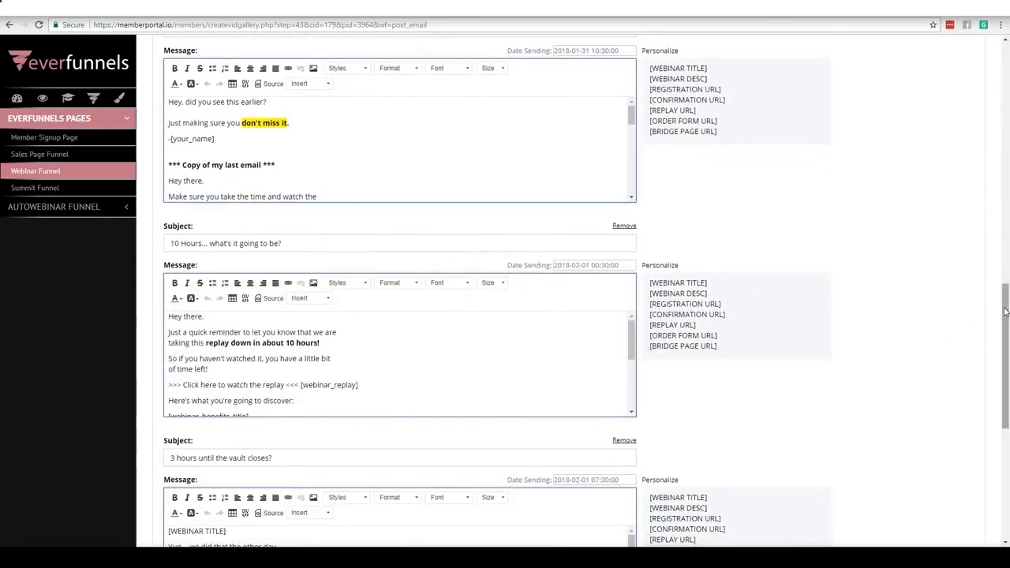
pyautogui.moveTo(1006, 310); pyautogui.dragTo(1007, 423)
pyautogui.moveTo(1007, 409); pyautogui.dragTo(995, 63)
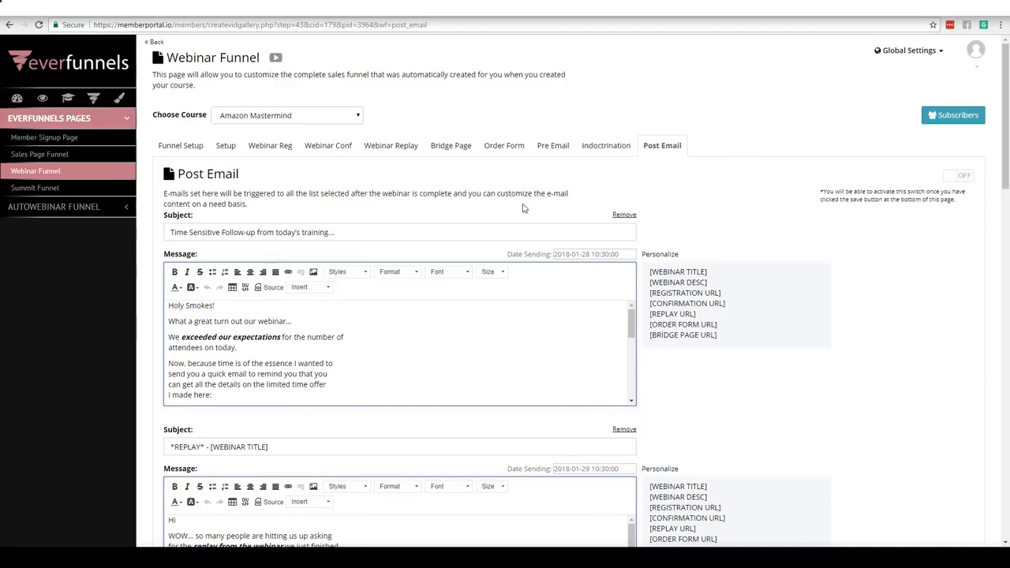
# Revisit the Pre Email, Indoctrination and Post Email series in order.
pyautogui.click(552, 153)
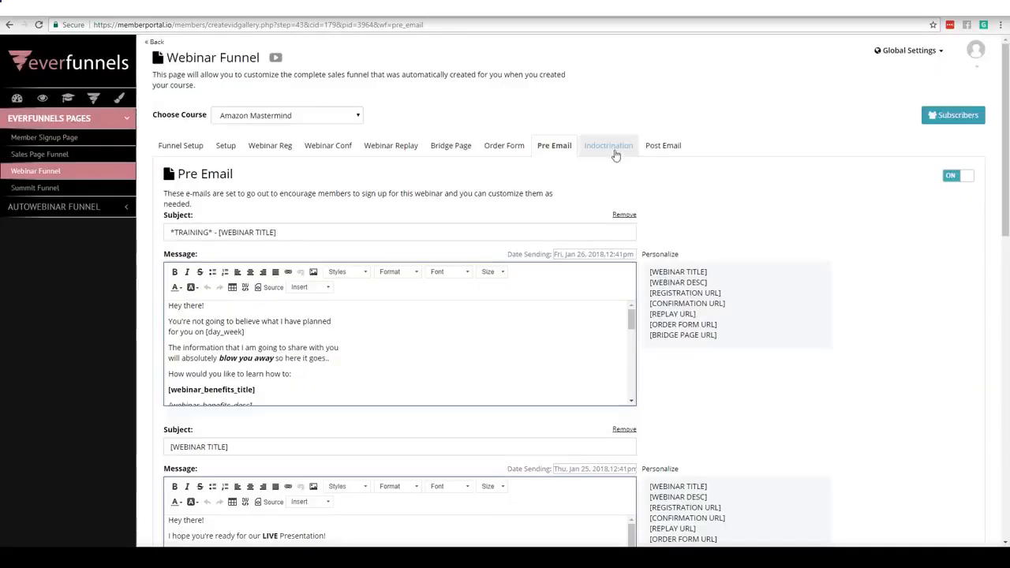
pyautogui.click(615, 153)
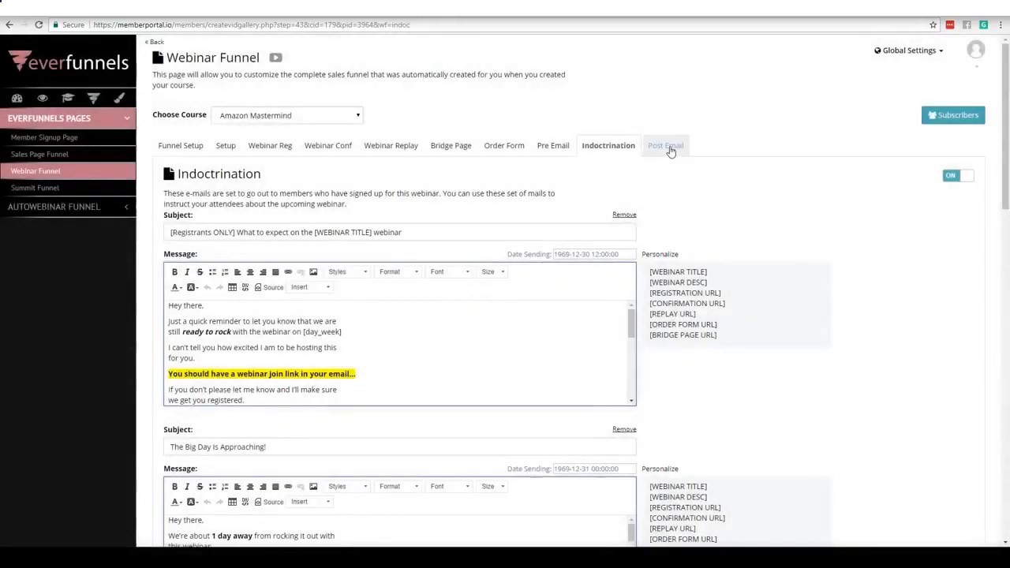
pyautogui.click(666, 149)
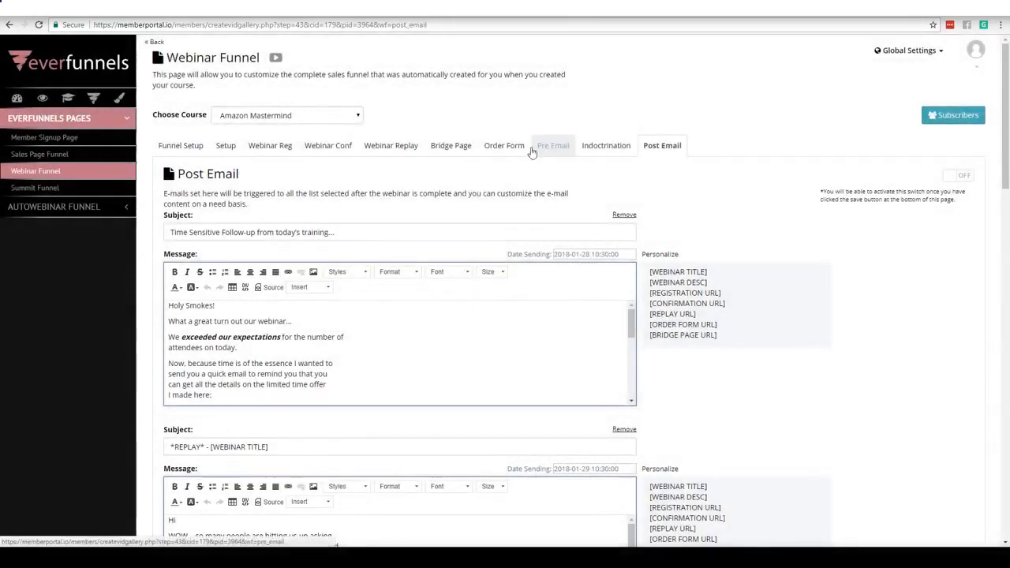
# Return to the Live Webinar Setup and open its Webinar Enhancers settings.
pyautogui.click(224, 147)
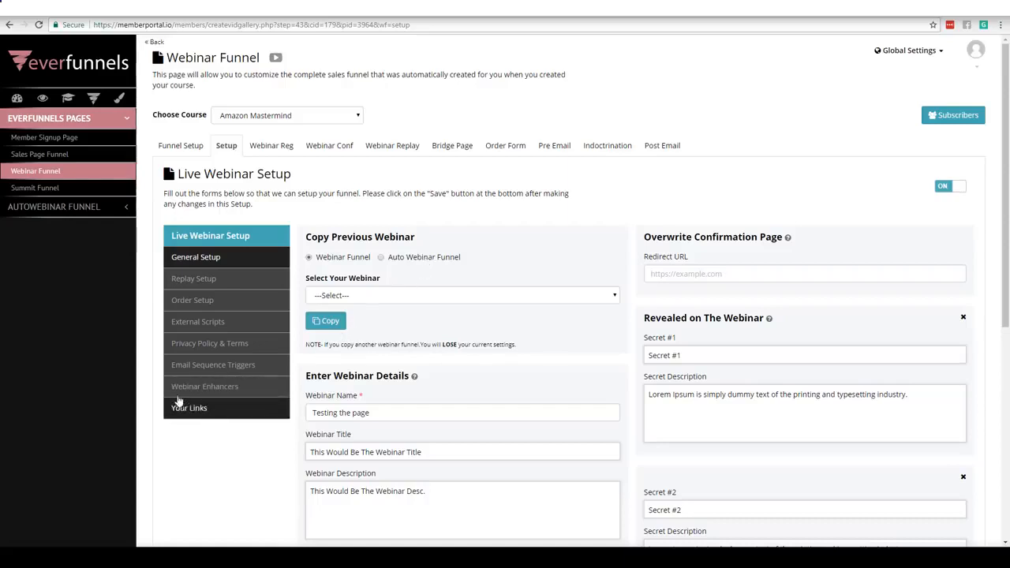
pyautogui.click(214, 388)
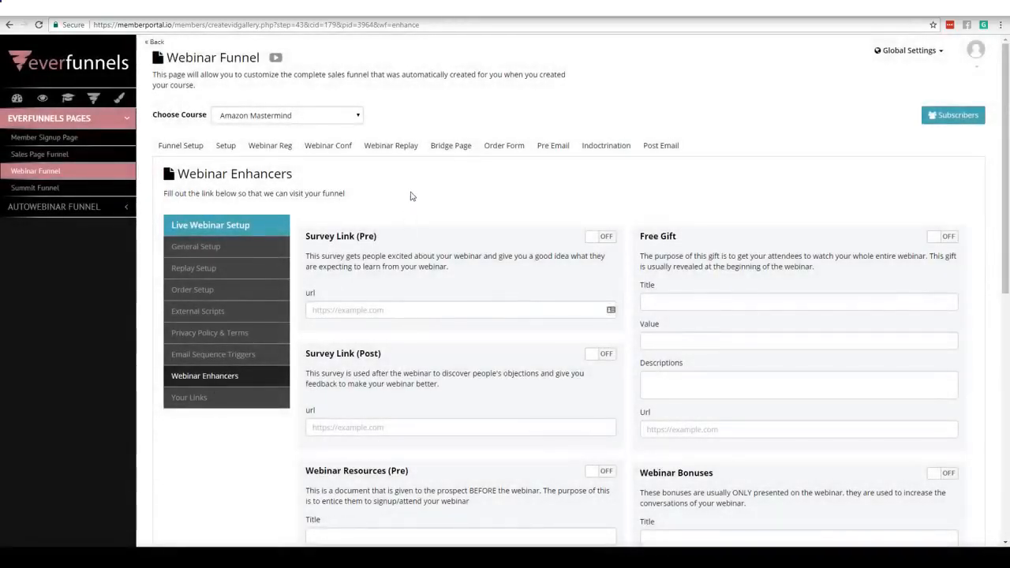
# Switch on the pre and post survey links, the pre-webinar resources and the free gift enhancer.
pyautogui.click(608, 237)
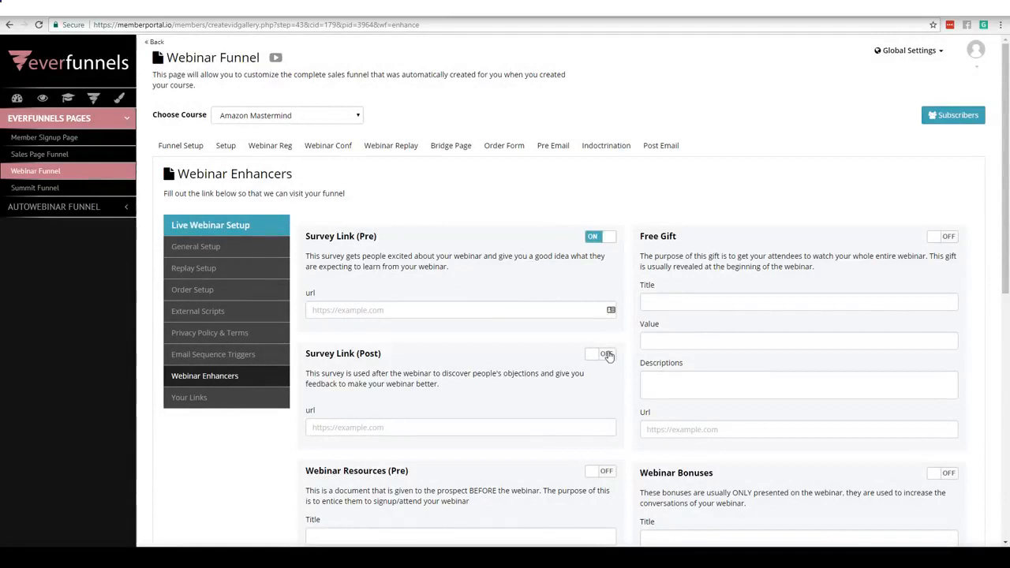
pyautogui.click(608, 356)
pyautogui.click(606, 472)
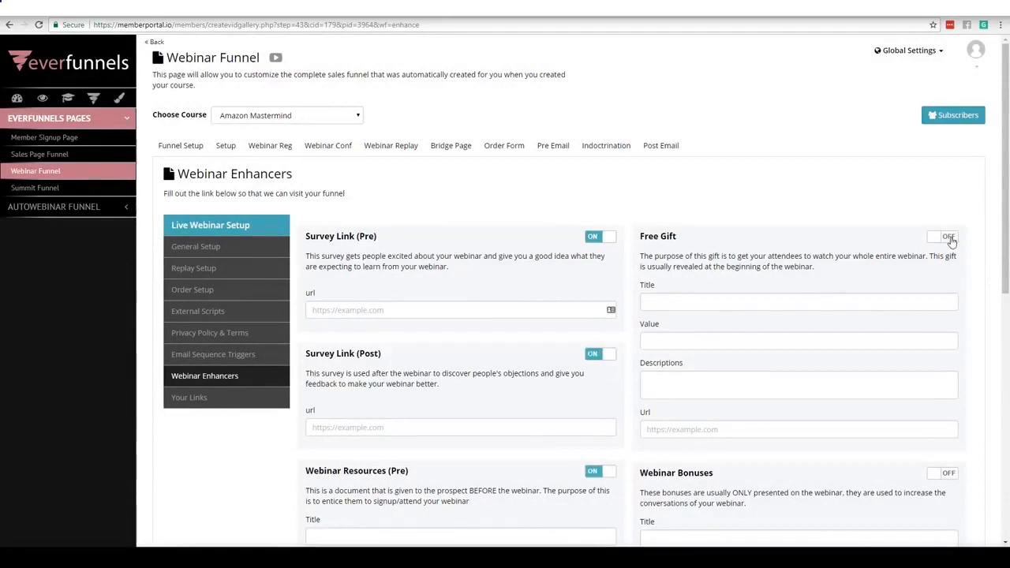
pyautogui.click(947, 237)
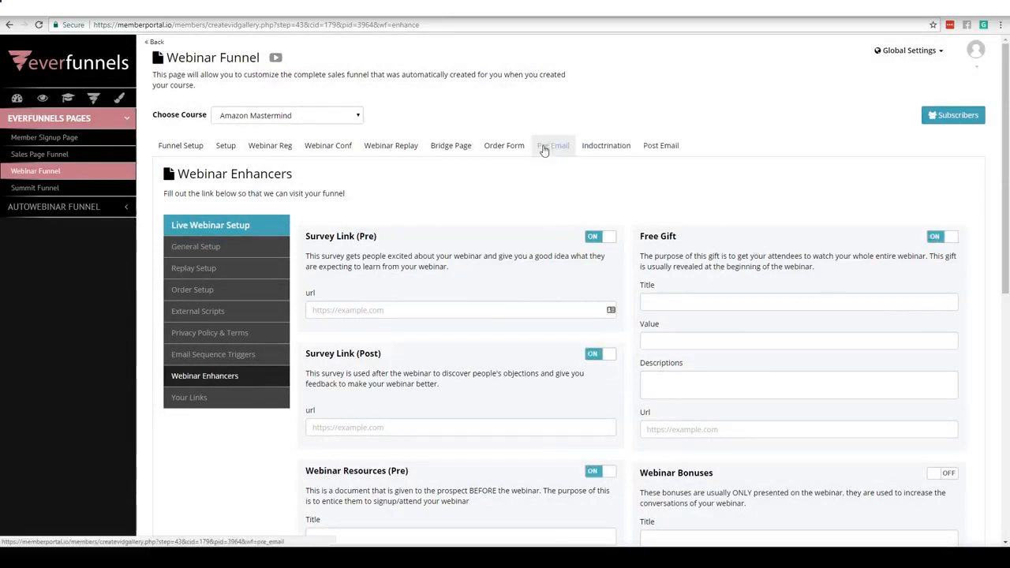
# Switch both survey links, the pre-webinar resources and the free gift back off.
pyautogui.click(601, 237)
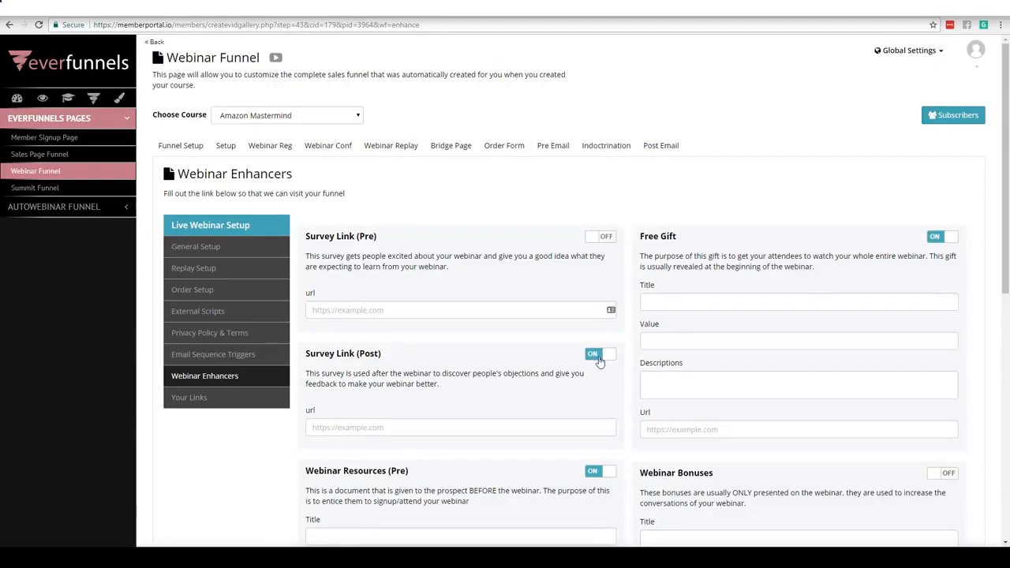
pyautogui.click(599, 356)
pyautogui.click(596, 472)
pyautogui.click(950, 237)
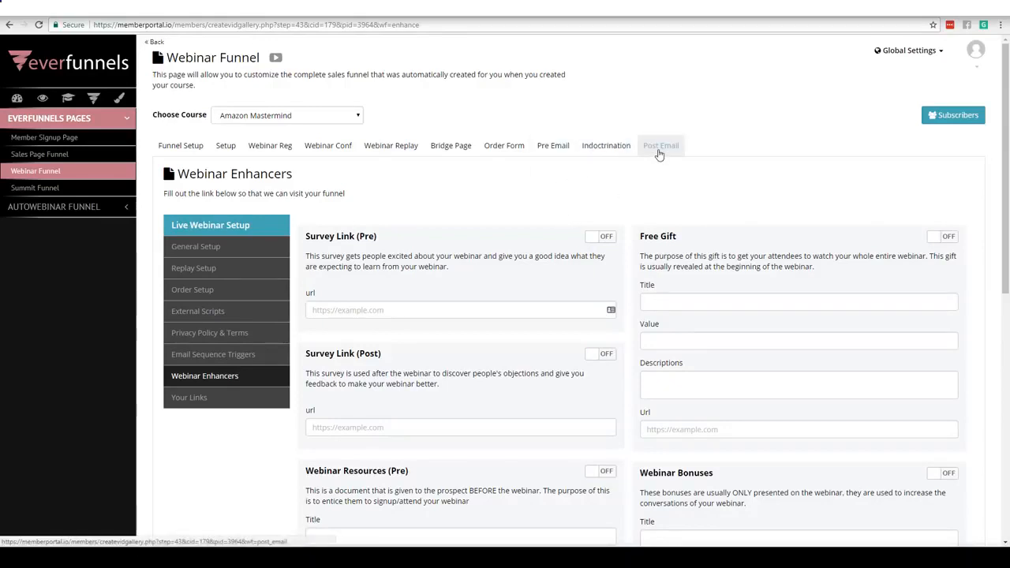
# Enable the Survey Link (Pre) and Survey Link (Post) enhancers.
pyautogui.moveTo(306, 237); pyautogui.dragTo(388, 239)
pyautogui.click(384, 240)
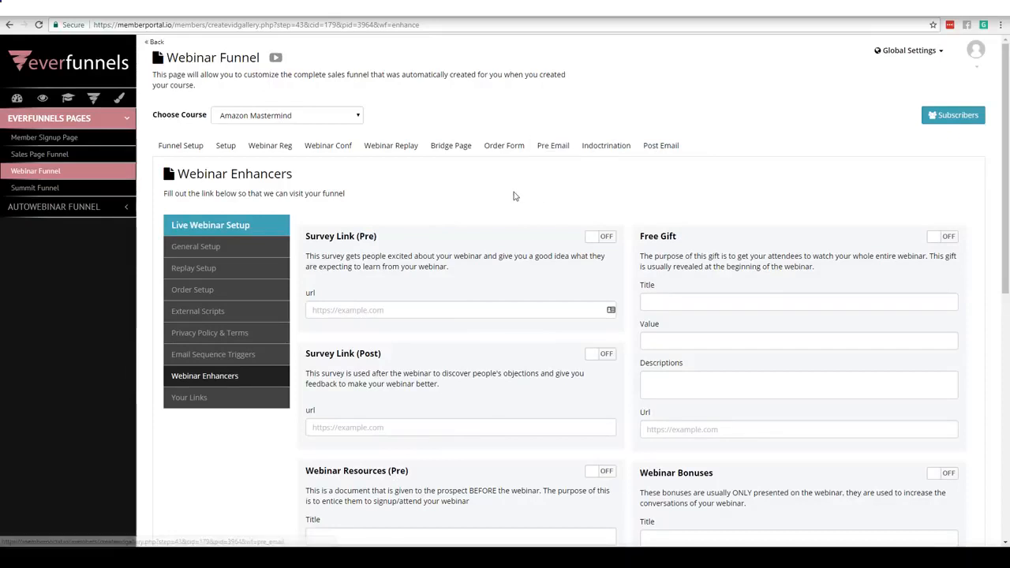
pyautogui.click(603, 239)
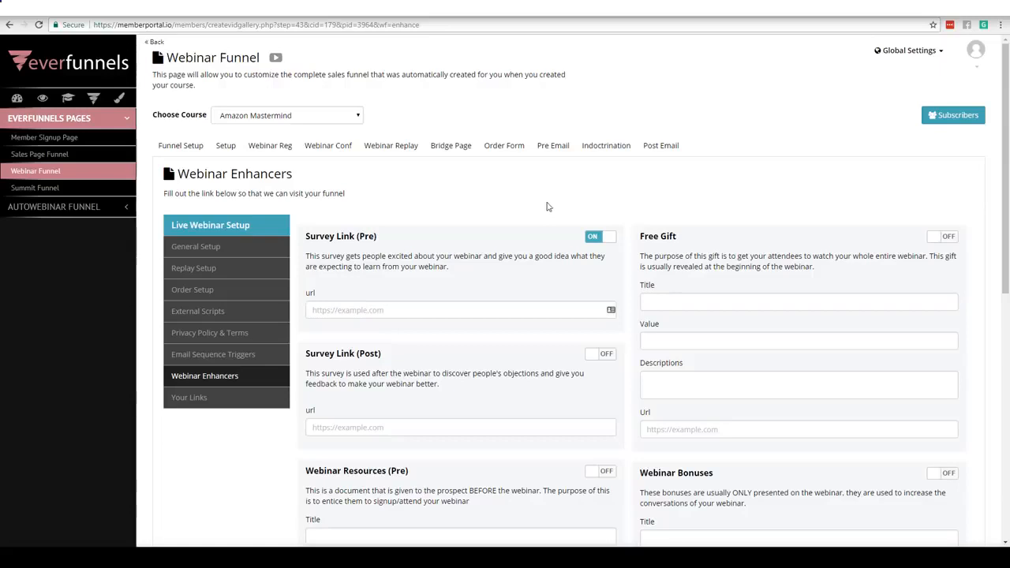
pyautogui.click(605, 354)
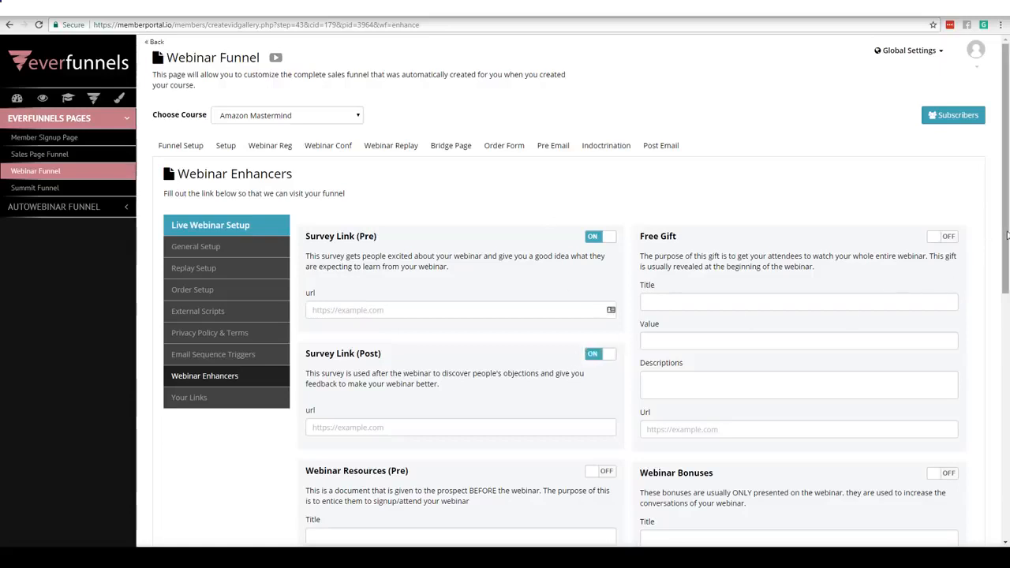
# Enable the Webinar Resources (Pre) and Webinar Resources (Post) enhancers.
pyautogui.moveTo(1005, 235); pyautogui.dragTo(996, 337)
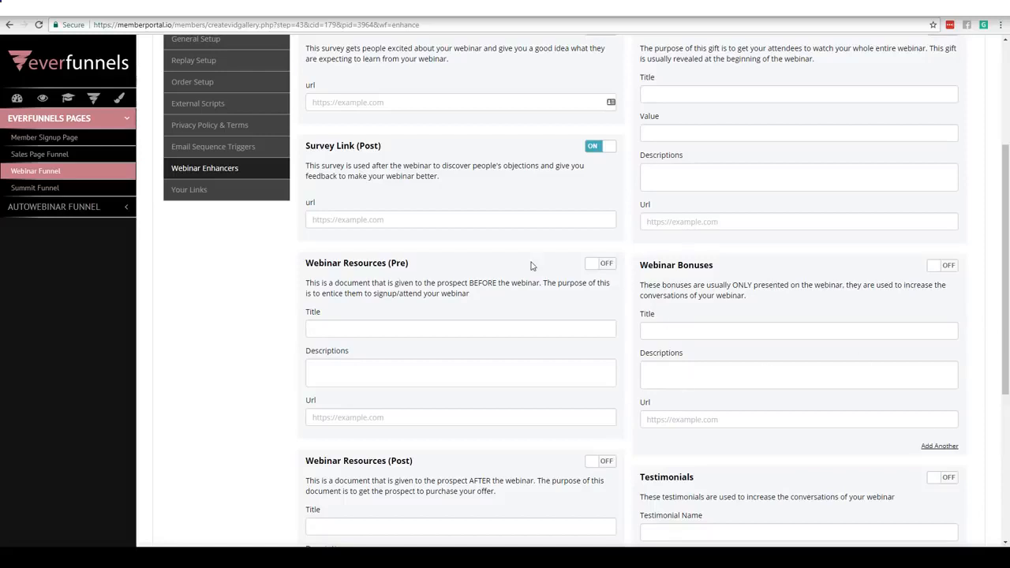
pyautogui.click(606, 265)
pyautogui.moveTo(1005, 330); pyautogui.dragTo(1003, 383)
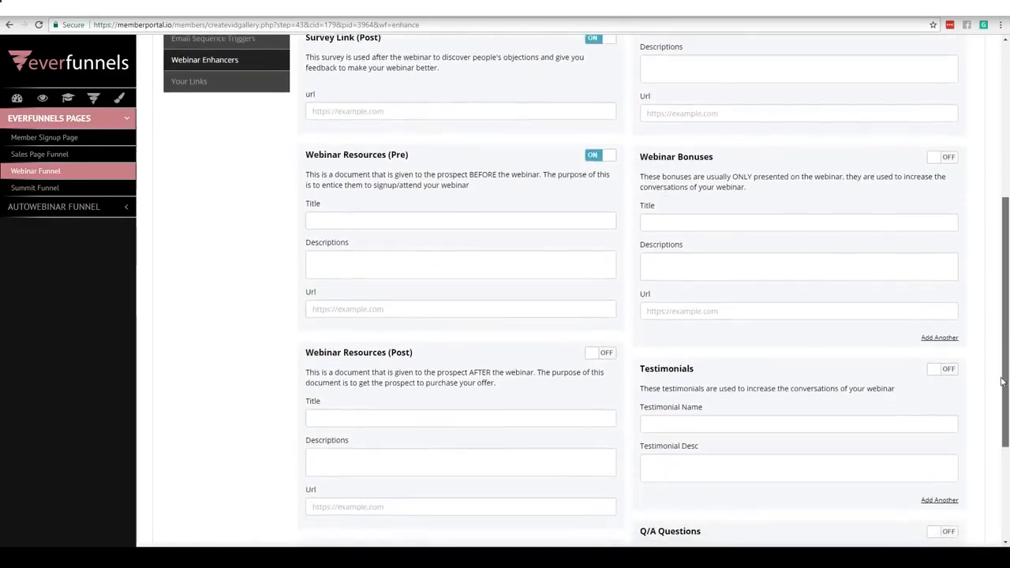
pyautogui.click(605, 351)
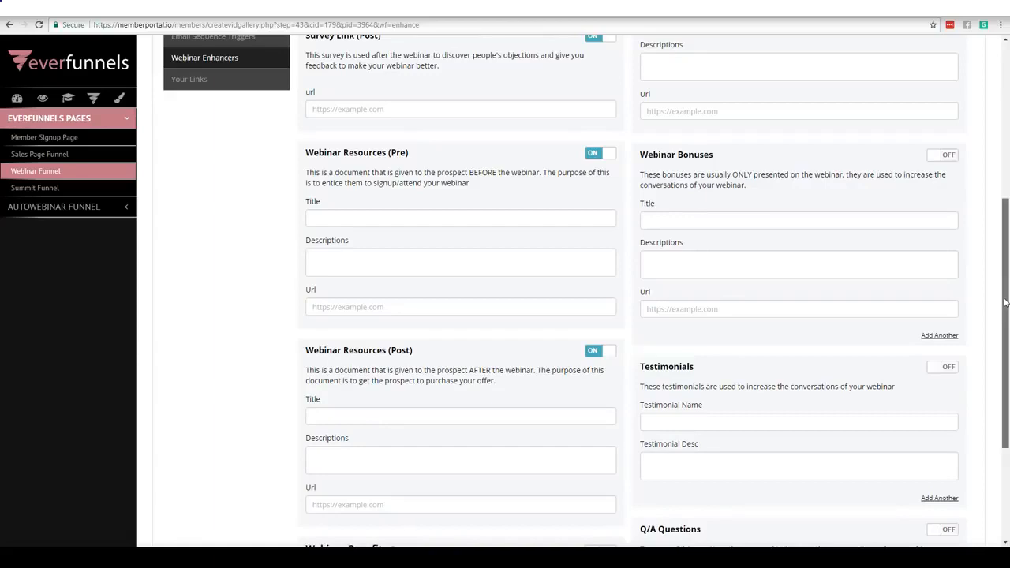
# Enable the Free Gift and Webinar Bonuses enhancers and look over the Testimonials, Q/A Questions and Webinar Benefits sections.
pyautogui.moveTo(1005, 305); pyautogui.dragTo(998, 191)
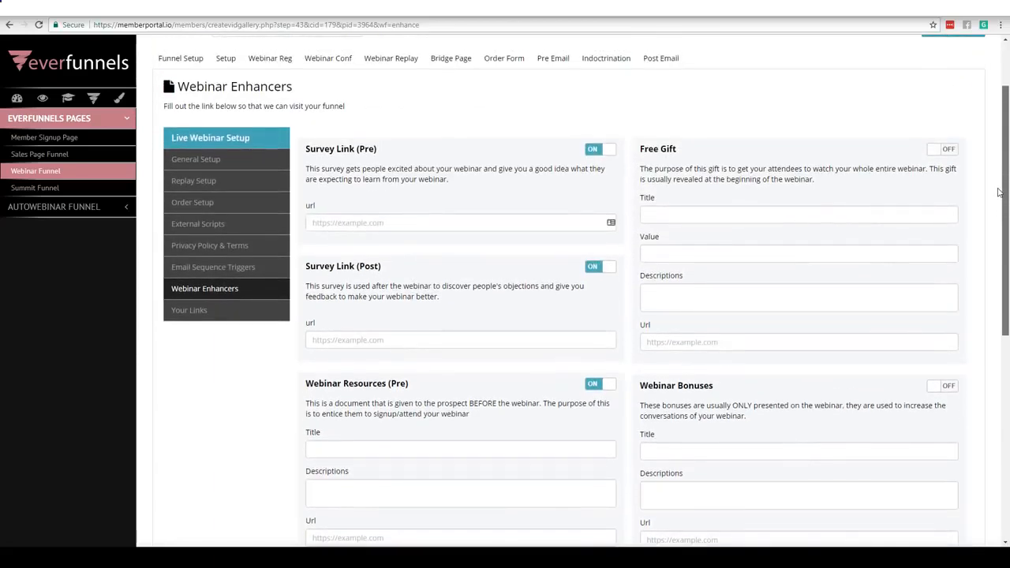
pyautogui.click(947, 149)
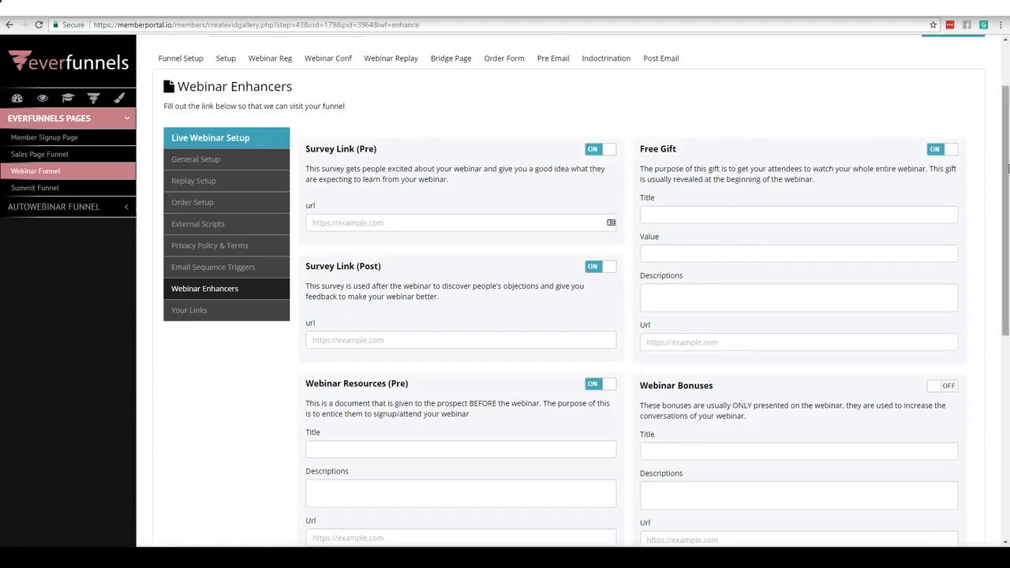
pyautogui.scroll(-2, 1007, 168)
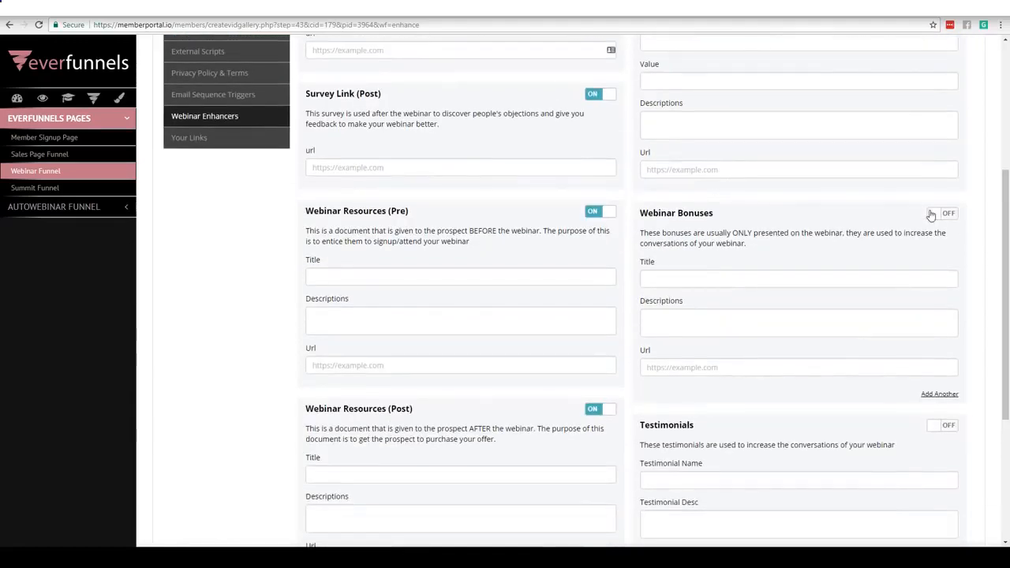
pyautogui.click(931, 214)
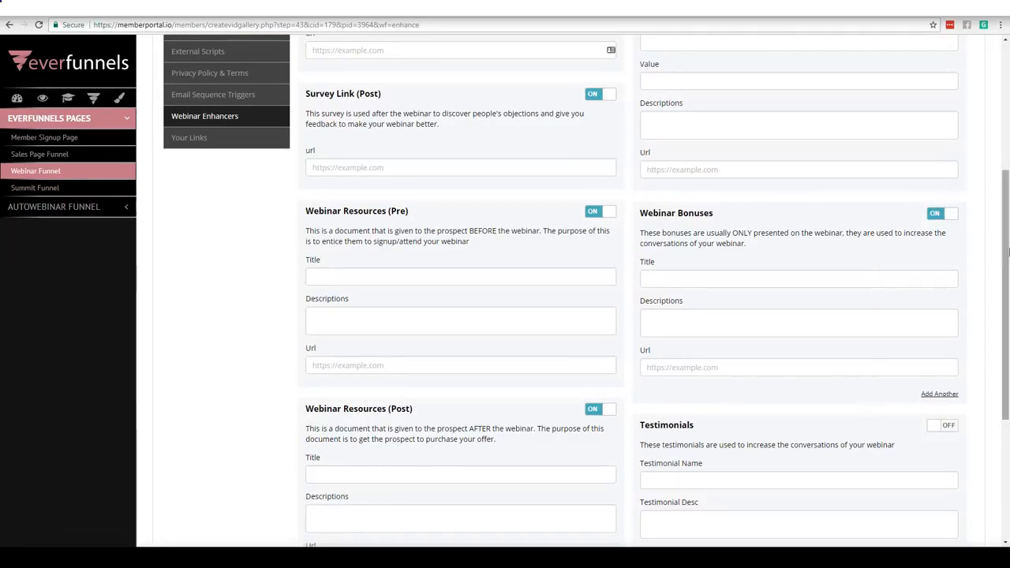
pyautogui.scroll(-3, 874, 352)
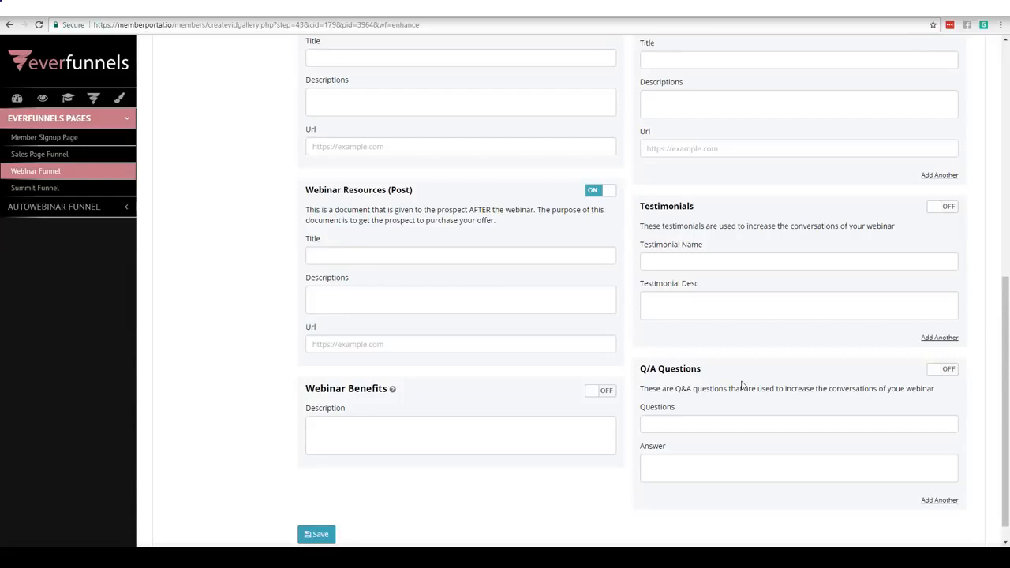
pyautogui.moveTo(1007, 366); pyautogui.dragTo(1006, 71)
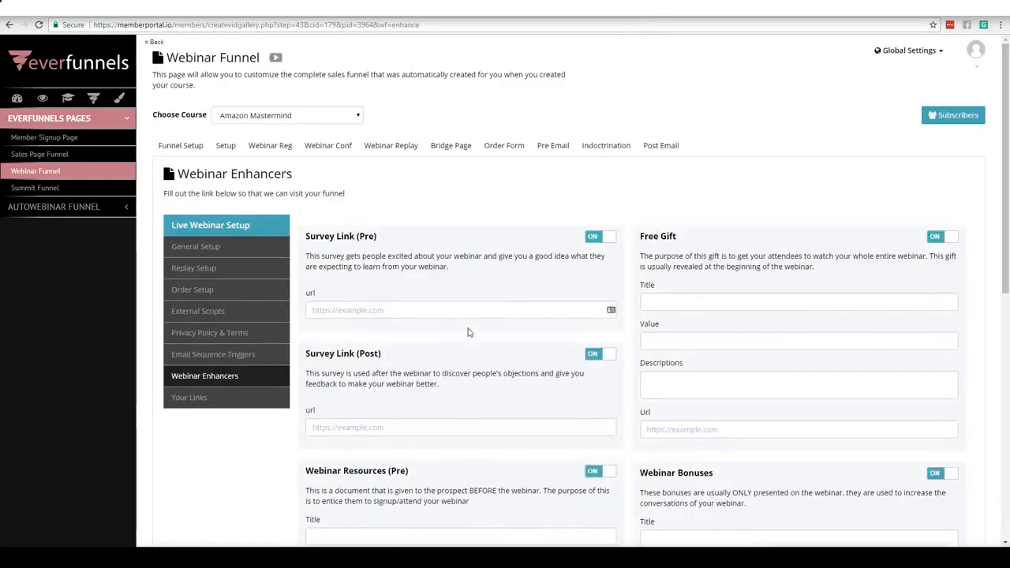